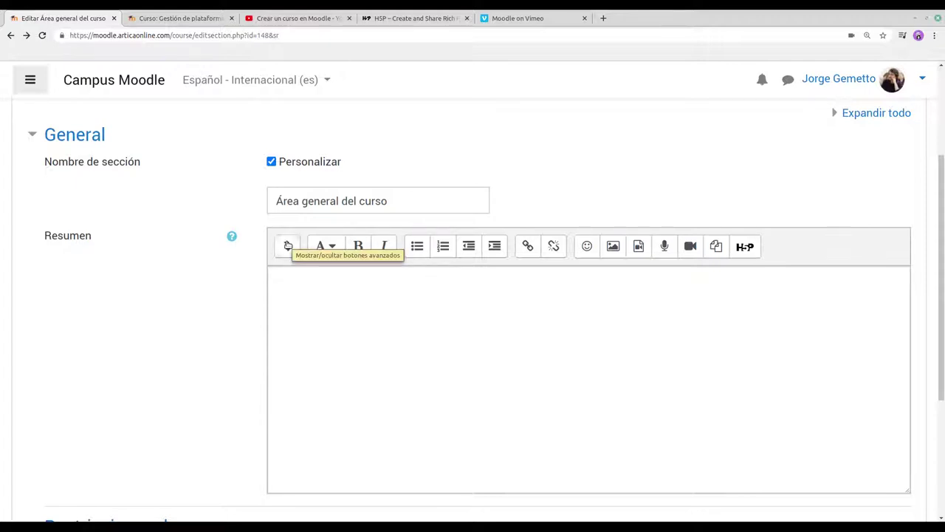
Show the editor's advanced buttons and enter "Este es un ejemplo de encabezado" in the section summary
{"action": "left_click", "coordinate": [288, 246]}
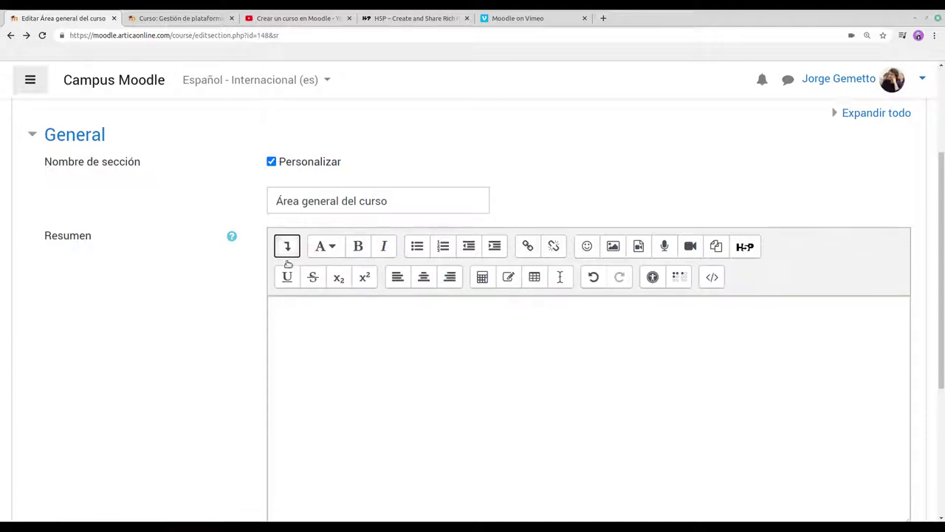
{"action": "left_click", "coordinate": [288, 332]}
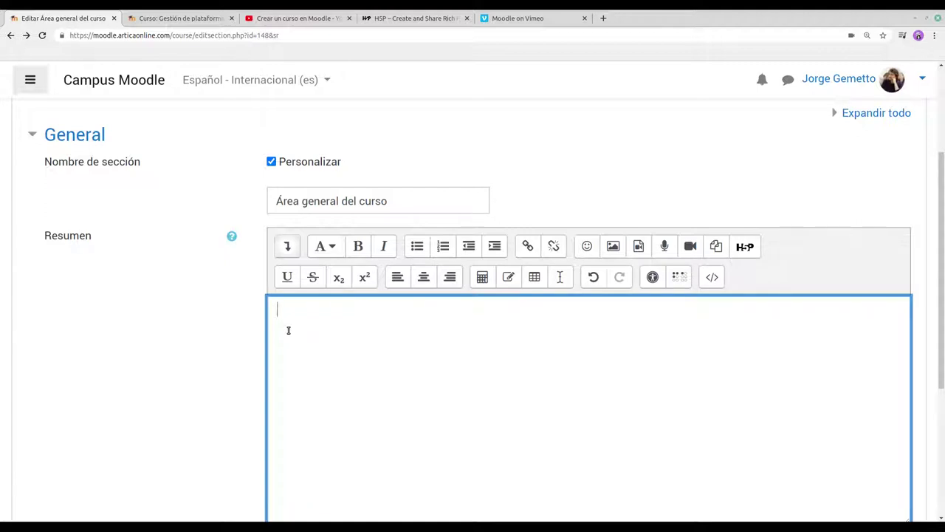
{"action": "type", "text": "Este es un "}
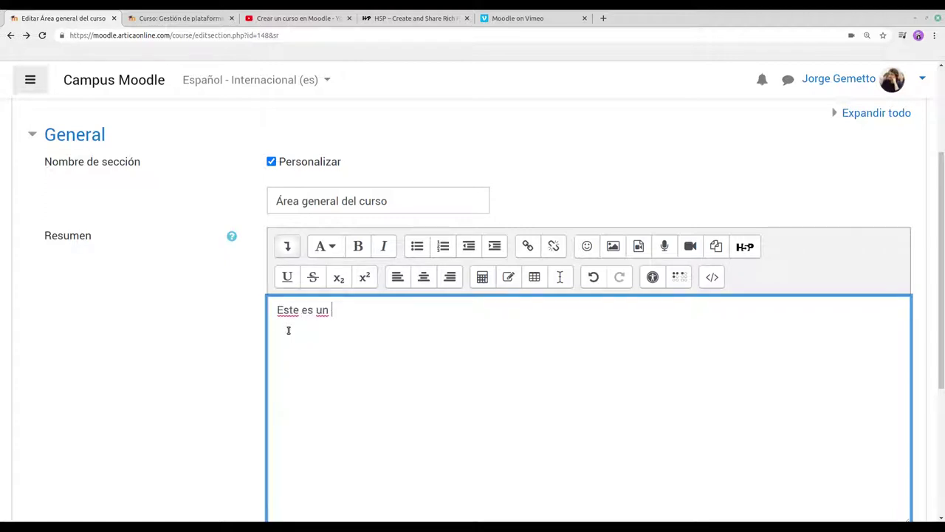
{"action": "type", "text": "ejemplo de "}
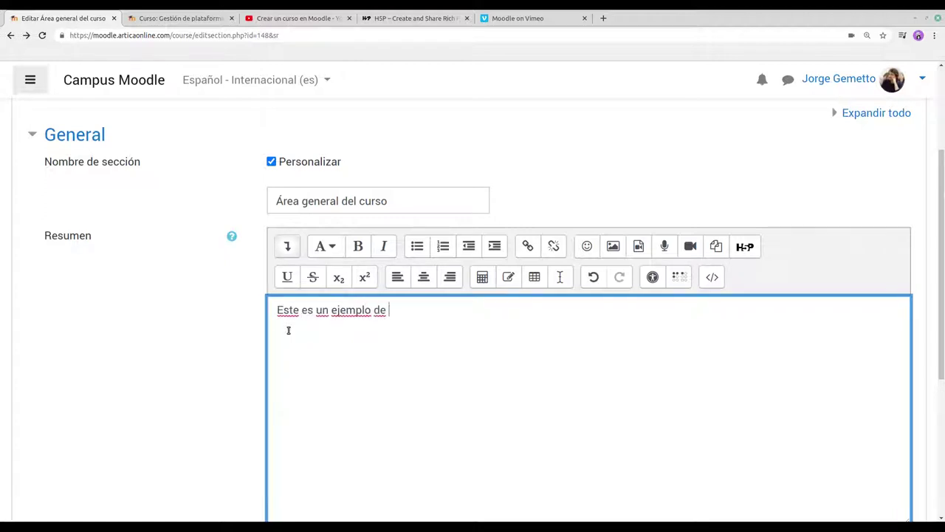
{"action": "type", "text": "encabezado"}
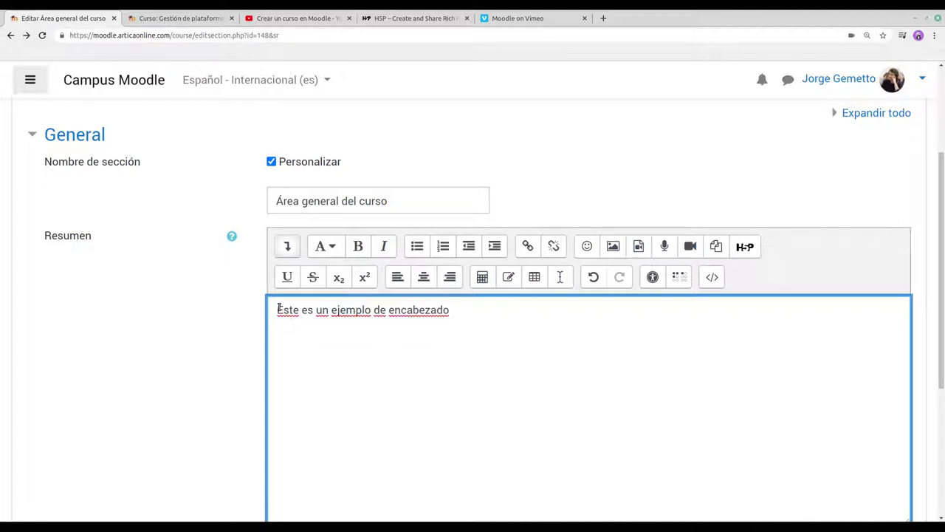
Format the line "Este es un ejemplo de encabezado" with the Encabezado (largo) style
{"action": "left_click", "coordinate": [278, 309]}
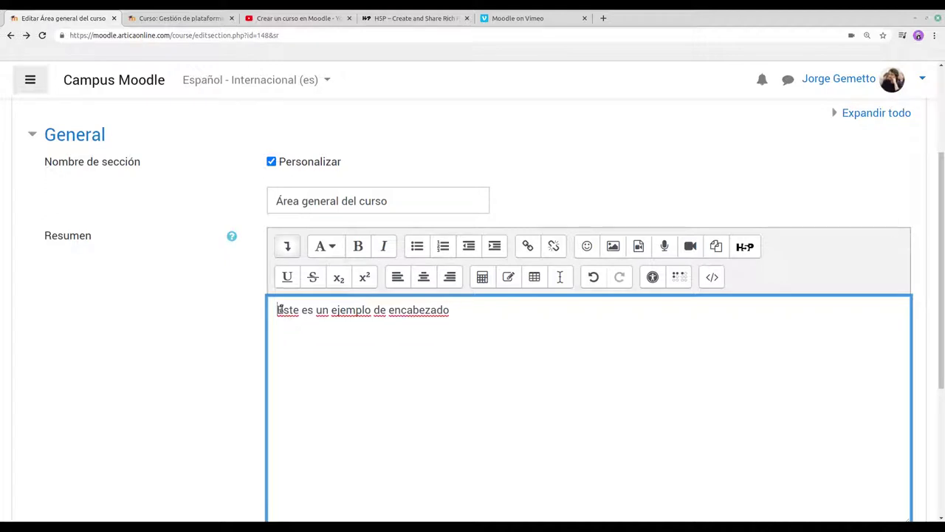
{"action": "left_click", "coordinate": [335, 246]}
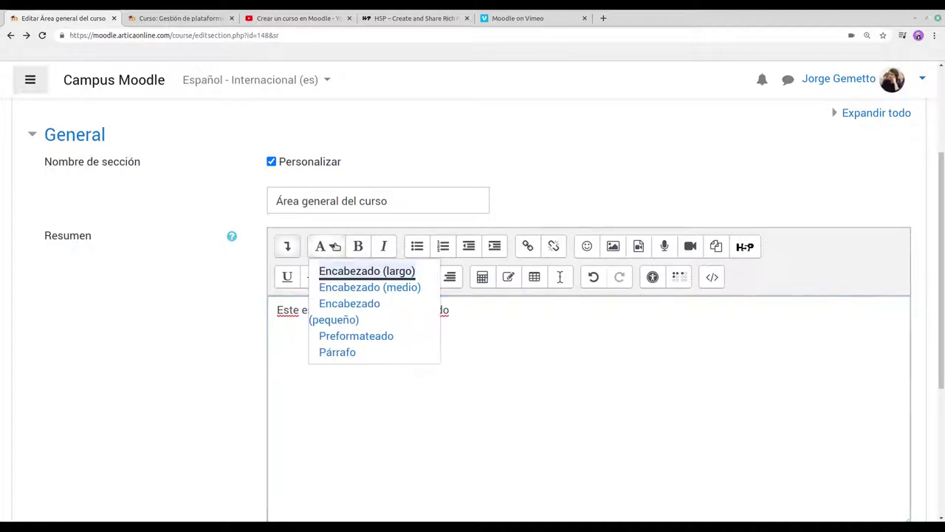
{"action": "left_click", "coordinate": [364, 271]}
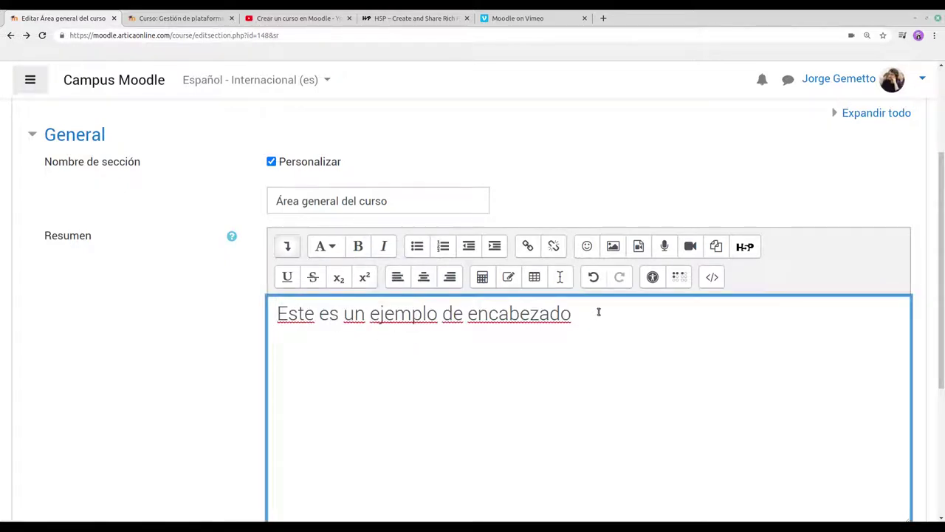
Add a second line "Este es un ejemplo de encabezado menor" and format it as Encabezado (medio)
{"action": "key", "text": "Return"}
{"action": "type", "text": "Este es un ejemplo de encab"}
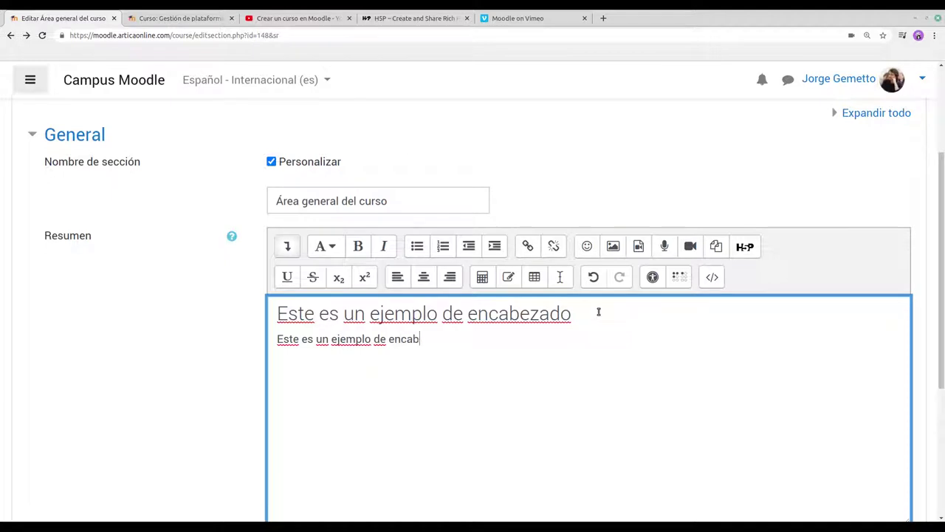
{"action": "type", "text": "ezado menor"}
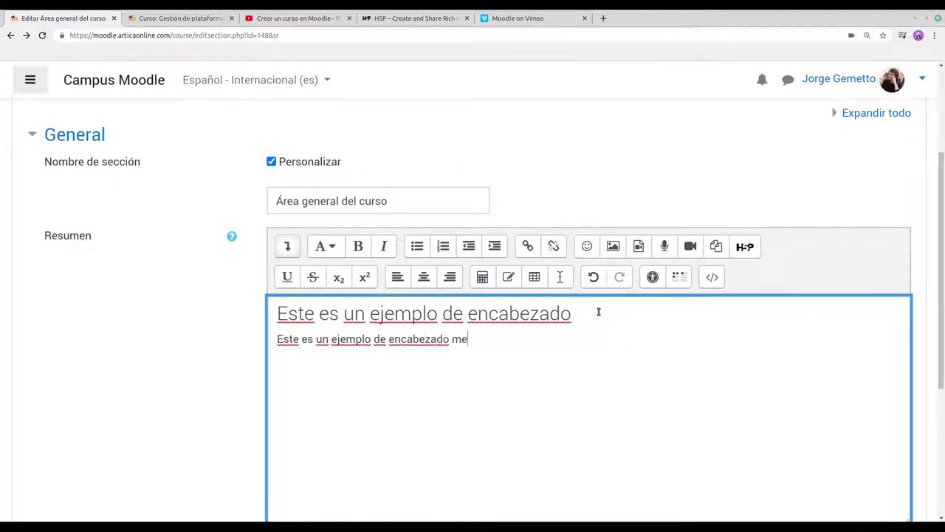
{"action": "left_click", "coordinate": [325, 248]}
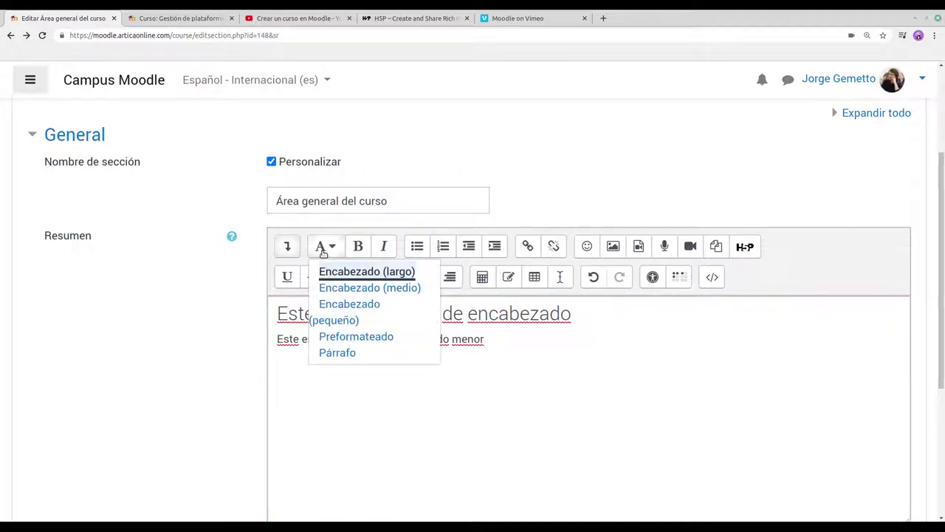
{"action": "left_click", "coordinate": [348, 290]}
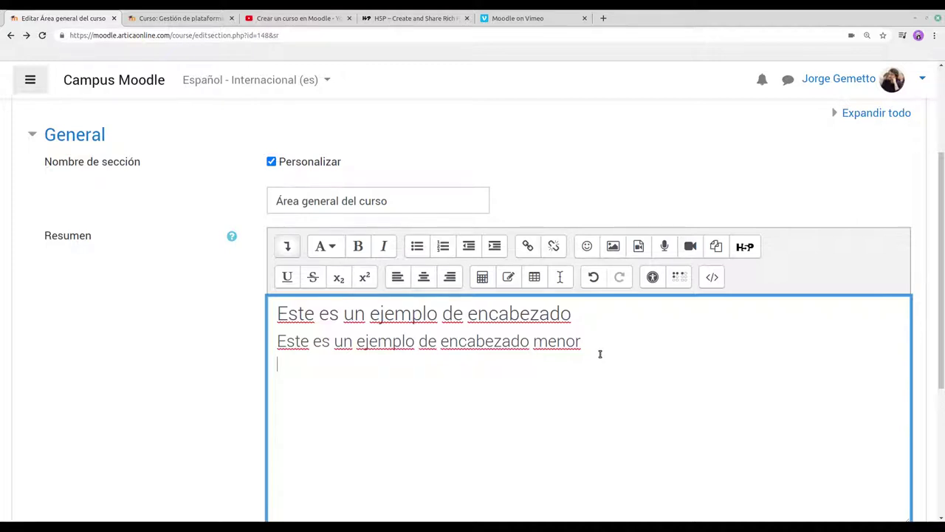
Add the paragraph "Este es un ejemplo de párrafo. Veremos ejemplos de negritas, cursivas, subrayados, tachado, subíndice y superíndice." below the headings
{"action": "type", "text": "Este es un ejemplo "}
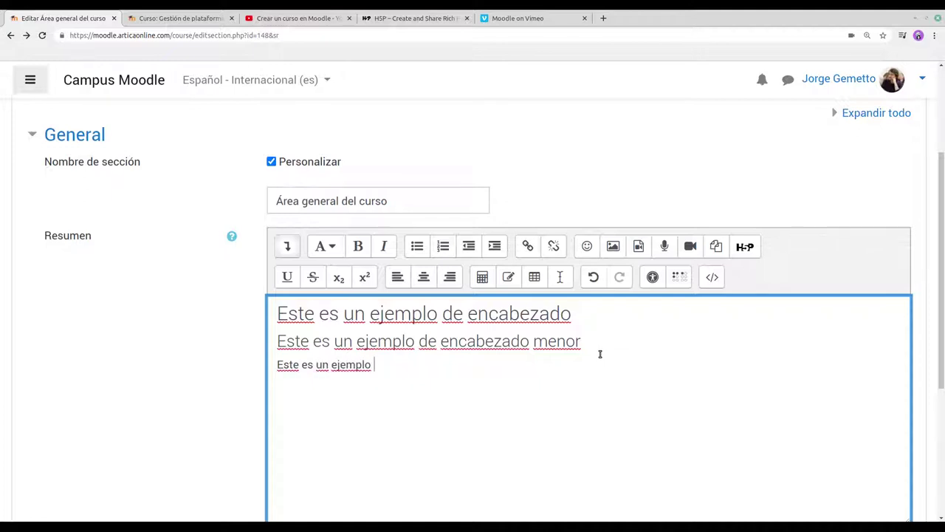
{"action": "type", "text": "de párrafo."}
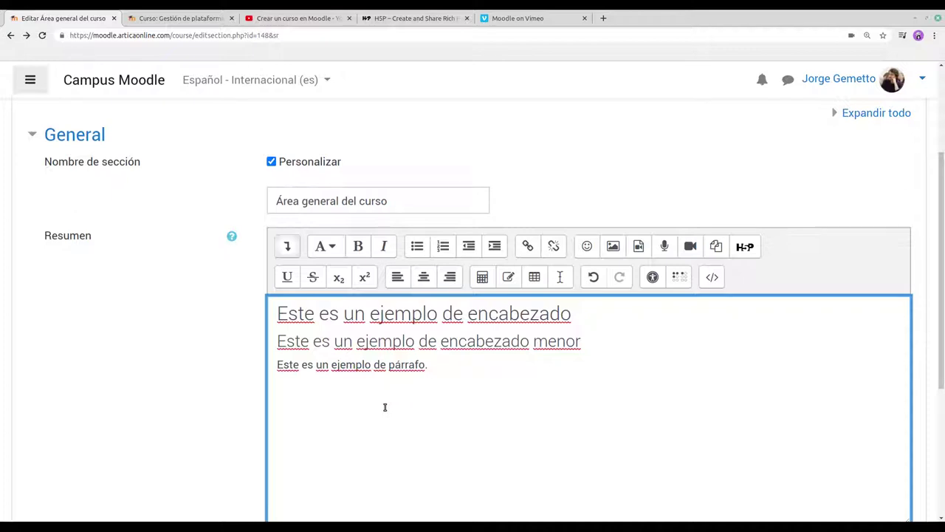
{"action": "type", "text": "Veremos ejemplos "}
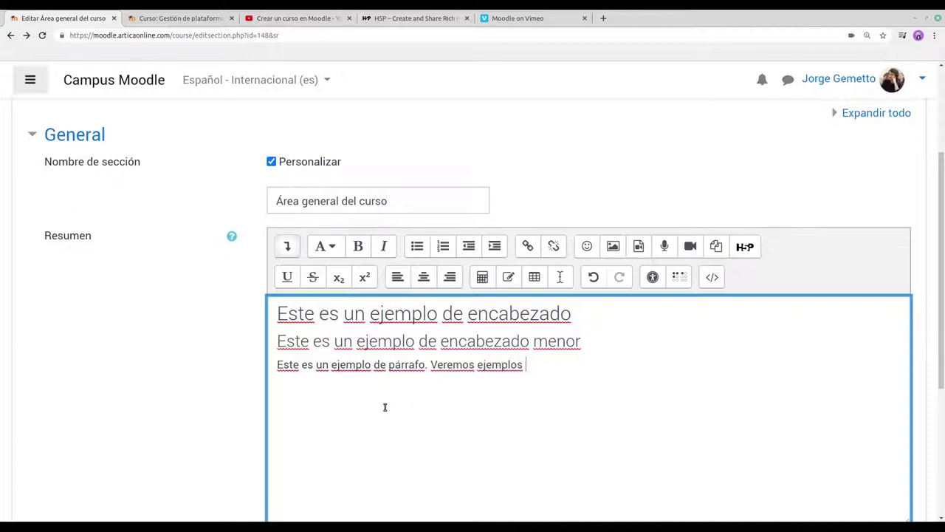
{"action": "type", "text": "de negritas, cursiv"}
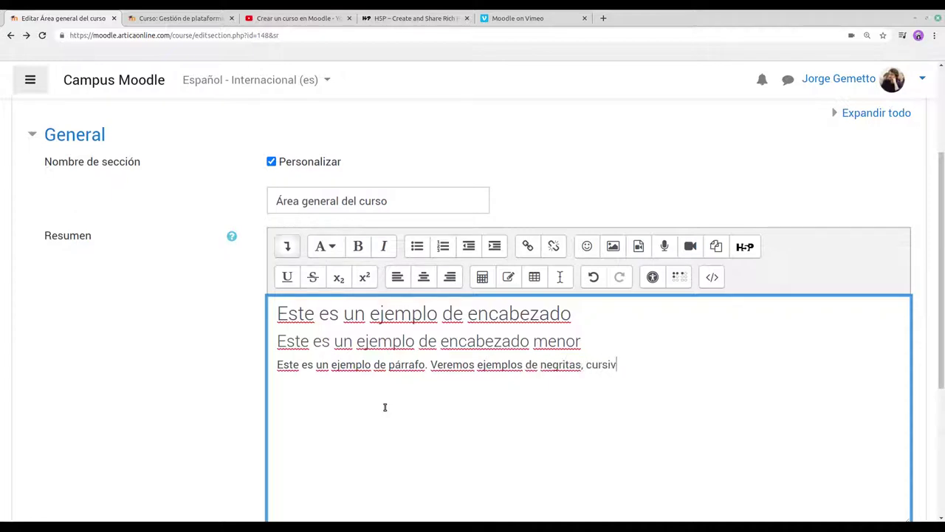
{"action": "type", "text": "as, subraya"}
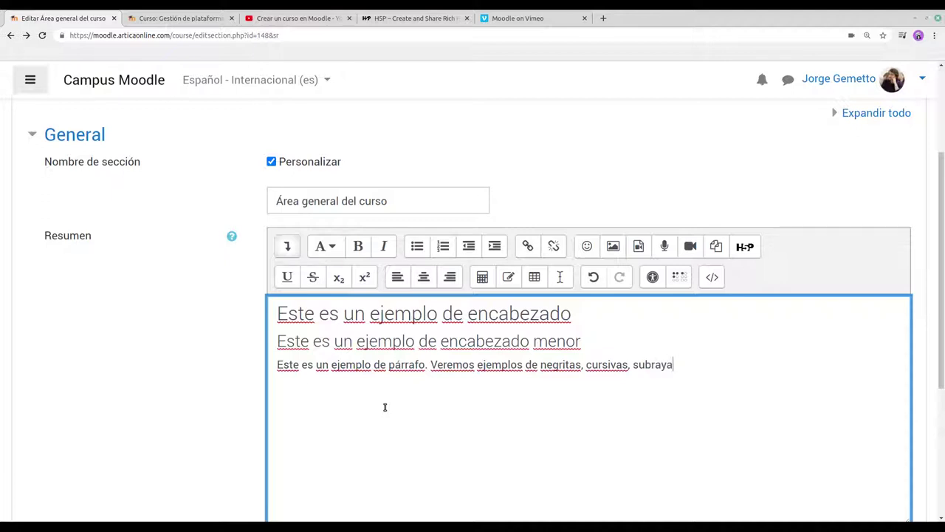
{"action": "type", "text": "dos, tachado, "}
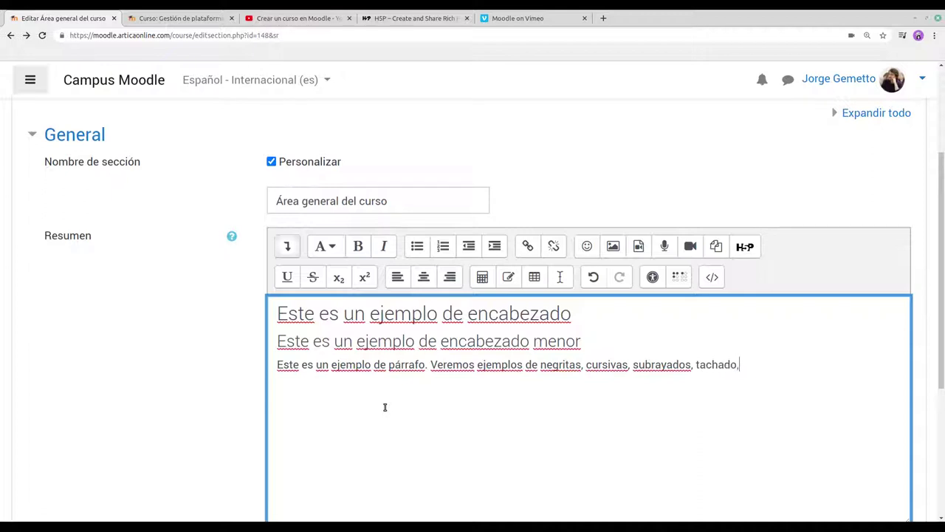
{"action": "type", "text": "subíndice y "}
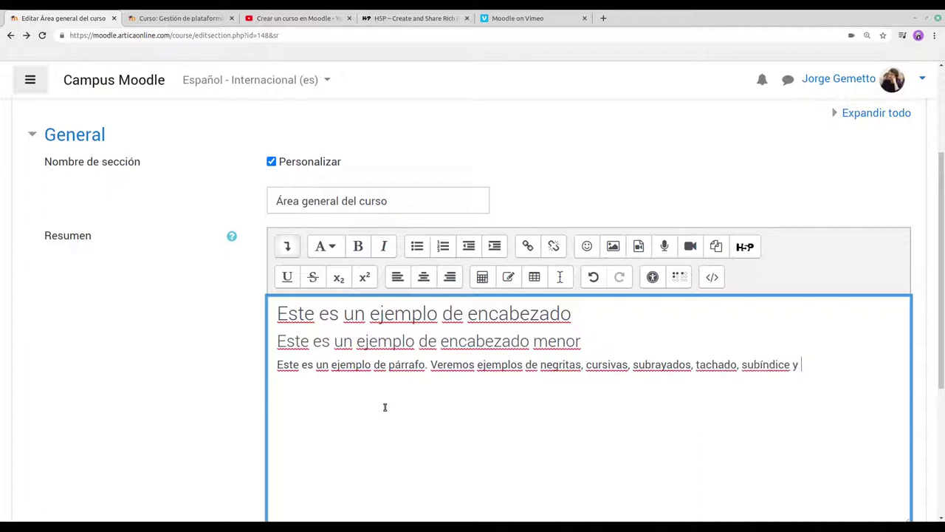
{"action": "type", "text": "superíndice."}
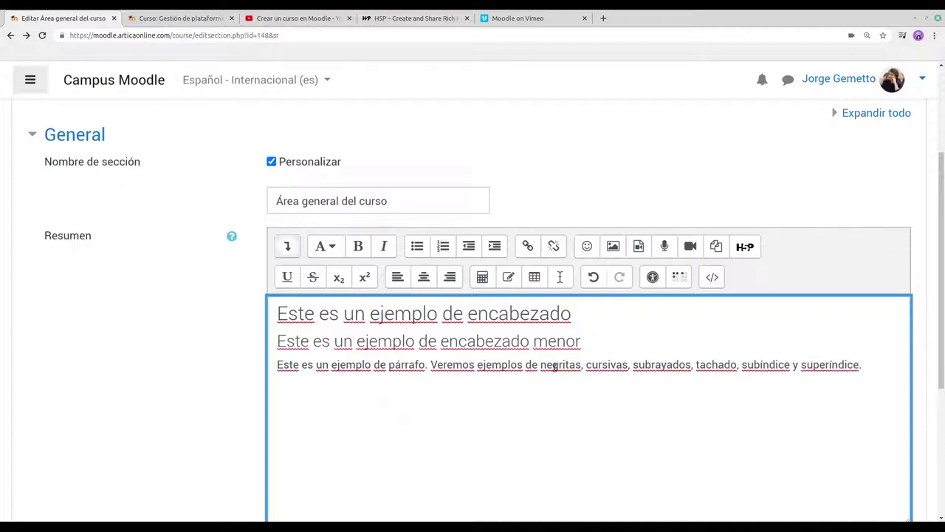
Make the word "negritas" bold and the word "cursivas" italic in the paragraph
{"action": "left_click_drag", "start_coordinate": [541, 364], "coordinate": [581, 364]}
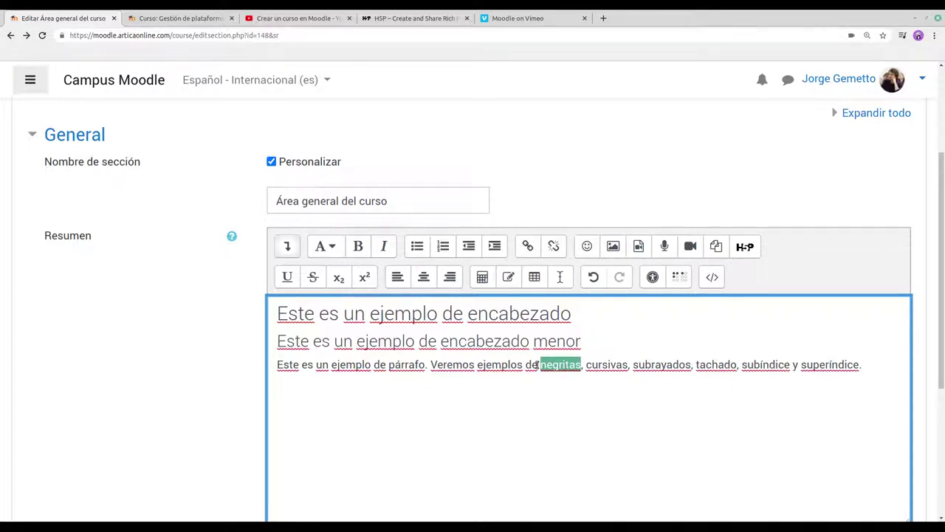
{"action": "left_click", "coordinate": [358, 247]}
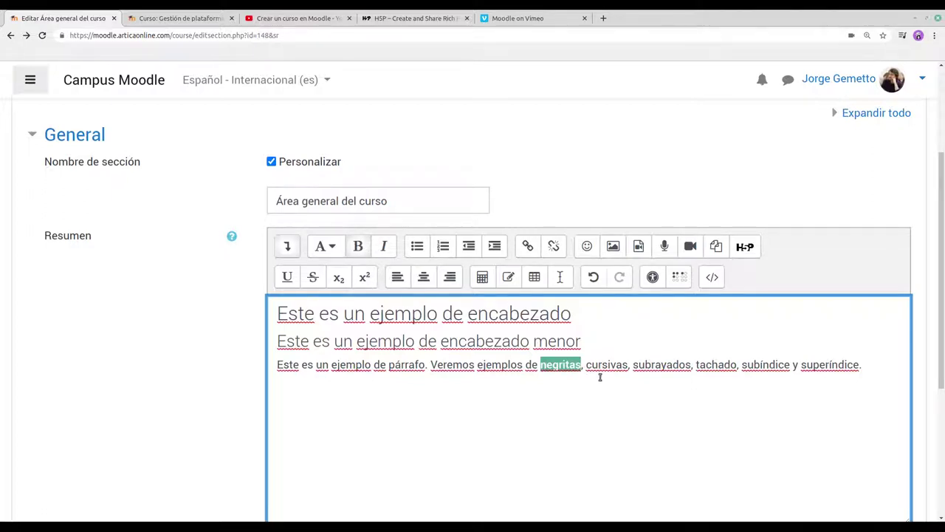
{"action": "left_click_drag", "start_coordinate": [587, 367], "coordinate": [629, 368]}
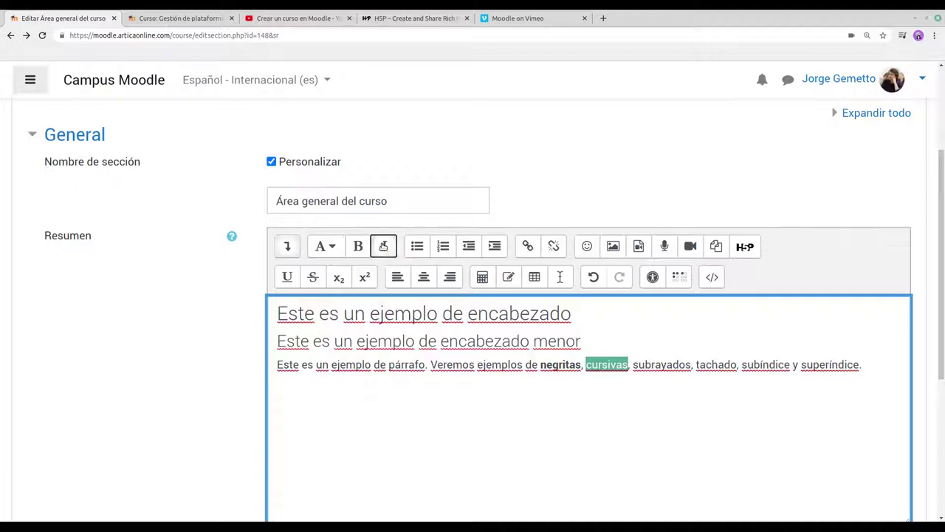
{"action": "left_click", "coordinate": [383, 246]}
Underline the word "subrayados" and strike through the word "tachado" in the paragraph
{"action": "left_click", "coordinate": [633, 365]}
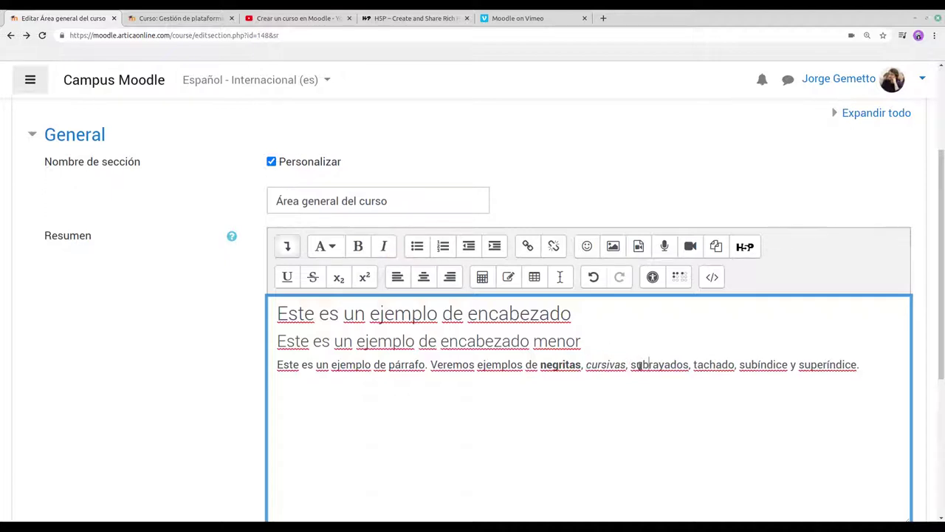
{"action": "left_click_drag", "start_coordinate": [631, 364], "coordinate": [687, 365]}
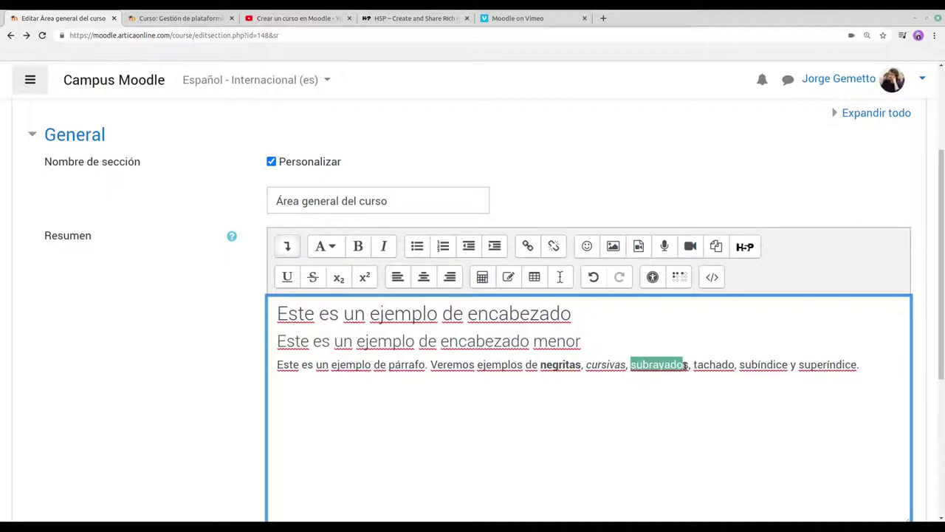
{"action": "left_click", "coordinate": [287, 277]}
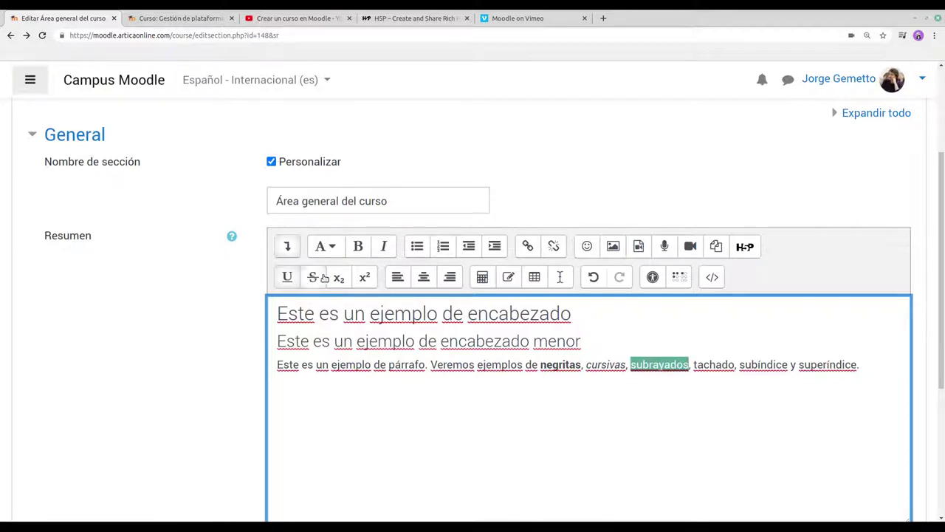
{"action": "left_click", "coordinate": [702, 367]}
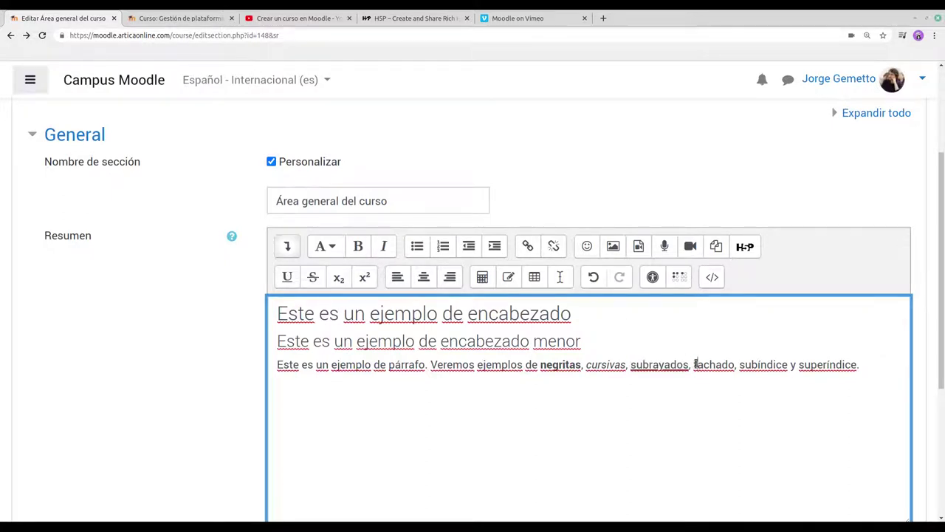
{"action": "left_click_drag", "start_coordinate": [694, 365], "coordinate": [735, 364]}
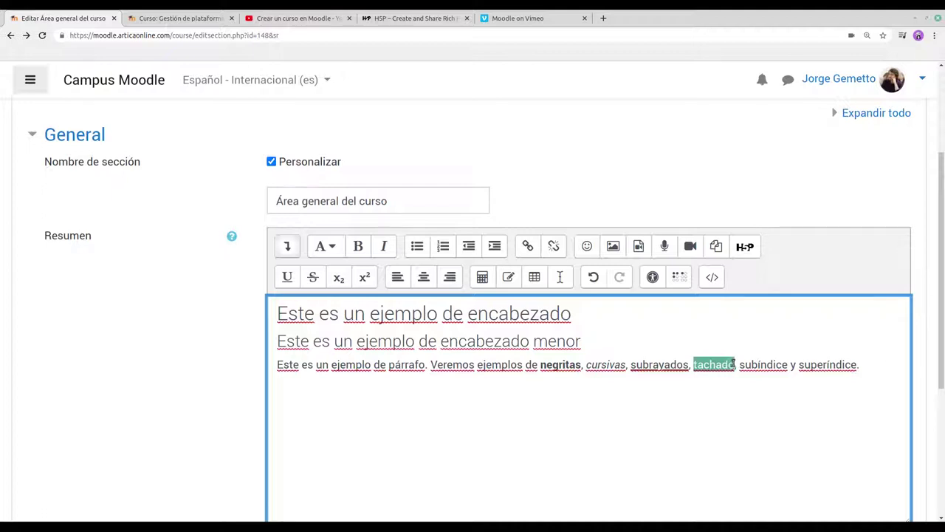
{"action": "left_click", "coordinate": [313, 276]}
Format the word "subíndice" as subscript and the word "superíndice" as superscript
{"action": "left_click", "coordinate": [756, 365]}
{"action": "left_click_drag", "start_coordinate": [740, 364], "coordinate": [789, 365]}
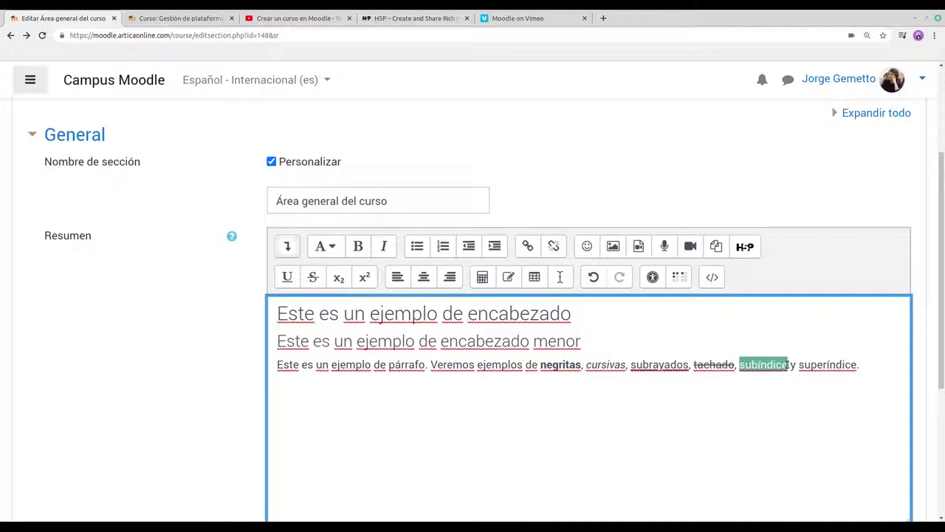
{"action": "left_click", "coordinate": [338, 277]}
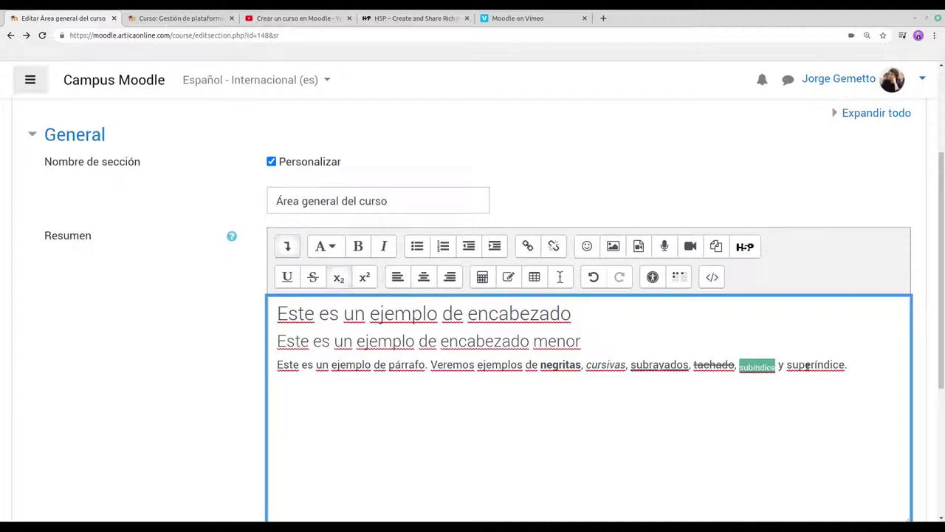
{"action": "left_click_drag", "start_coordinate": [787, 364], "coordinate": [844, 365]}
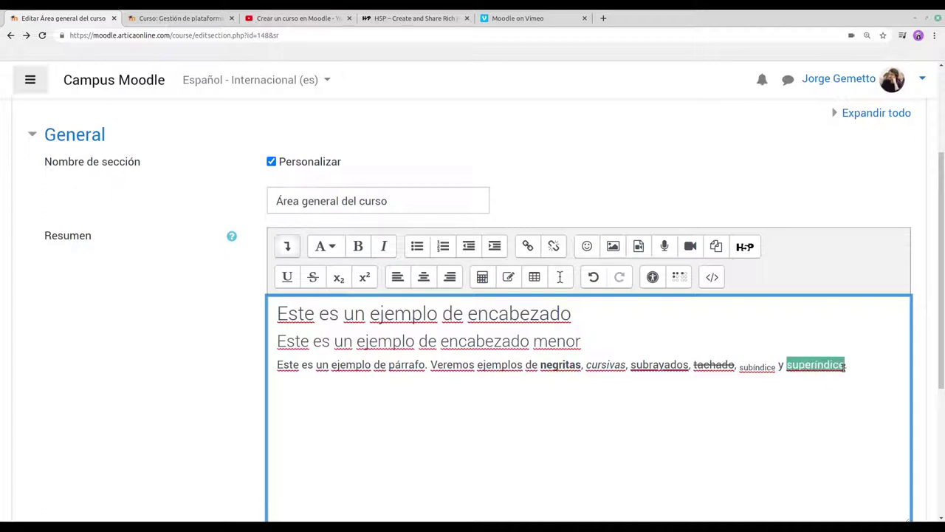
{"action": "left_click", "coordinate": [365, 278]}
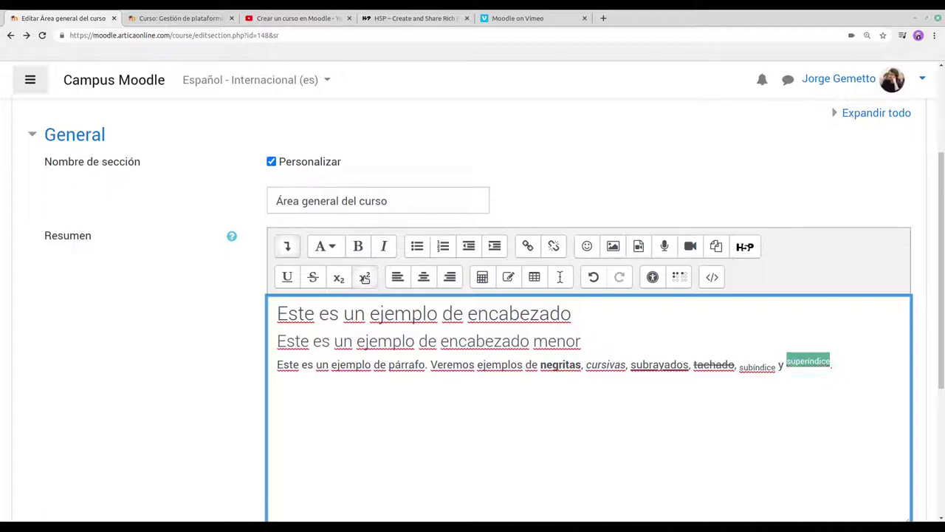
Add the lines "Este es un ejemplo de lista:", "Primer ítem" and "Segundo ítem" below the paragraph
{"action": "left_click", "coordinate": [860, 368]}
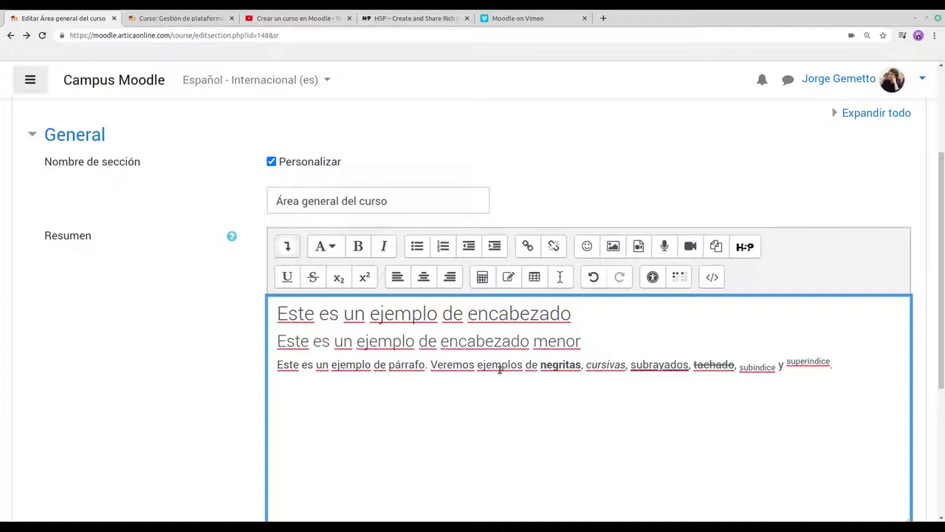
{"action": "key", "text": "Return"}
{"action": "type", "text": "Este es un ejemplo de "}
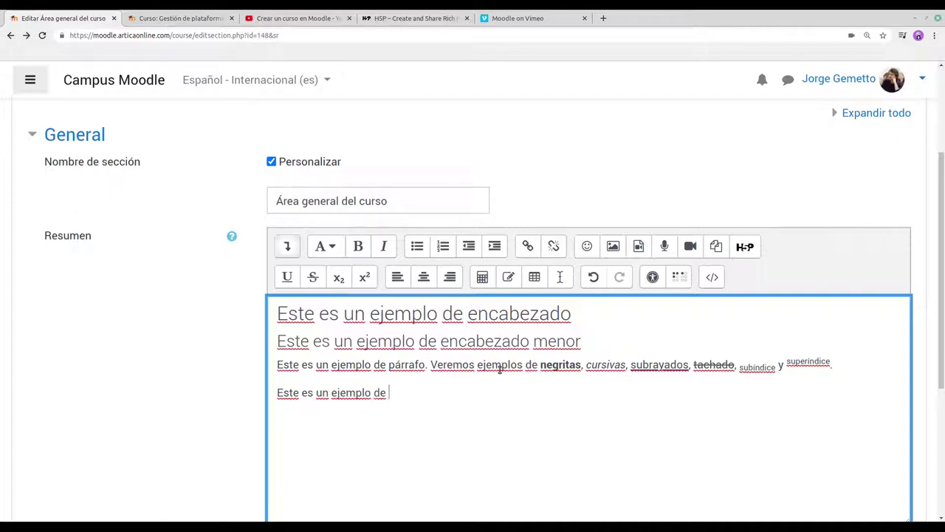
{"action": "type", "text": "lista:"}
{"action": "key", "text": "Return"}
{"action": "type", "text": "Primer ítem"}
{"action": "key", "text": "Return"}
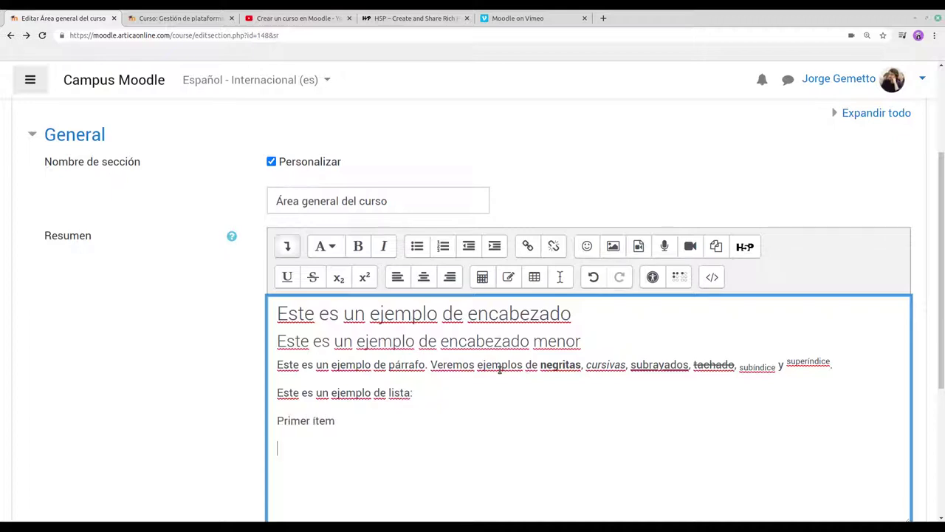
{"action": "type", "text": "Segunda ítem"}
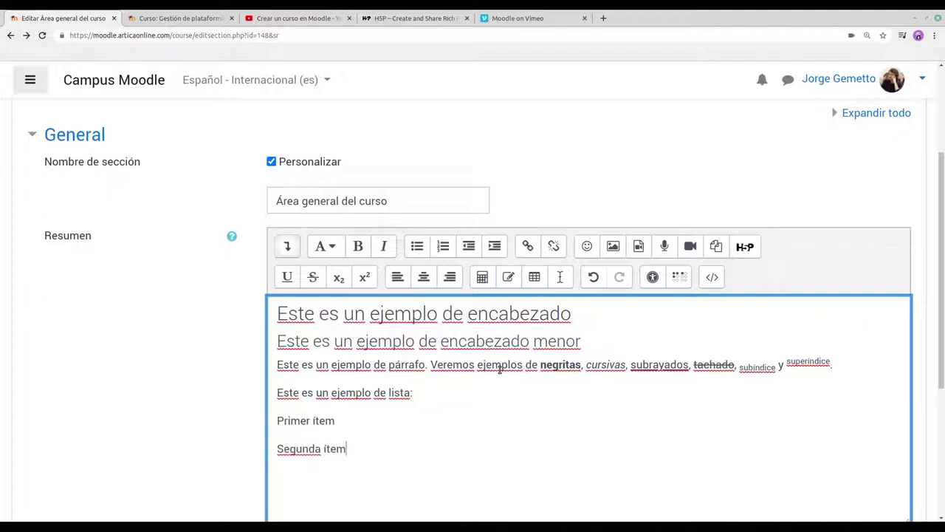
{"action": "left_click", "coordinate": [316, 449]}
{"action": "key", "text": "BackSpace"}
{"action": "type", "text": "o"}
Format the two item lines as an unordered list, trying the numbered list format before returning to bullets
{"action": "left_click_drag", "start_coordinate": [358, 452], "coordinate": [271, 422]}
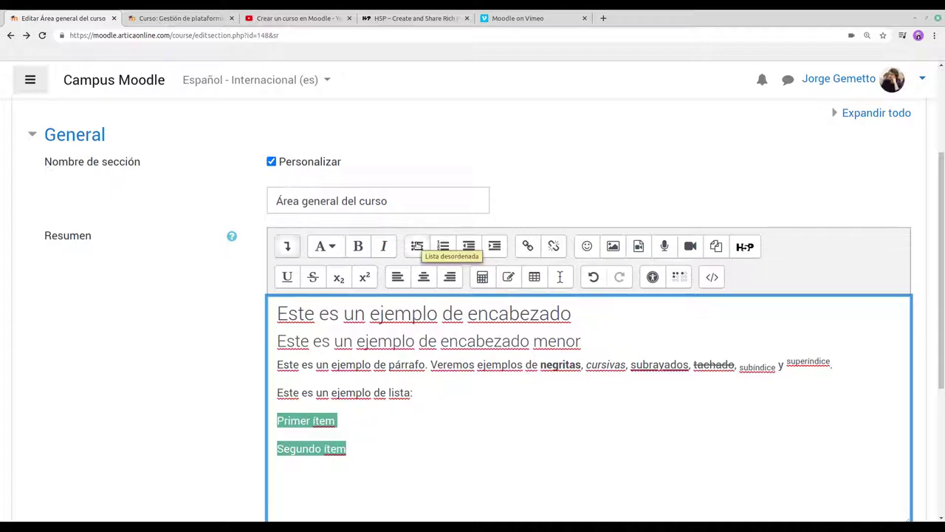
{"action": "left_click", "coordinate": [417, 246]}
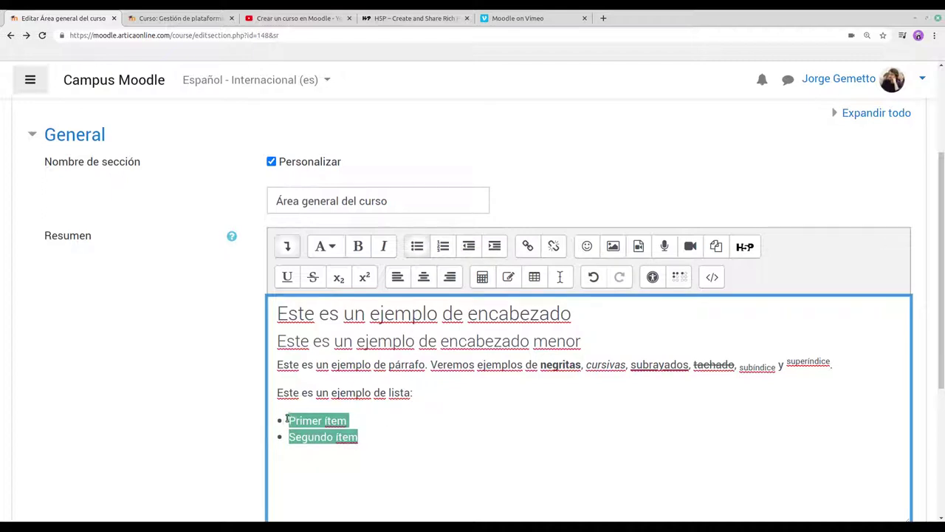
{"action": "left_click", "coordinate": [443, 247]}
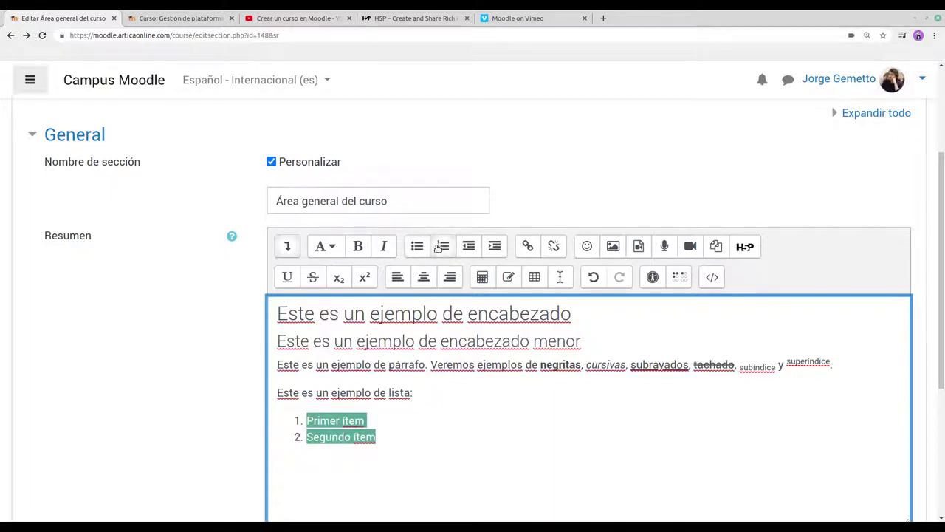
{"action": "left_click", "coordinate": [417, 246]}
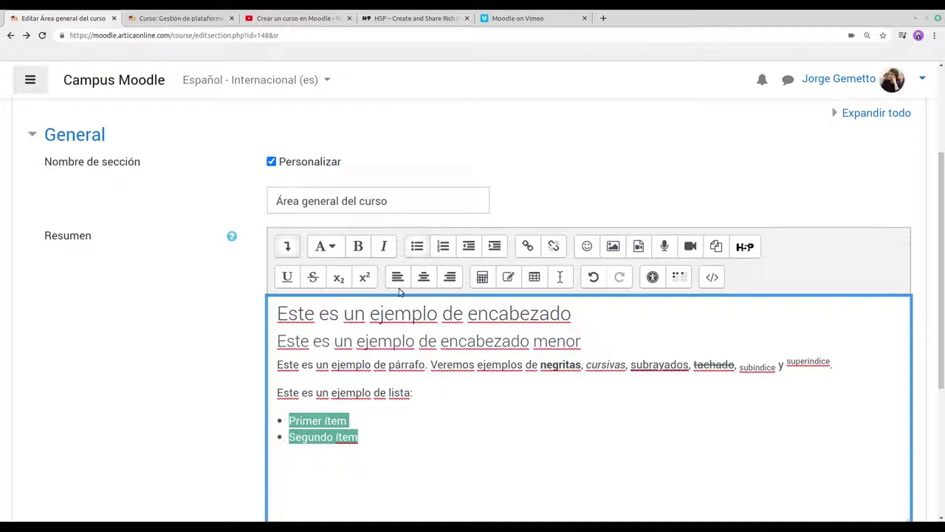
Indent the "Segundo ítem" bullet one level and move it back to the main list level
{"action": "left_click", "coordinate": [332, 437]}
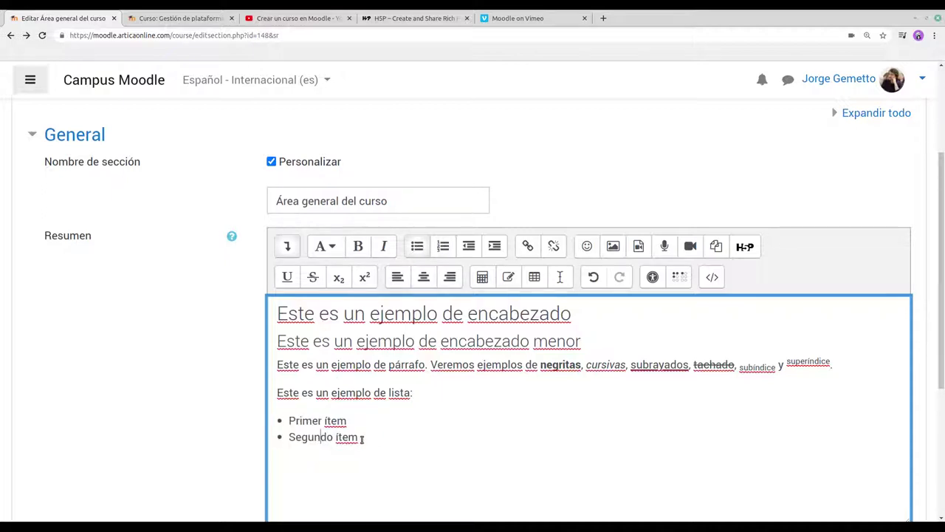
{"action": "left_click_drag", "start_coordinate": [360, 437], "coordinate": [292, 439]}
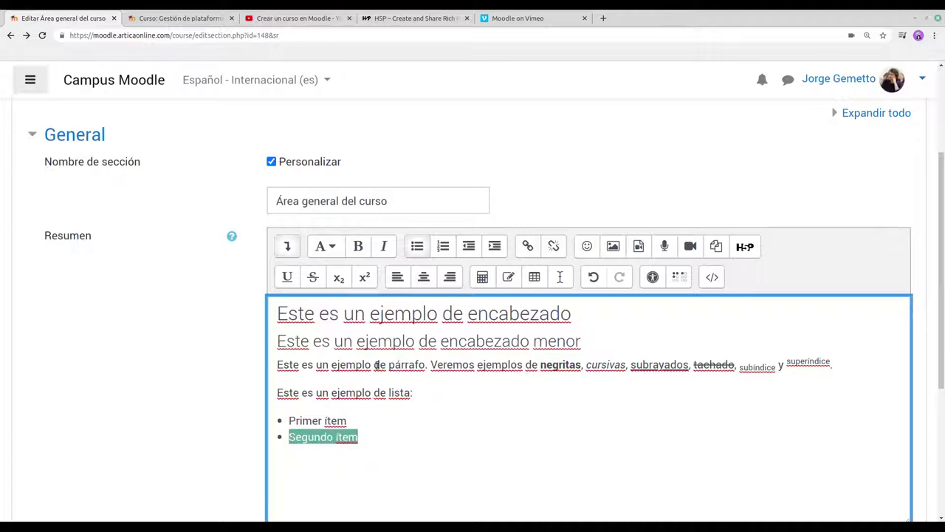
{"action": "left_click", "coordinate": [494, 246]}
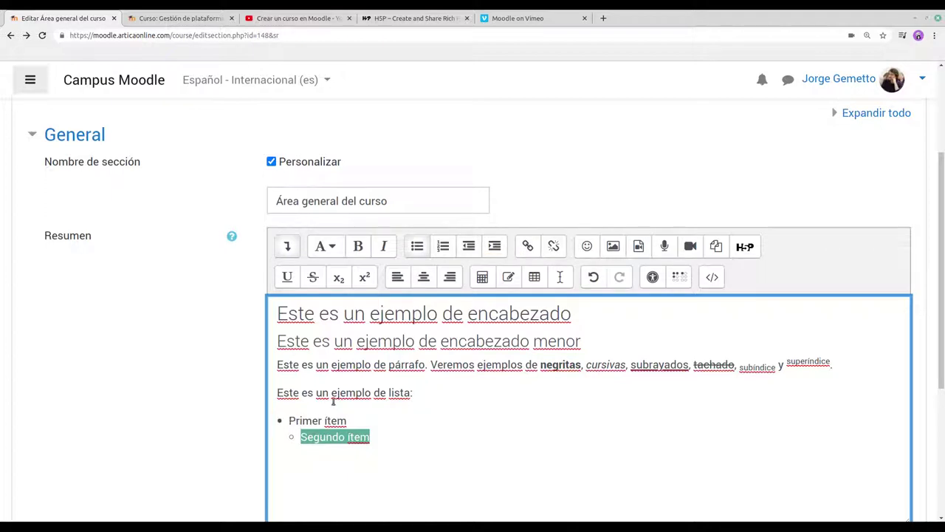
{"action": "left_click", "coordinate": [469, 249]}
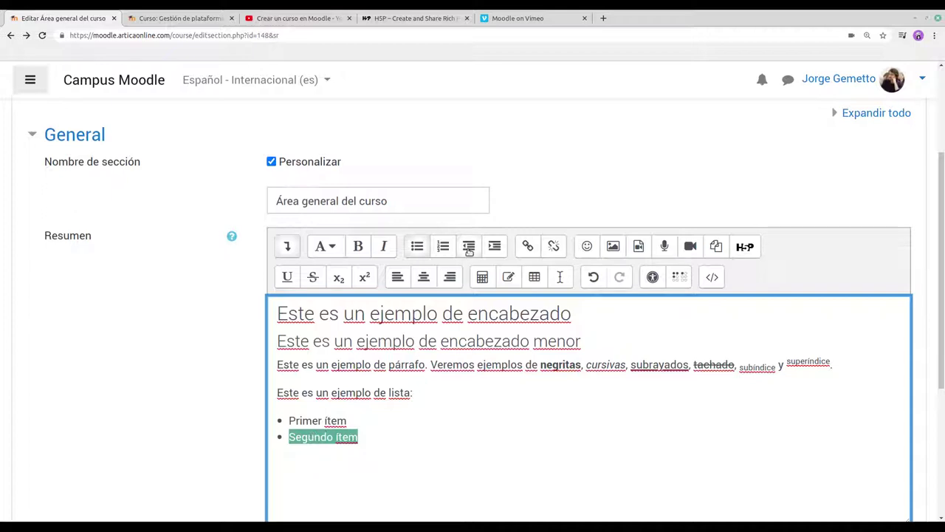
Add the line "Texto con sangría." below the list, indent it one level and remove the indent again
{"action": "left_click", "coordinate": [377, 437]}
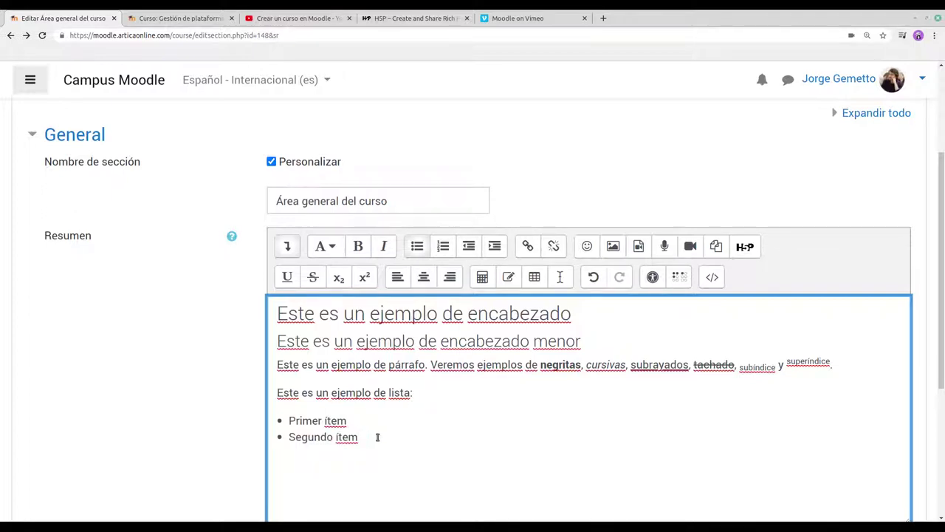
{"action": "key", "text": "Return"}
{"action": "type", "text": "Texto con san"}
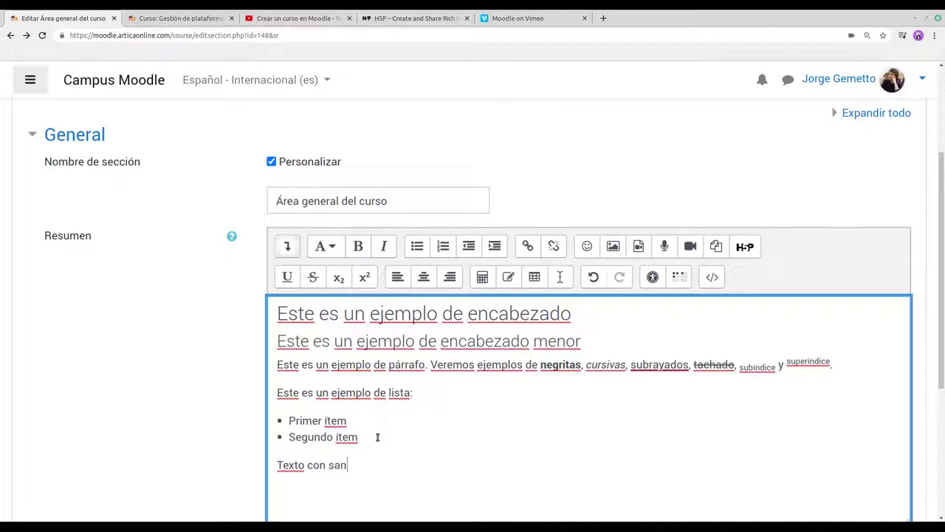
{"action": "type", "text": "gria"}
{"action": "type", "text": "."}
{"action": "left_click", "coordinate": [495, 246]}
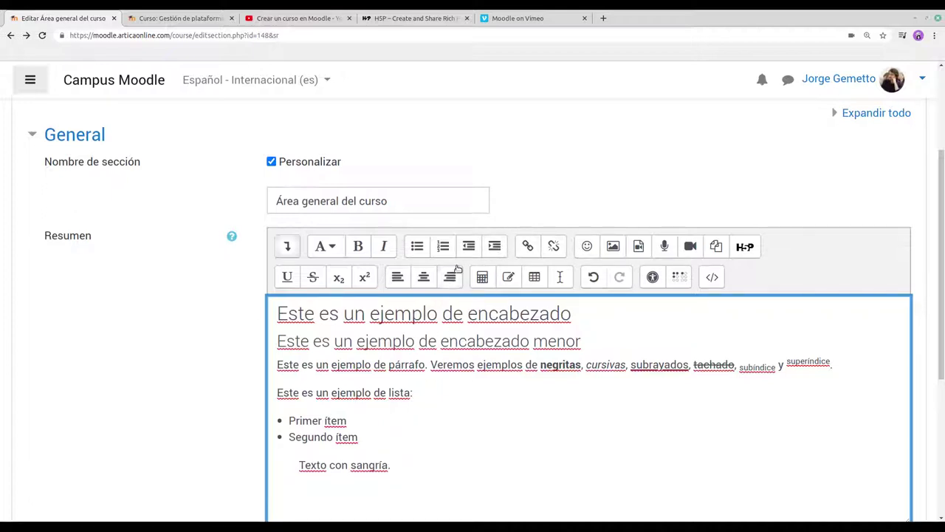
{"action": "left_click", "coordinate": [469, 251]}
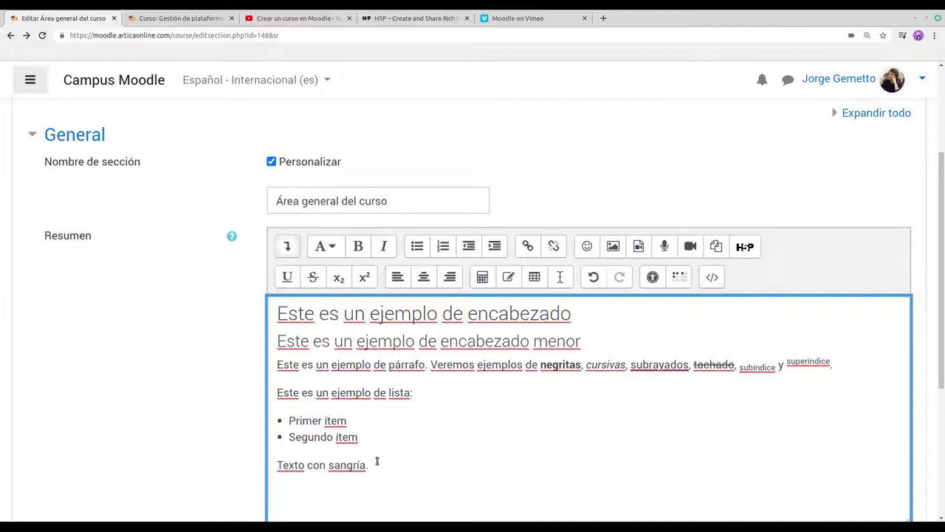
Add the line "Ejemplo de texto centrado" below the "Texto con sangría." line
{"action": "scroll", "coordinate": [376, 461], "scroll_direction": "down", "scroll_amount": 1}
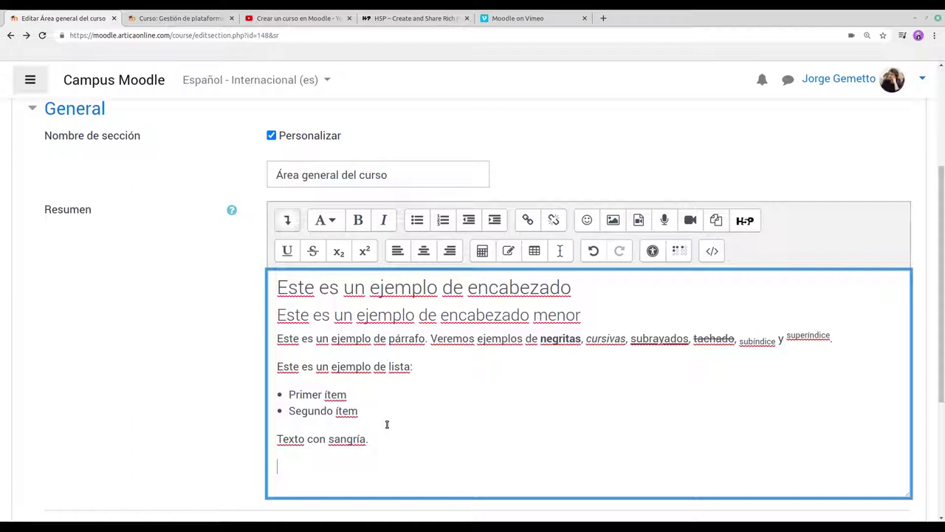
{"action": "type", "text": "Ejemplo de "}
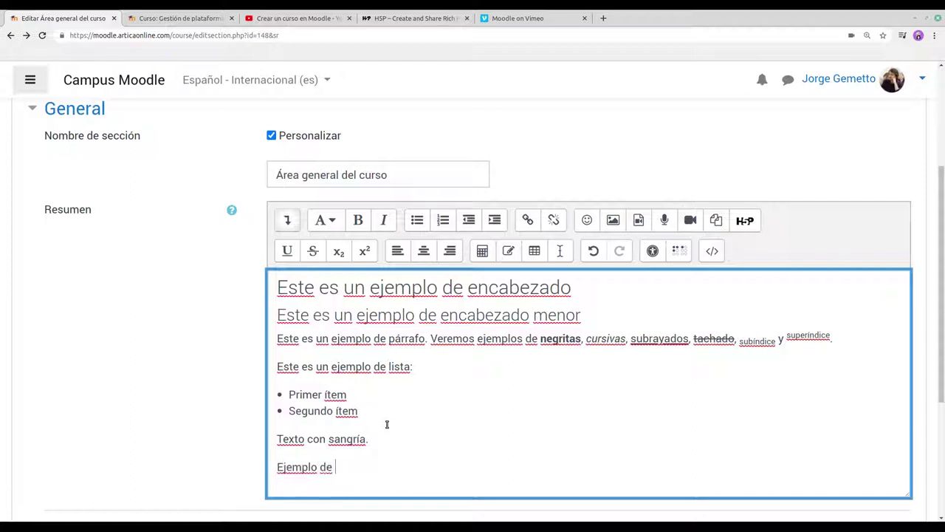
{"action": "type", "text": "texto centrar"}
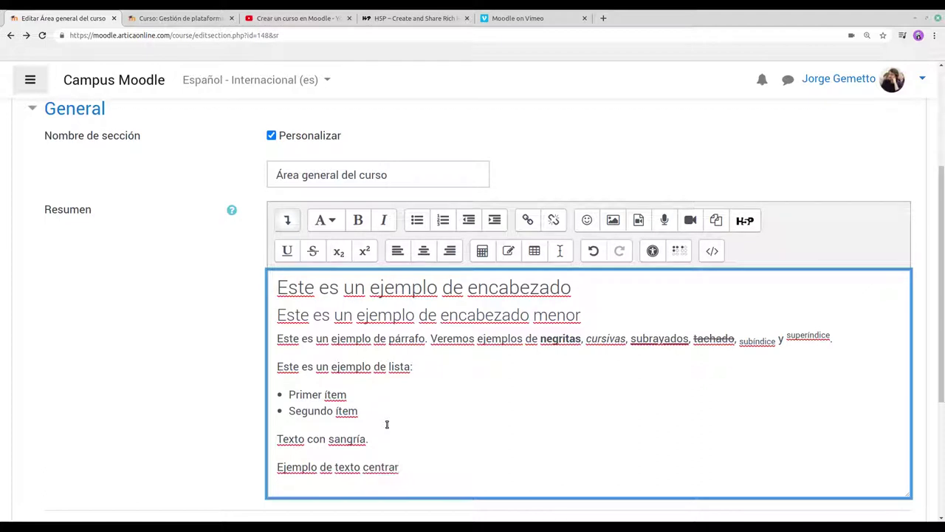
{"action": "key", "text": "BackSpace"}
{"action": "type", "text": "do"}
Format the "Ejemplo de texto centrado" line as a medium heading (Encabezado medio) and centre it
{"action": "left_click", "coordinate": [329, 220]}
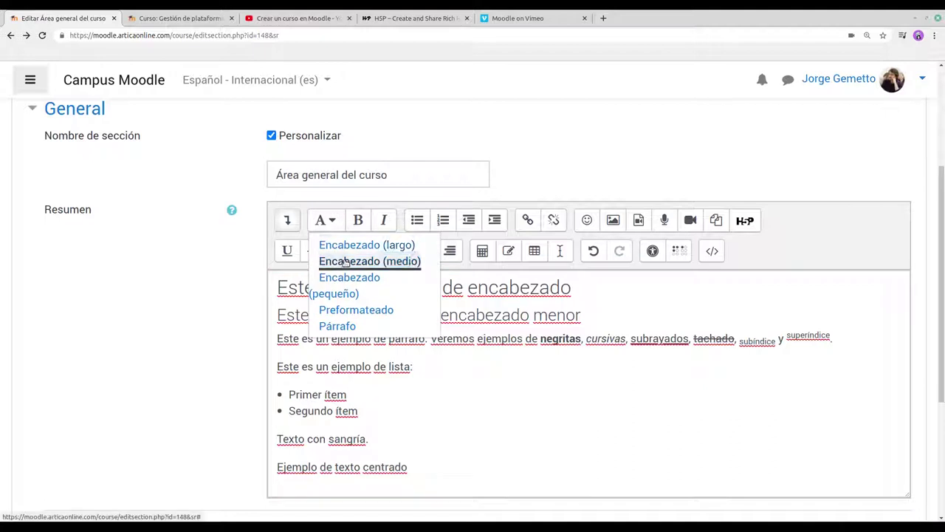
{"action": "left_click", "coordinate": [345, 262]}
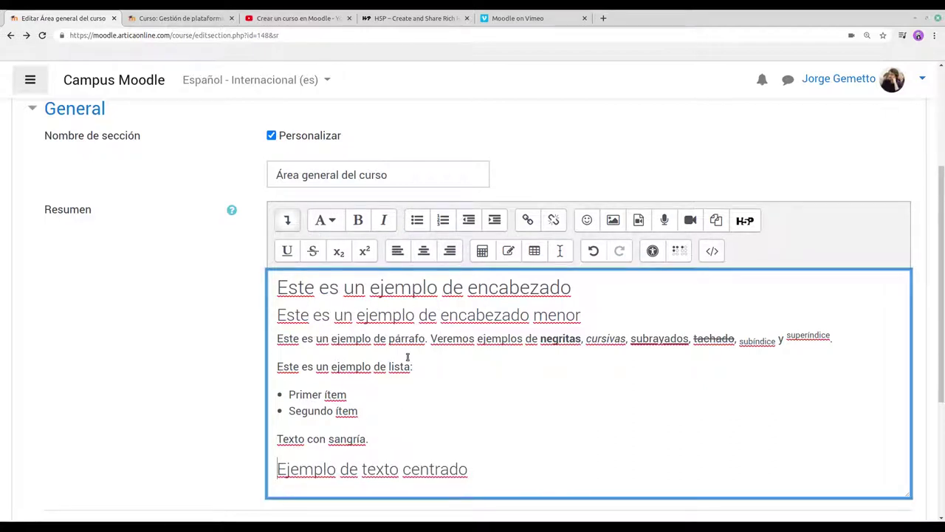
{"action": "left_click", "coordinate": [425, 251]}
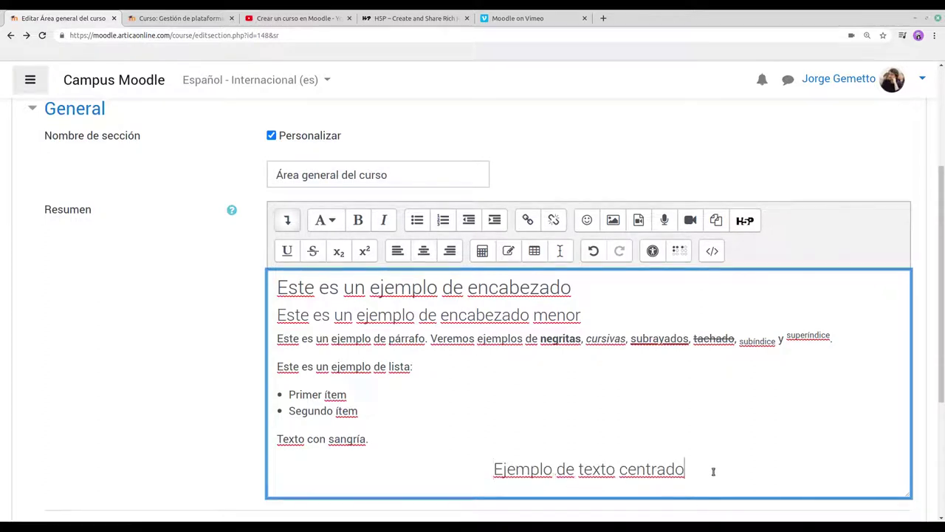
Try left and right alignment on the "Ejemplo de texto centrado" heading and return it to centred
{"action": "scroll", "coordinate": [687, 466], "scroll_direction": "down", "scroll_amount": 1}
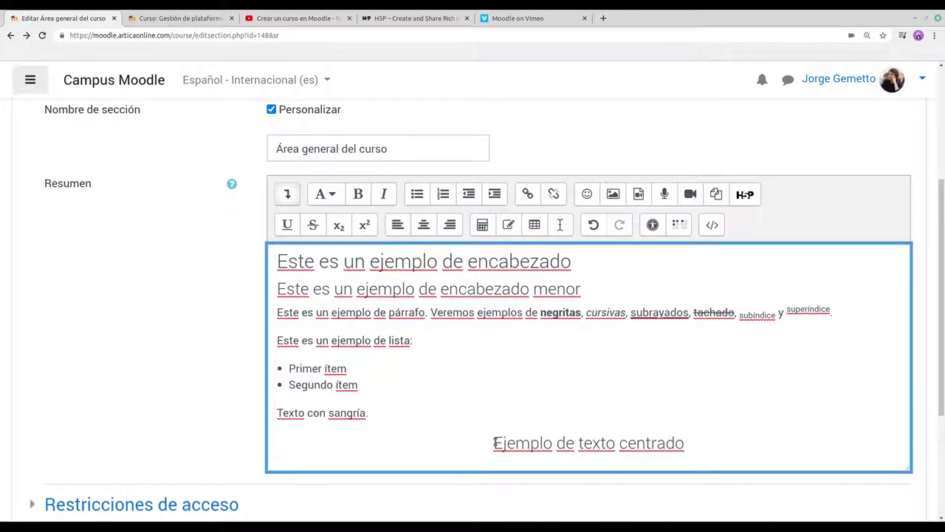
{"action": "left_click", "coordinate": [397, 226]}
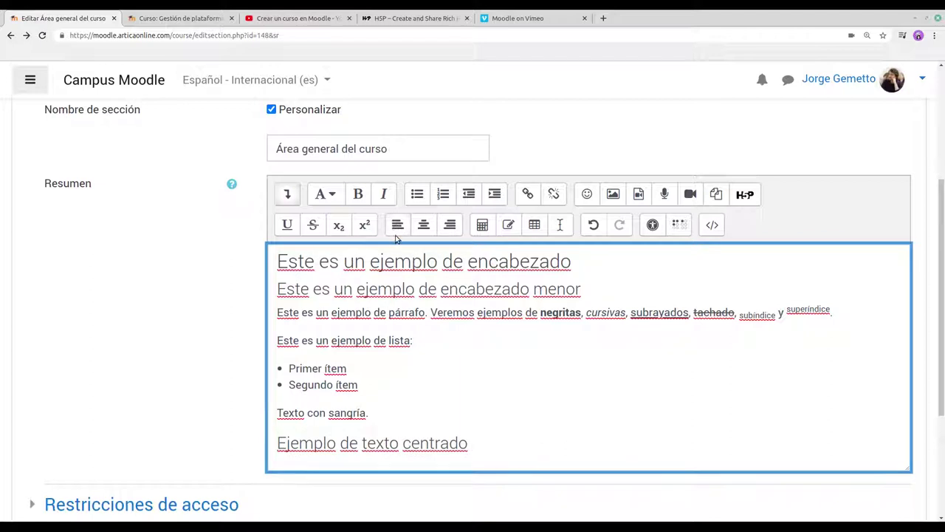
{"action": "left_click", "coordinate": [450, 225]}
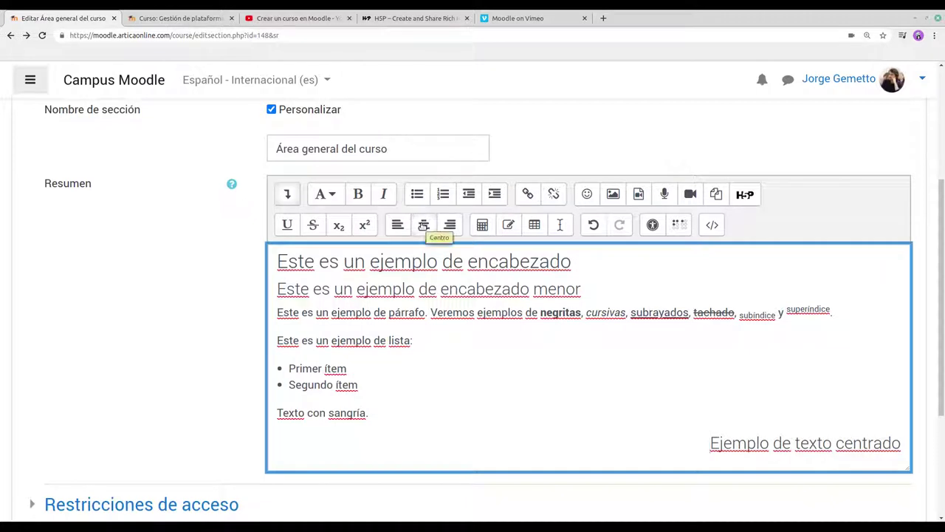
{"action": "left_click", "coordinate": [423, 226]}
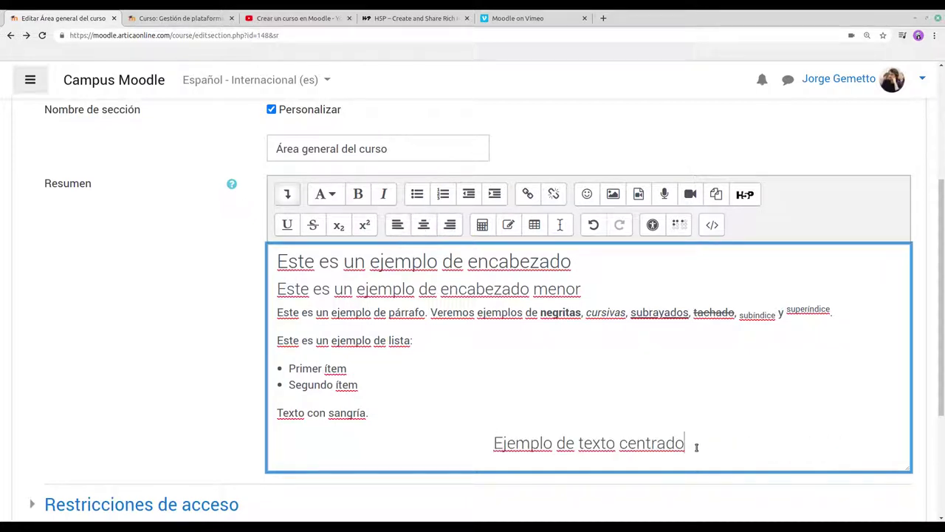
Add the line "Este es un ejemplo de enlace." below the centred heading, leaving an empty line between them
{"action": "key", "text": "Return"}
{"action": "key", "text": "Return"}
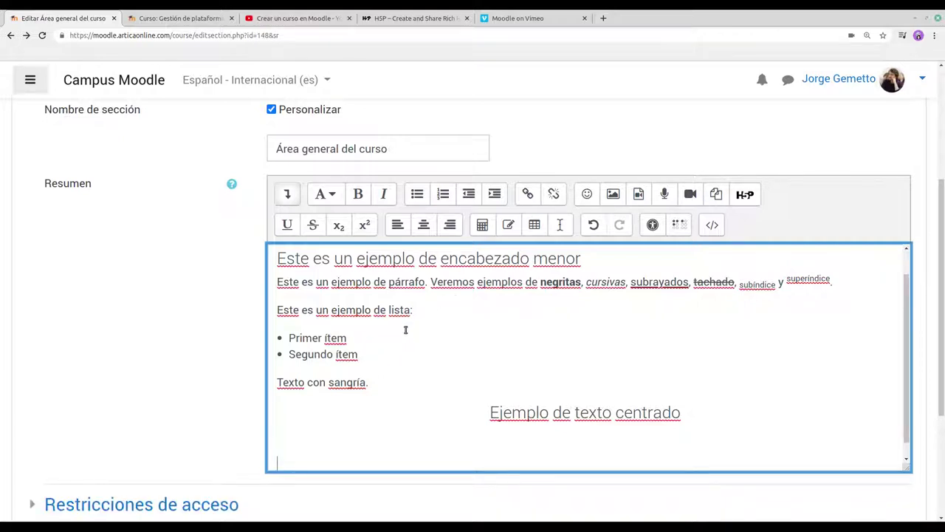
{"action": "type", "text": "Este es un ejemplo d"}
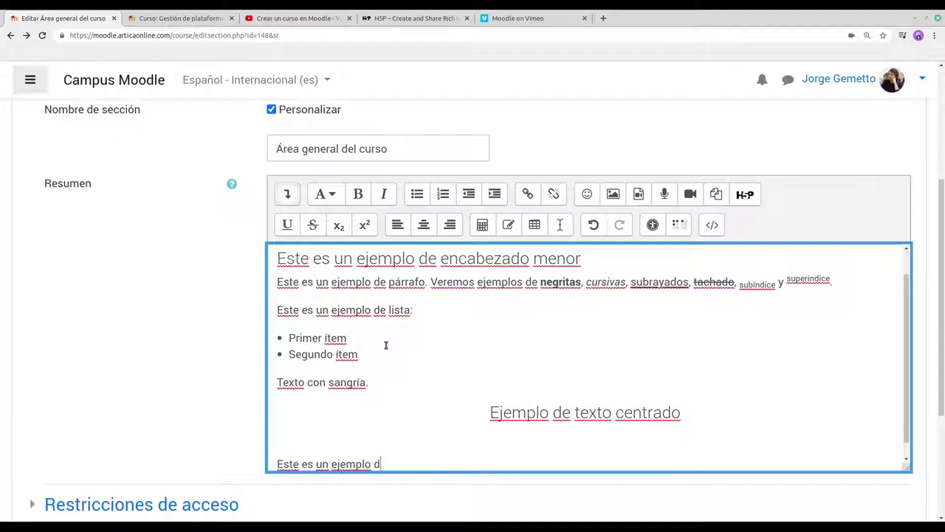
{"action": "type", "text": "e enlace."}
{"action": "scroll", "coordinate": [403, 347], "scroll_direction": "down", "scroll_amount": 1}
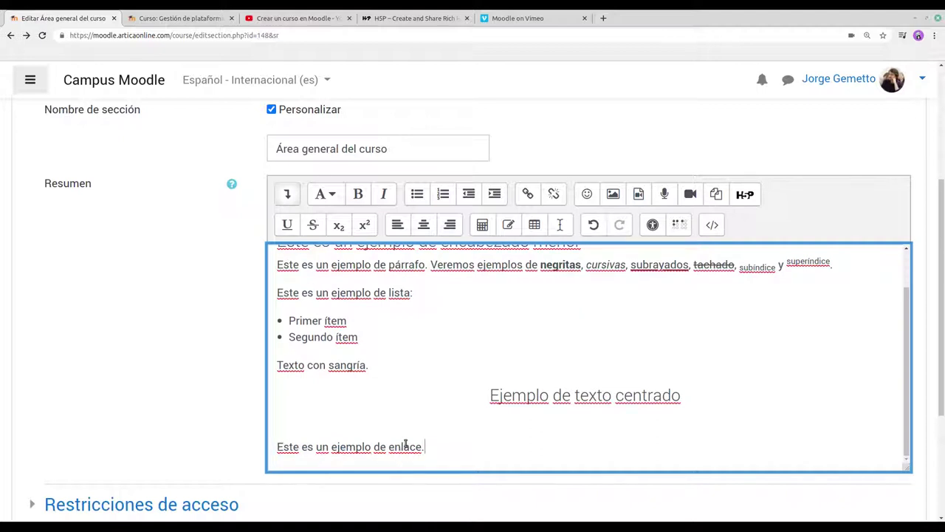
{"action": "left_click", "coordinate": [414, 19]}
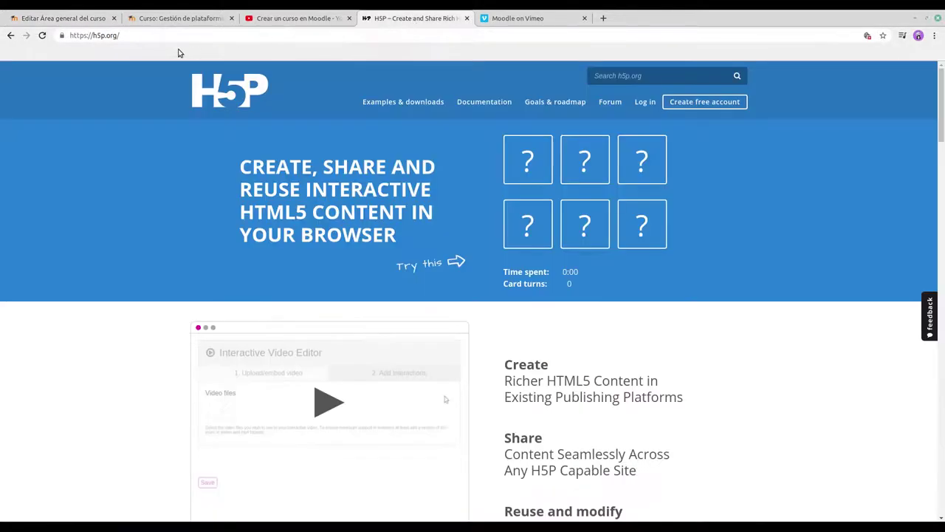
{"action": "left_click", "coordinate": [139, 38]}
{"action": "key", "text": "ctrl+c"}
{"action": "right_click", "coordinate": [99, 37]}
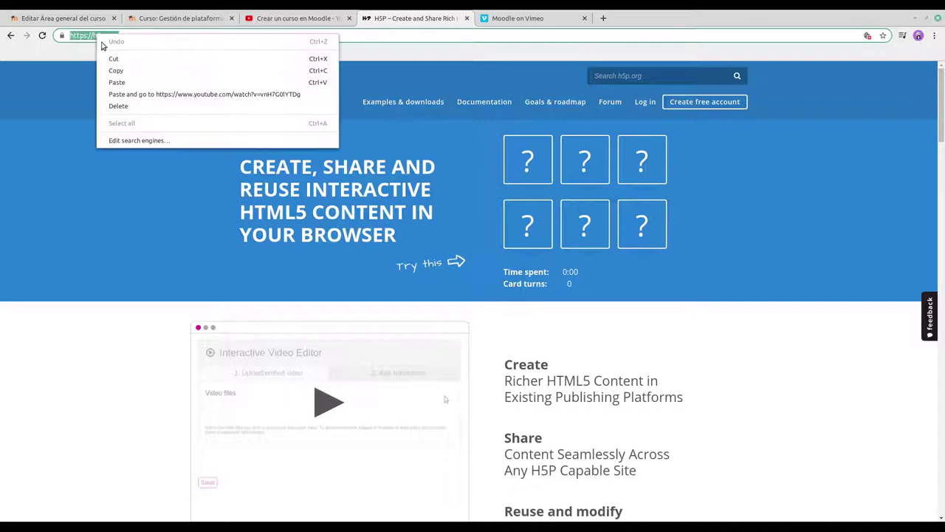
{"action": "left_click", "coordinate": [116, 71]}
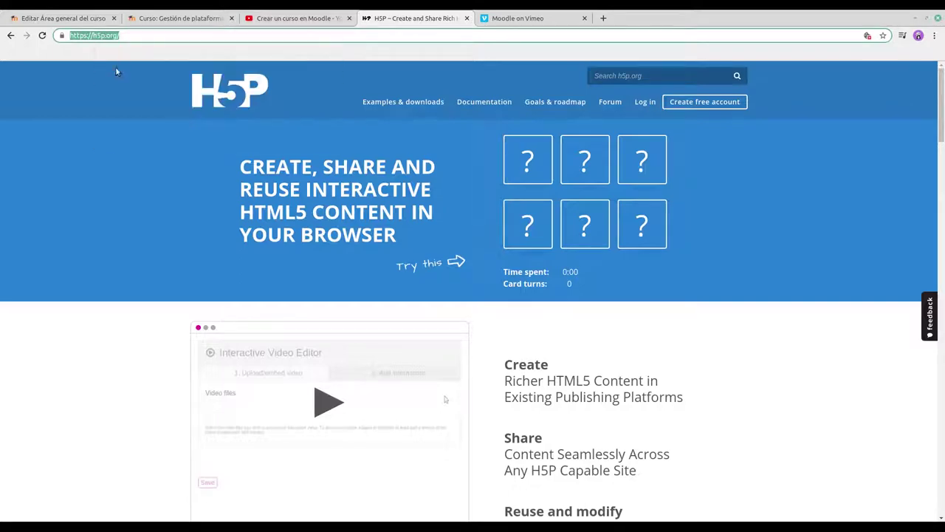
{"action": "left_click", "coordinate": [82, 24]}
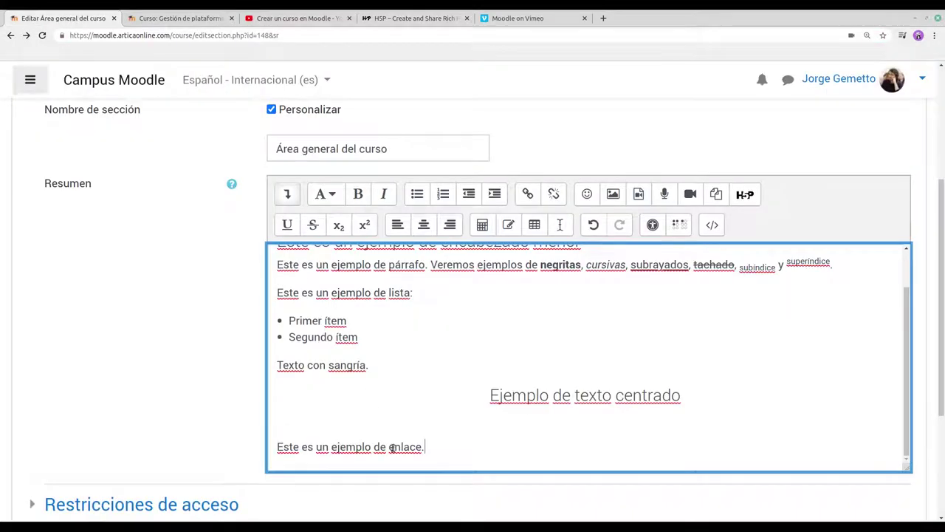
{"action": "left_click_drag", "start_coordinate": [389, 447], "coordinate": [422, 447]}
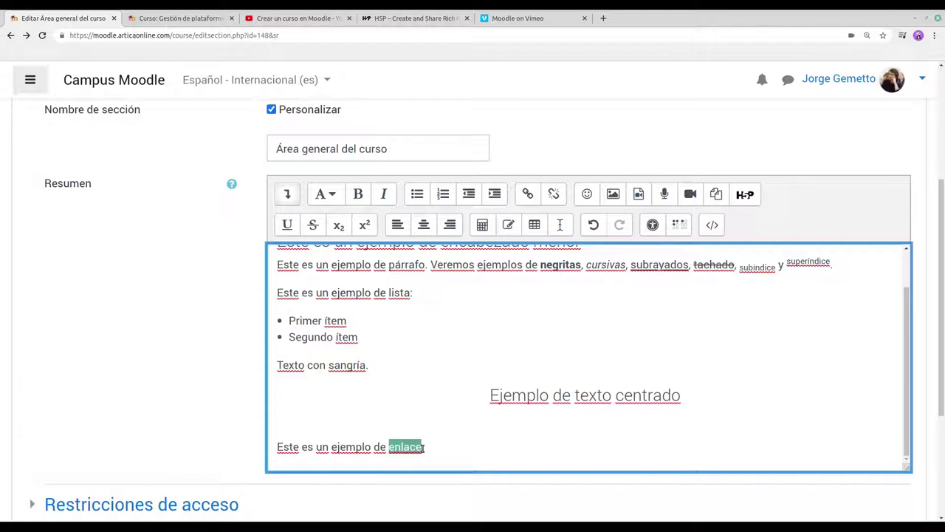
{"action": "left_click", "coordinate": [525, 196]}
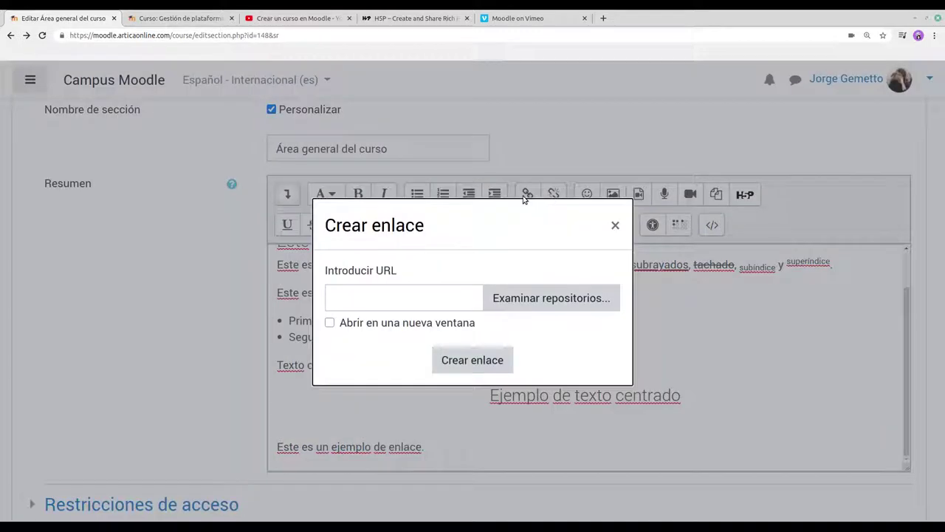
{"action": "left_click", "coordinate": [365, 304]}
{"action": "key", "text": "ctrl+v"}
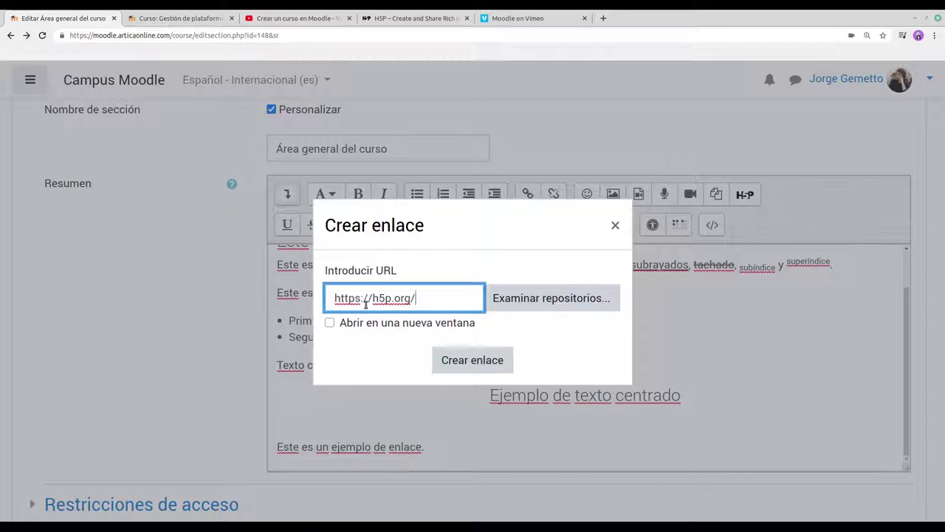
{"action": "left_click", "coordinate": [462, 360]}
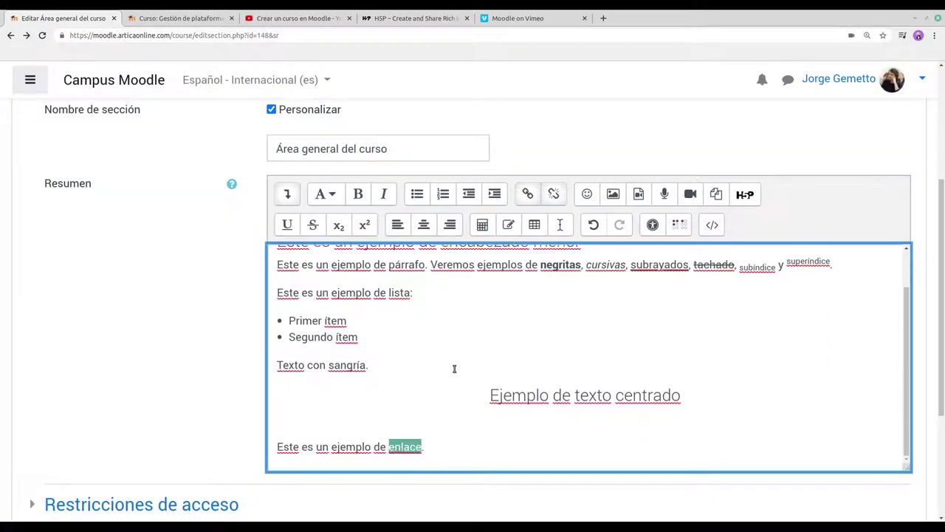
{"action": "left_click", "coordinate": [449, 450]}
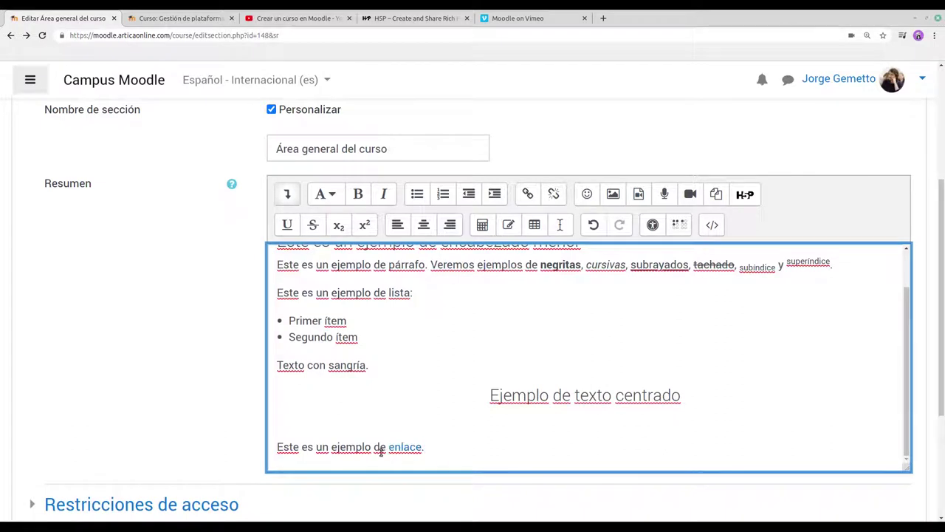
Remove the link from the word "enlace" in the last line of the summary
{"action": "double_click", "coordinate": [405, 447]}
{"action": "left_click", "coordinate": [424, 447]}
{"action": "double_click", "coordinate": [417, 448]}
{"action": "left_click", "coordinate": [378, 447]}
{"action": "double_click", "coordinate": [405, 448]}
{"action": "left_click", "coordinate": [462, 446]}
{"action": "left_click", "coordinate": [407, 447]}
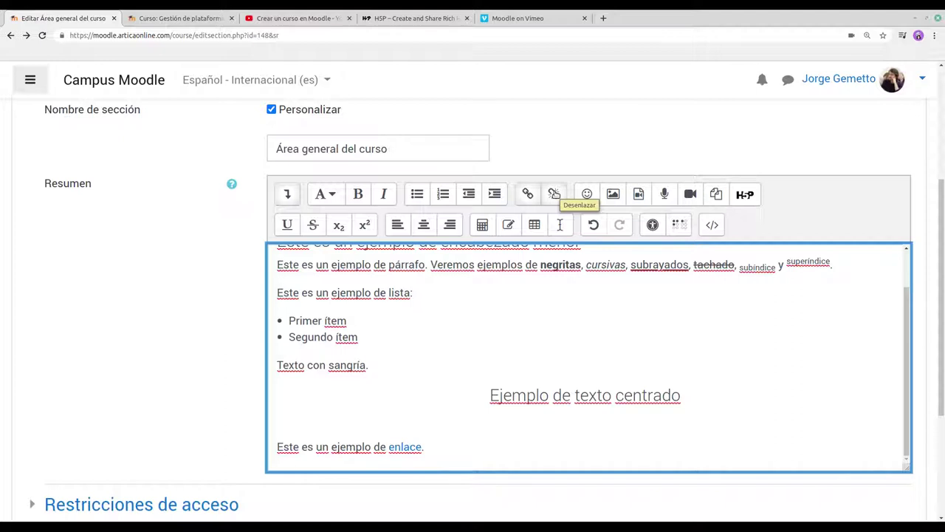
{"action": "left_click", "coordinate": [554, 195]}
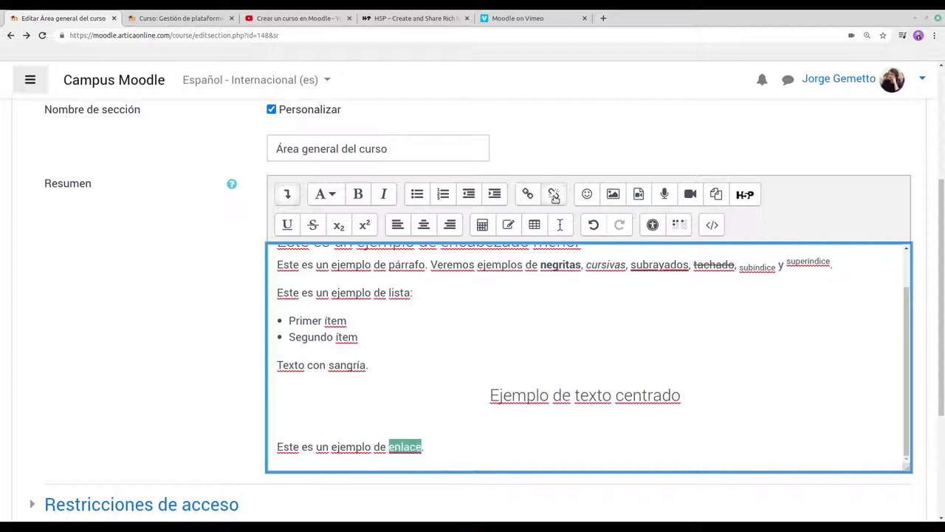
{"action": "left_click", "coordinate": [443, 449]}
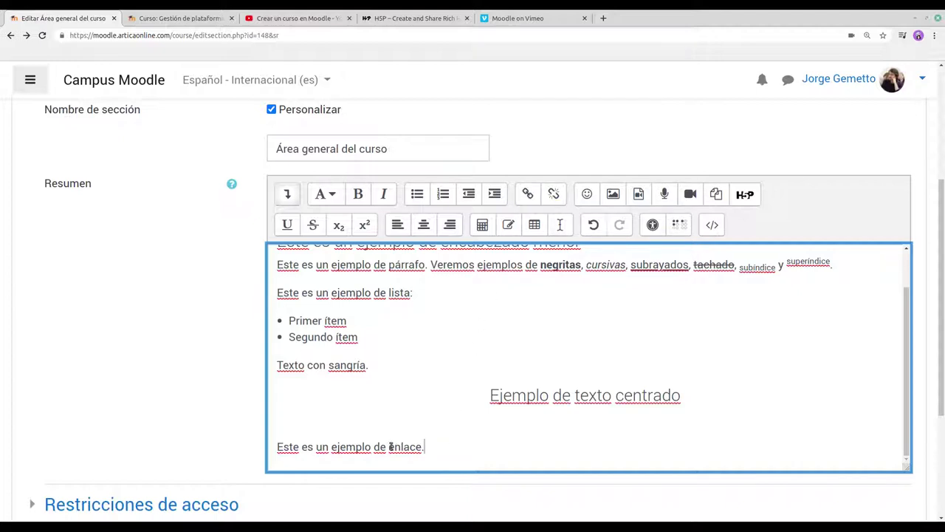
{"action": "left_click_drag", "start_coordinate": [390, 447], "coordinate": [422, 446]}
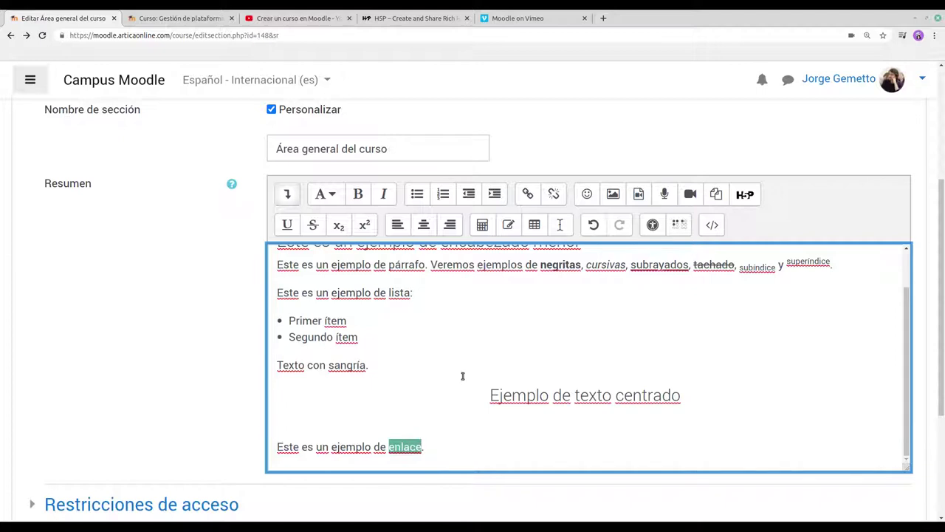
{"action": "left_click", "coordinate": [528, 194]}
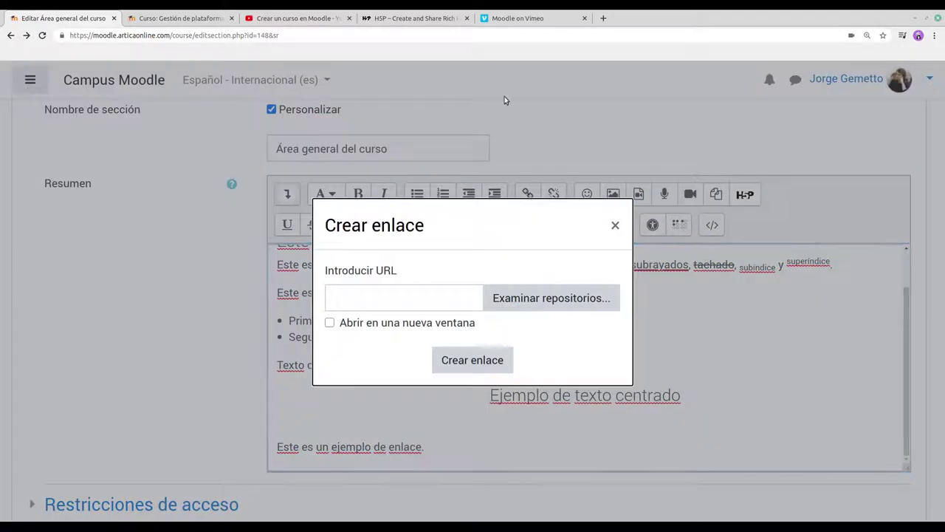
{"action": "right_click", "coordinate": [349, 304]}
{"action": "left_click", "coordinate": [378, 362]}
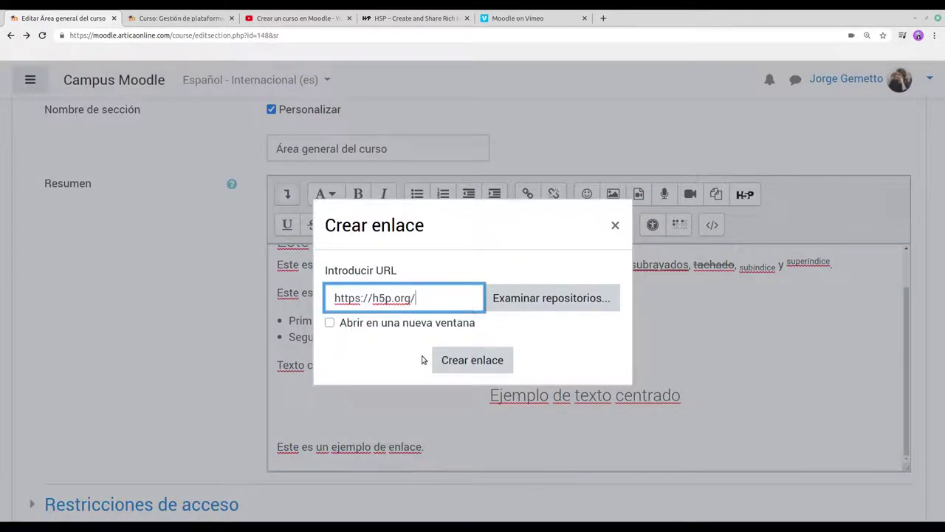
{"action": "left_click", "coordinate": [473, 360]}
Inspect the link settings of the word "enlace" and close them without changing anything
{"action": "scroll", "coordinate": [414, 388], "scroll_direction": "down", "scroll_amount": 2}
{"action": "left_click", "coordinate": [403, 447]}
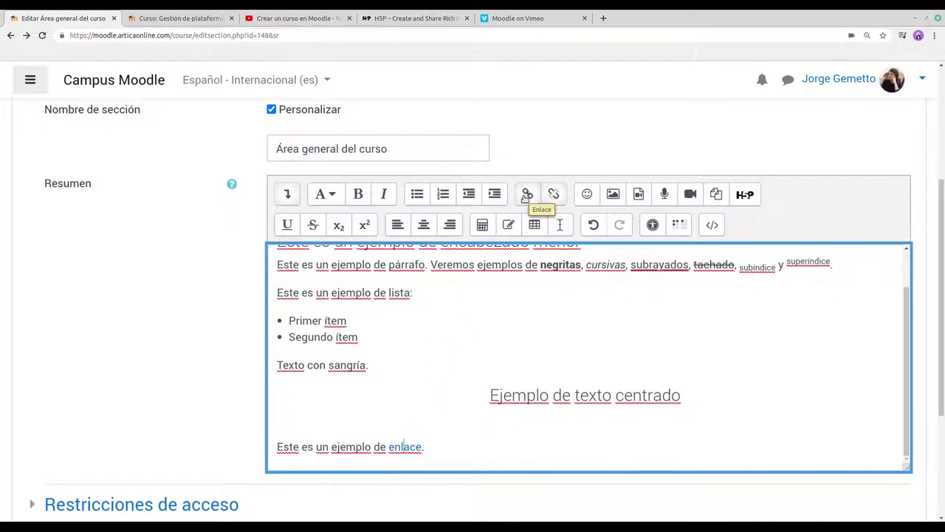
{"action": "left_click", "coordinate": [526, 195]}
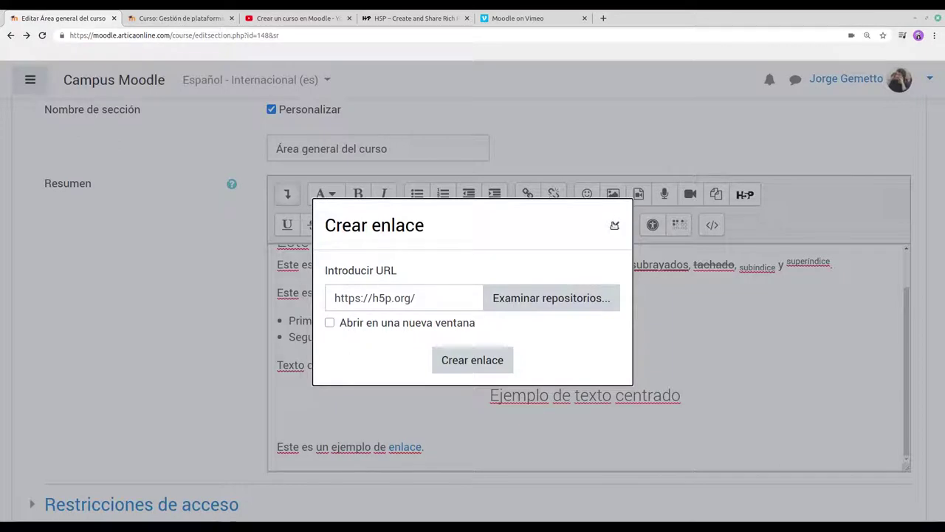
{"action": "left_click", "coordinate": [614, 225]}
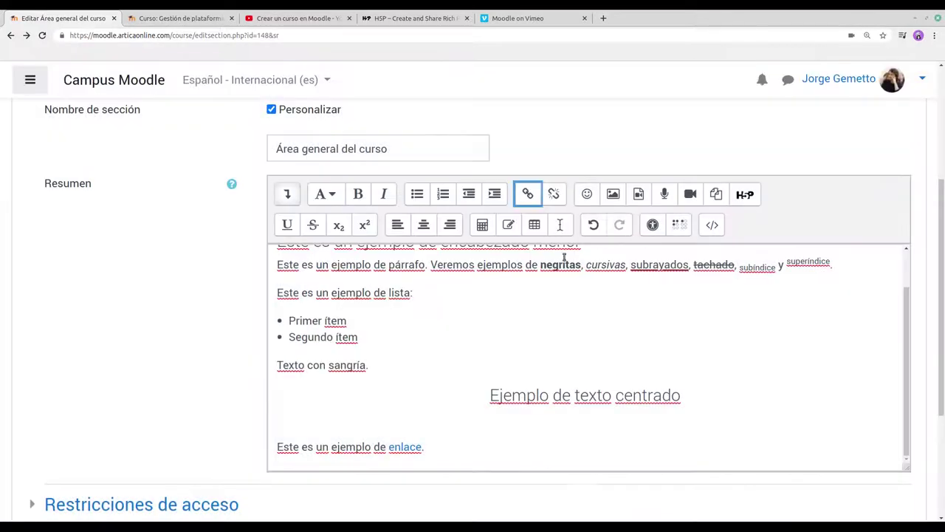
Start a new line below the link sentence and compose the equation 8 \times 8 in the equation editor
{"action": "left_click", "coordinate": [434, 451]}
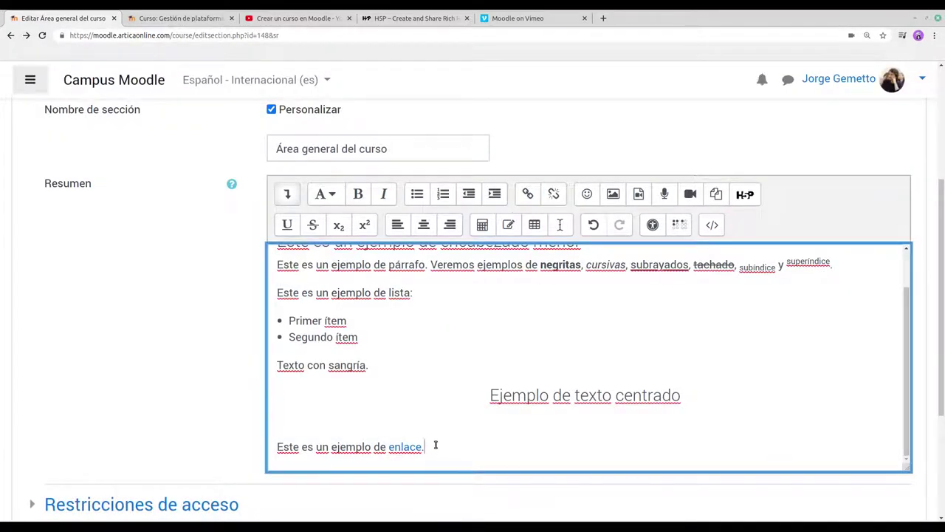
{"action": "scroll", "coordinate": [435, 445], "scroll_direction": "down", "scroll_amount": 1}
{"action": "key", "text": "Return"}
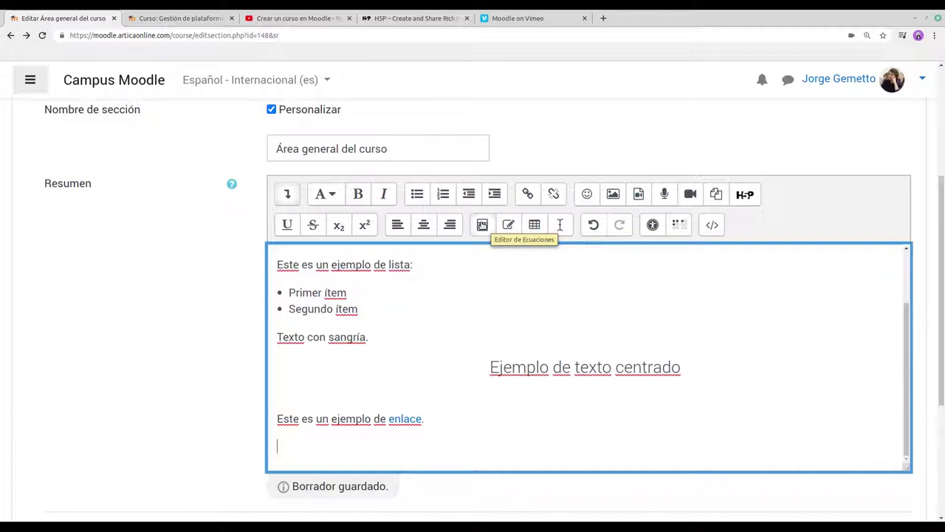
{"action": "left_click", "coordinate": [482, 224]}
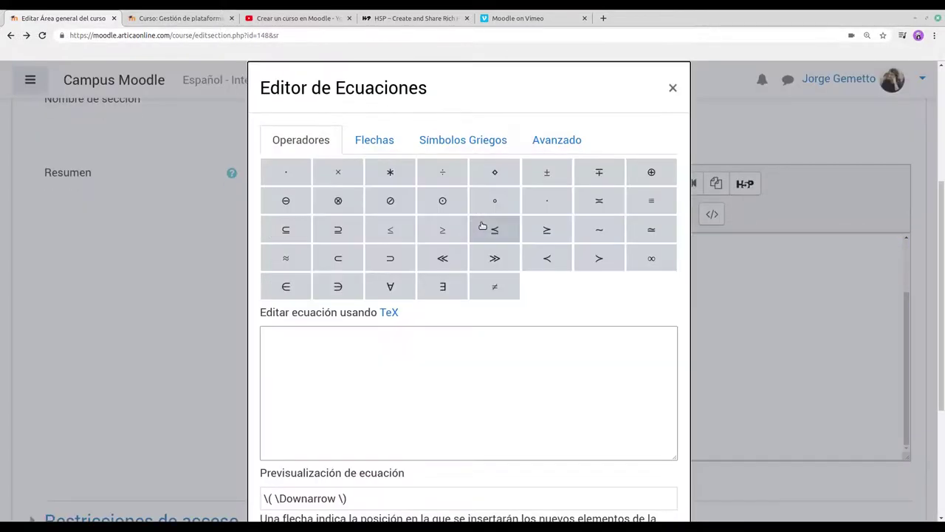
{"action": "scroll", "coordinate": [340, 383], "scroll_direction": "down", "scroll_amount": 1}
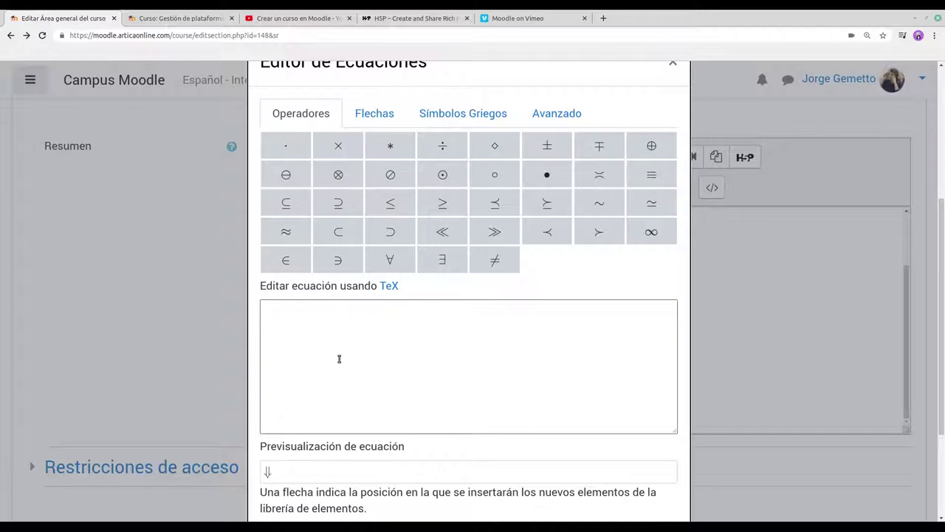
{"action": "left_click", "coordinate": [339, 359]}
{"action": "type", "text": "8"}
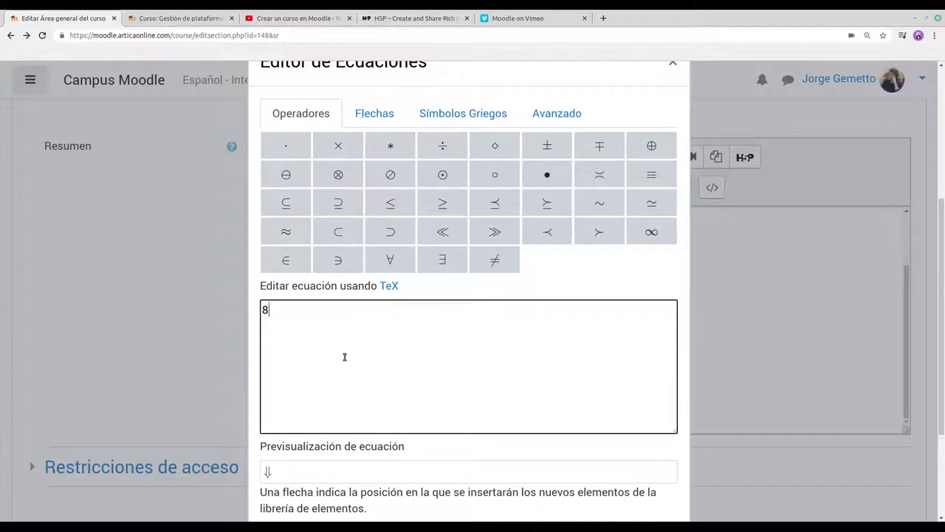
{"action": "left_click", "coordinate": [336, 149]}
{"action": "type", "text": "8"}
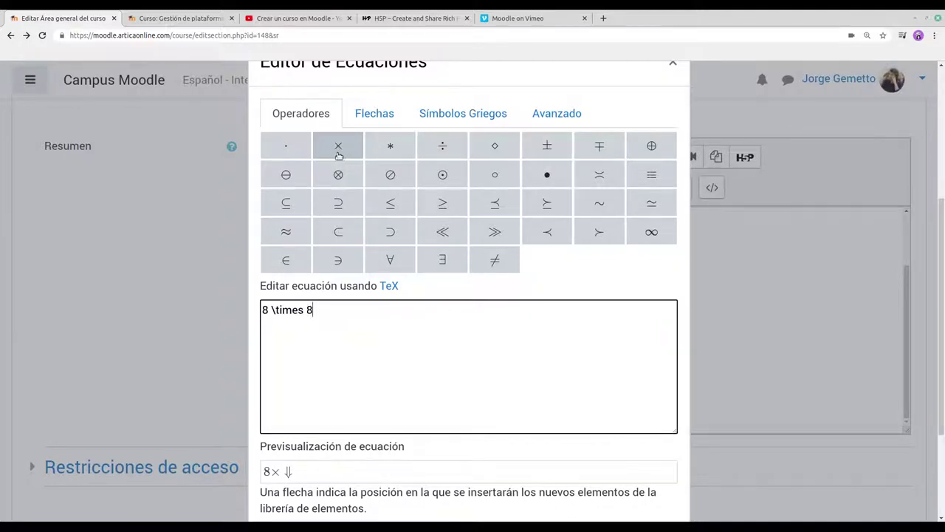
Review the equation editor's arrows, Greek symbols and advanced elements, and return to the operators
{"action": "scroll", "coordinate": [369, 345], "scroll_direction": "down", "scroll_amount": 1}
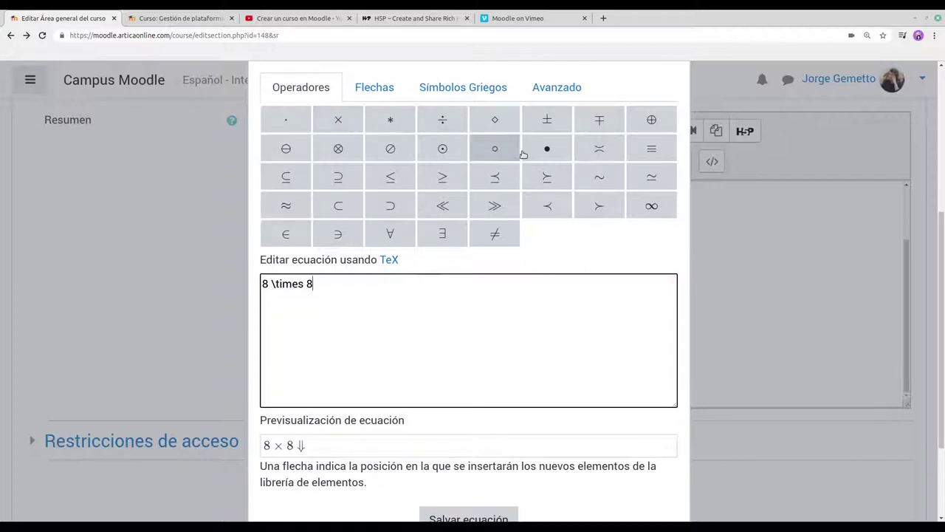
{"action": "left_click", "coordinate": [368, 87]}
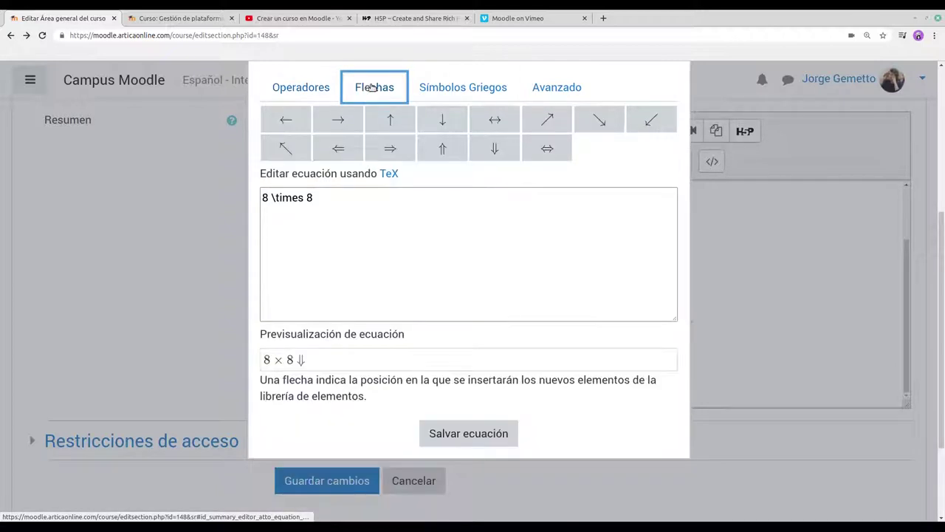
{"action": "left_click", "coordinate": [459, 89]}
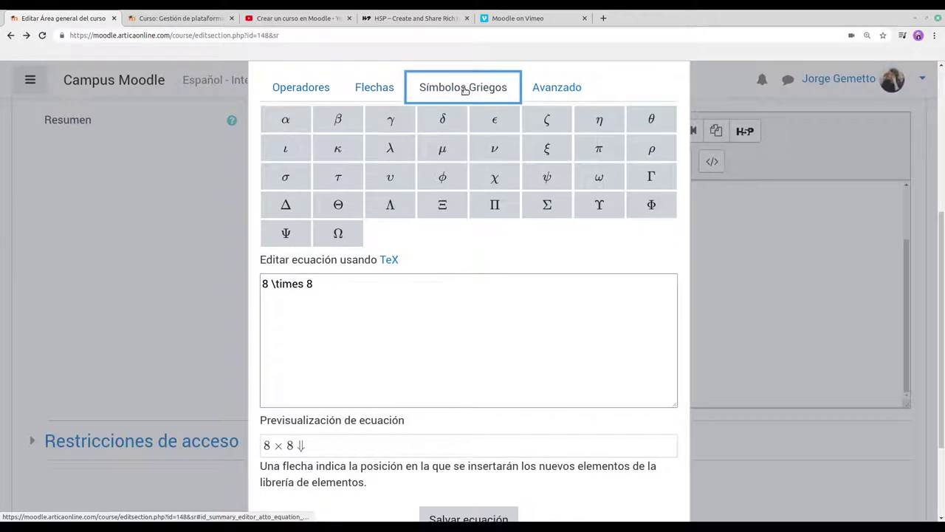
{"action": "left_click", "coordinate": [553, 89]}
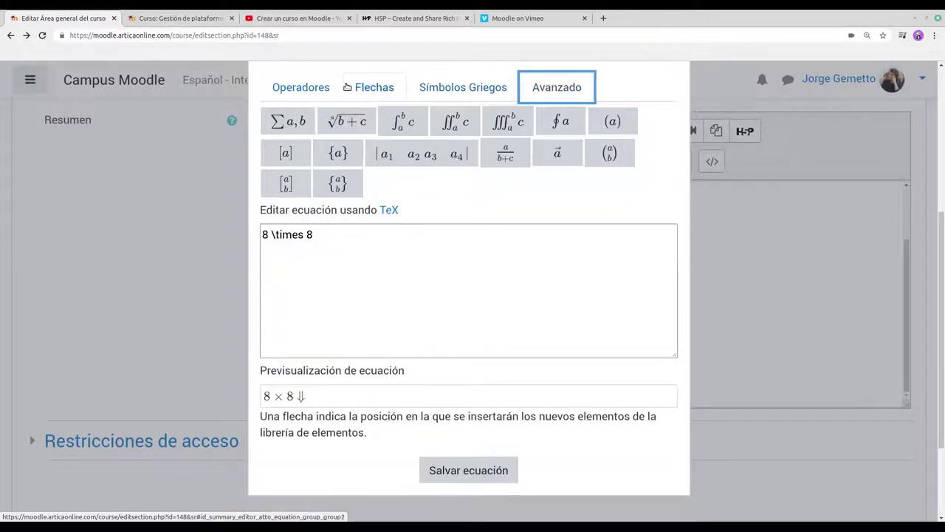
{"action": "left_click", "coordinate": [306, 87]}
Save the 8 \times 8 equation into the summary and look over the inserted code
{"action": "scroll", "coordinate": [254, 190], "scroll_direction": "down", "scroll_amount": 1}
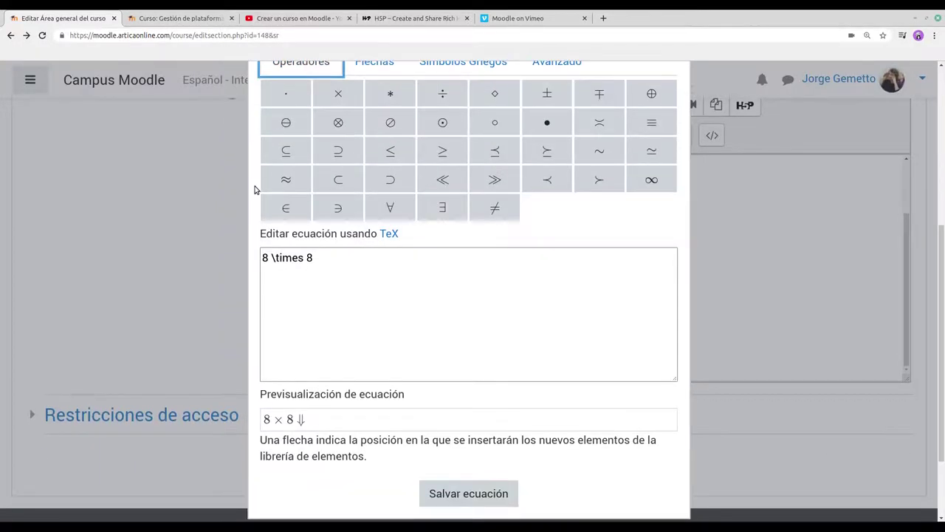
{"action": "scroll", "coordinate": [254, 189], "scroll_direction": "down", "scroll_amount": 1}
{"action": "scroll", "coordinate": [253, 192], "scroll_direction": "down", "scroll_amount": 1}
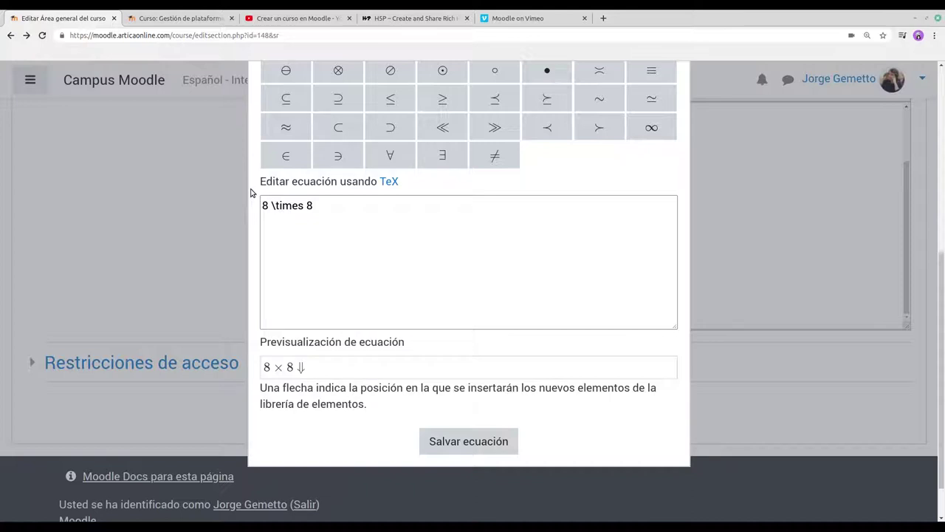
{"action": "left_click", "coordinate": [477, 442]}
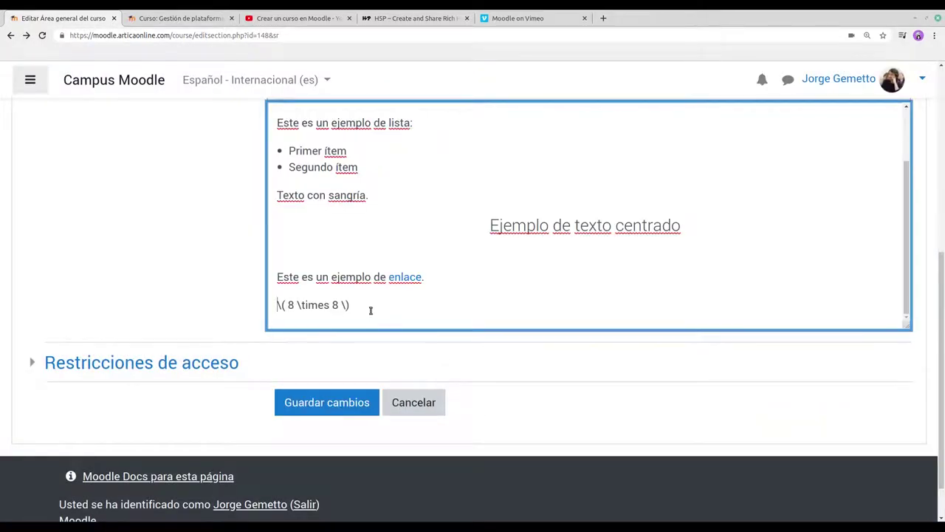
{"action": "scroll", "coordinate": [391, 303], "scroll_direction": "up", "scroll_amount": 1}
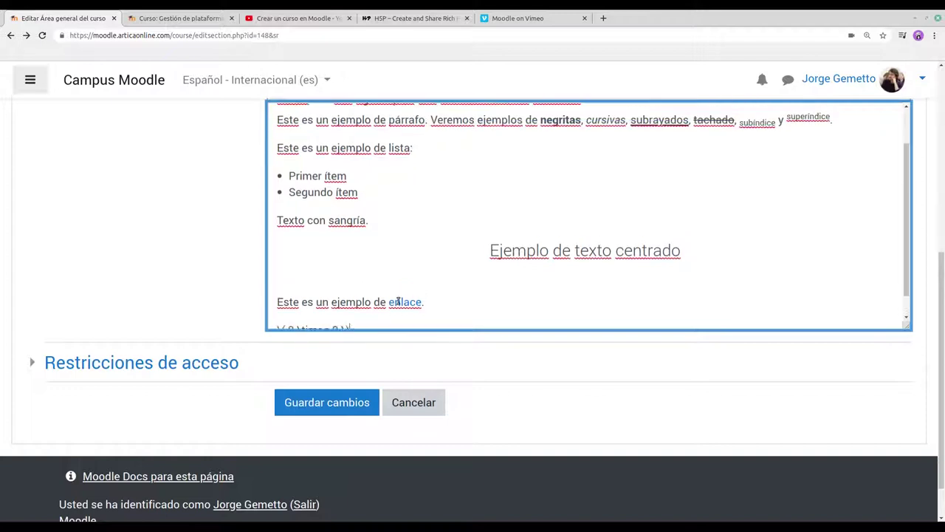
{"action": "scroll", "coordinate": [398, 300], "scroll_direction": "down", "scroll_amount": 1}
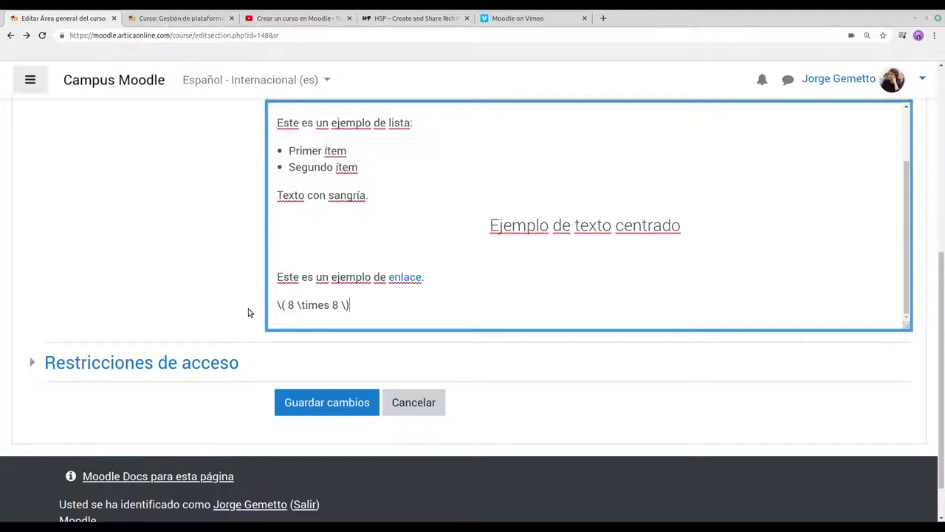
Start a new line below the 8 \times 8 equation in the summary
{"action": "scroll", "coordinate": [248, 312], "scroll_direction": "up", "scroll_amount": 1}
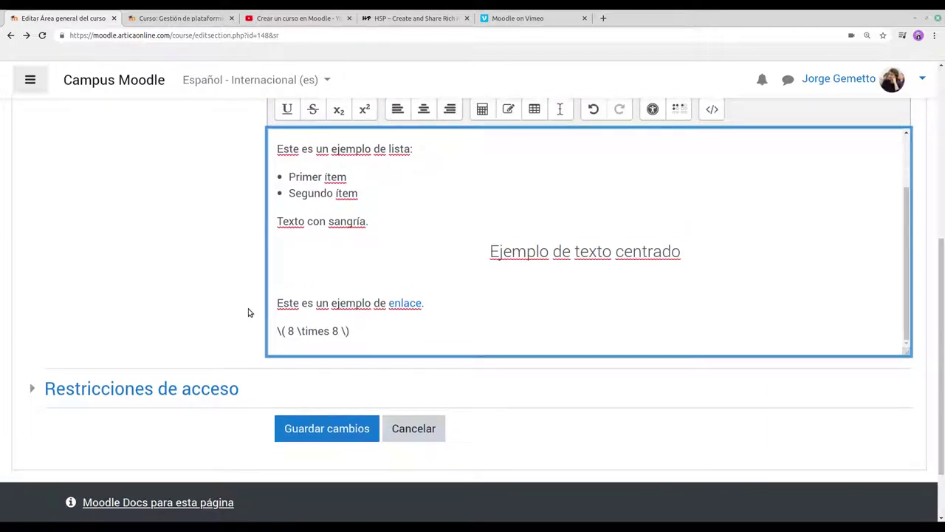
{"action": "key", "text": "Return"}
{"action": "scroll", "coordinate": [247, 309], "scroll_direction": "up", "scroll_amount": 1}
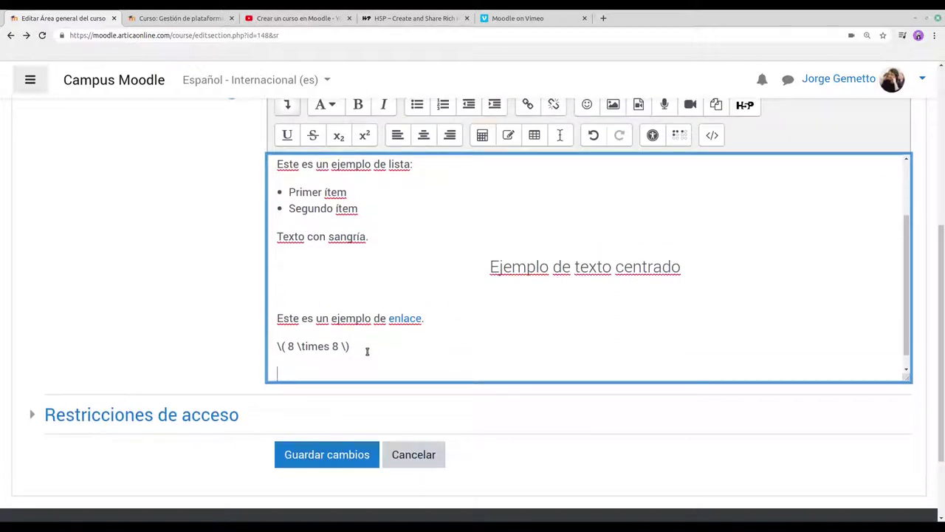
Look through the special characters available for insertion and close the list without inserting any
{"action": "left_click", "coordinate": [510, 136]}
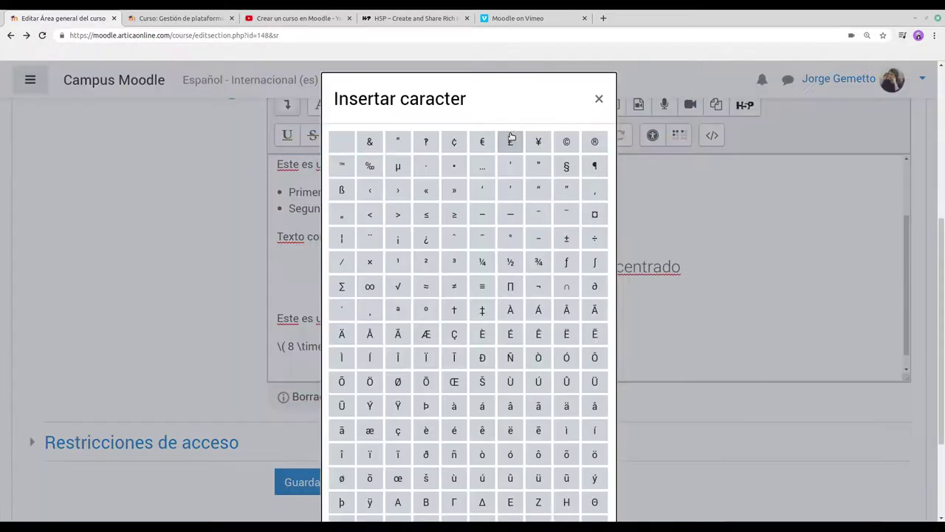
{"action": "scroll", "coordinate": [446, 285], "scroll_direction": "down", "scroll_amount": 2}
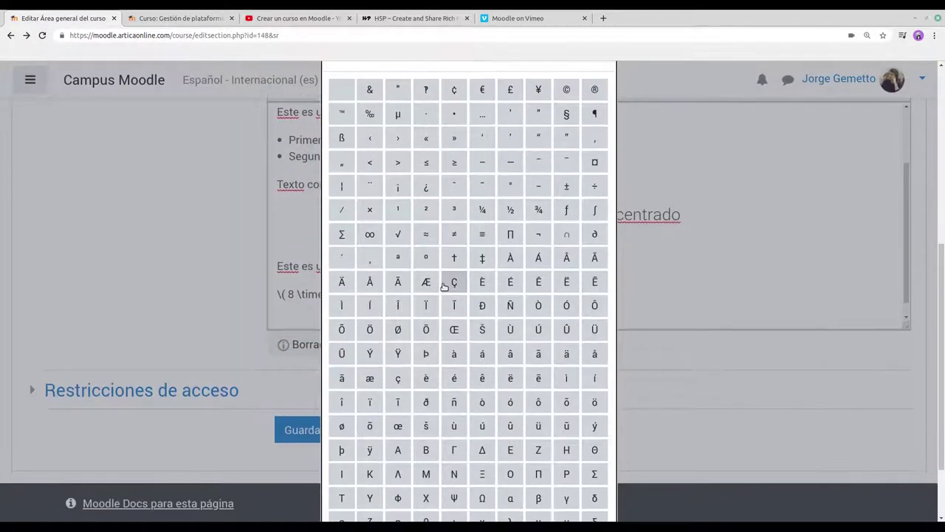
{"action": "scroll", "coordinate": [443, 286], "scroll_direction": "down", "scroll_amount": 2}
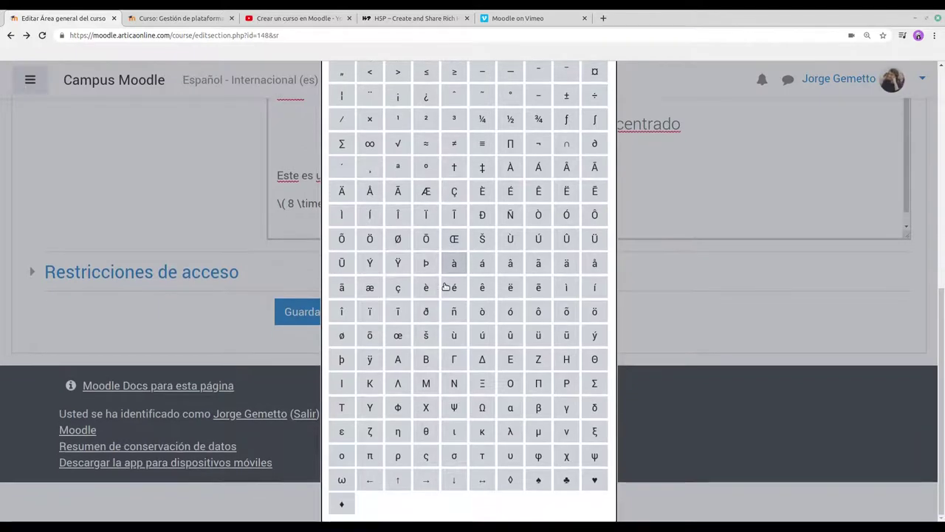
{"action": "scroll", "coordinate": [439, 302], "scroll_direction": "up", "scroll_amount": 1}
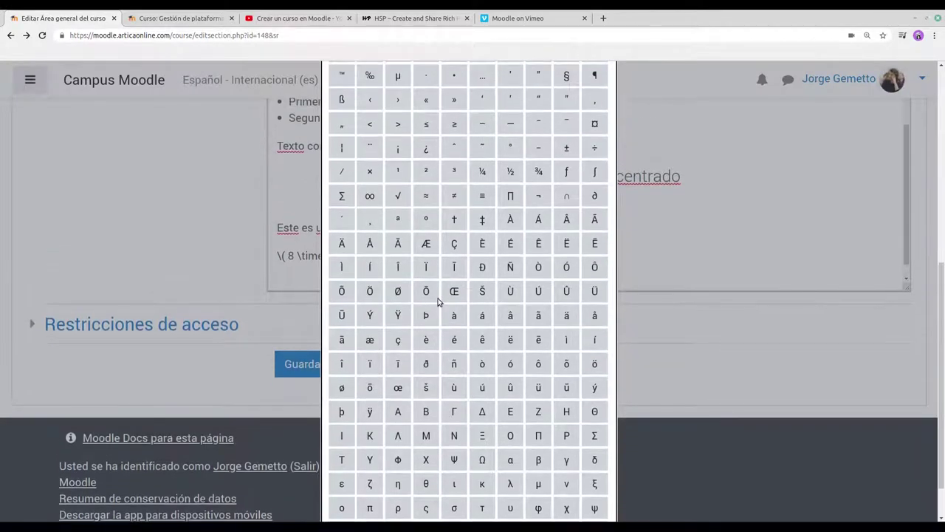
{"action": "scroll", "coordinate": [439, 302], "scroll_direction": "up", "scroll_amount": 2}
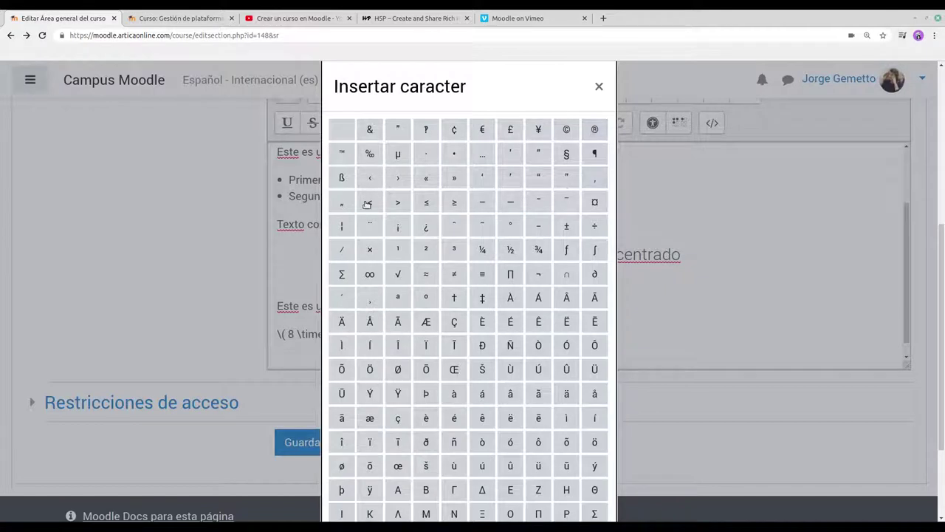
{"action": "left_click", "coordinate": [599, 87]}
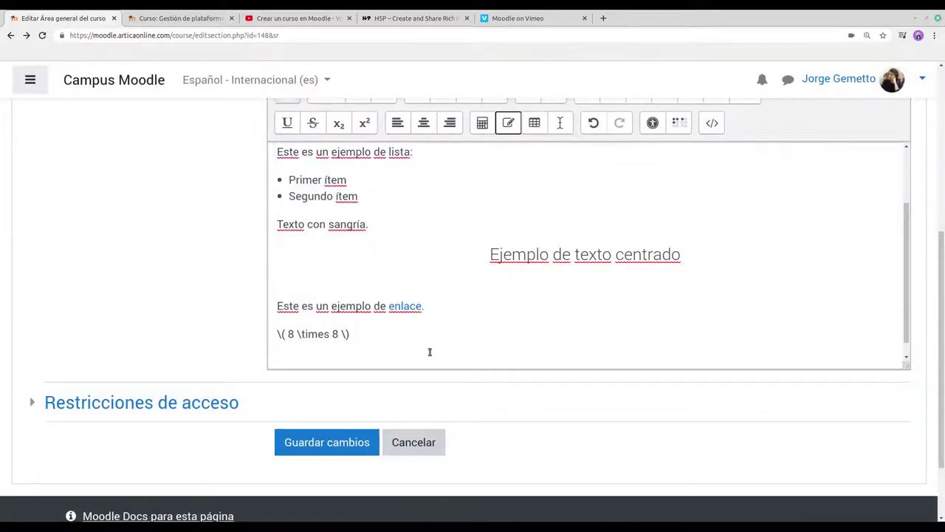
Create a table below the equation captioned "Título de tabla", with headers on columns, 3 rows and 3 columns
{"action": "scroll", "coordinate": [457, 321], "scroll_direction": "up", "scroll_amount": 1}
{"action": "scroll", "coordinate": [461, 312], "scroll_direction": "down", "scroll_amount": 1}
{"action": "scroll", "coordinate": [238, 220], "scroll_direction": "up", "scroll_amount": 1}
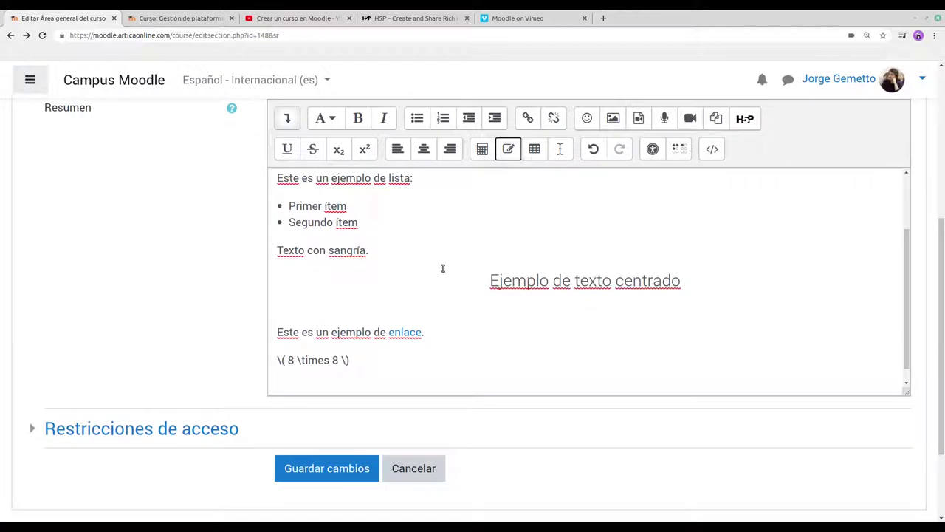
{"action": "scroll", "coordinate": [387, 292], "scroll_direction": "down", "scroll_amount": 1}
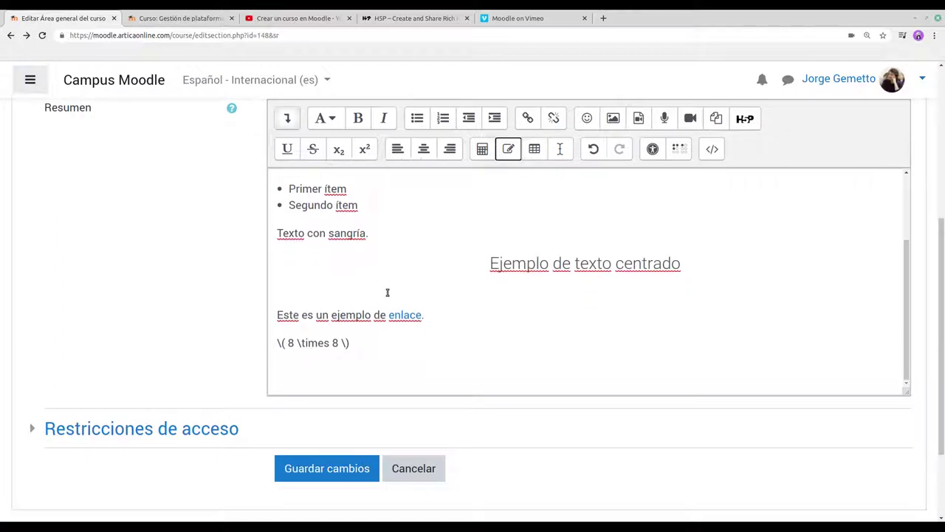
{"action": "left_click", "coordinate": [534, 149]}
{"action": "left_click", "coordinate": [469, 217]}
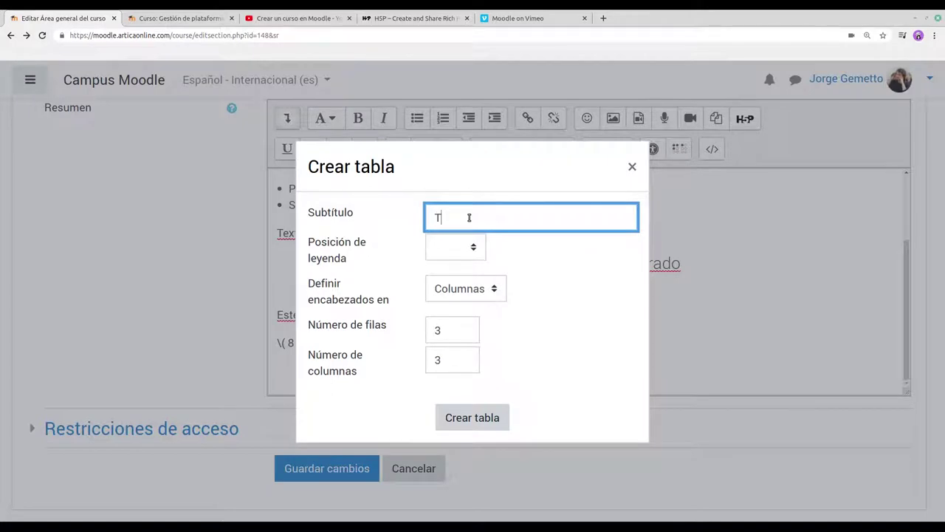
{"action": "type", "text": "Título de tabla"}
{"action": "left_click", "coordinate": [495, 292]}
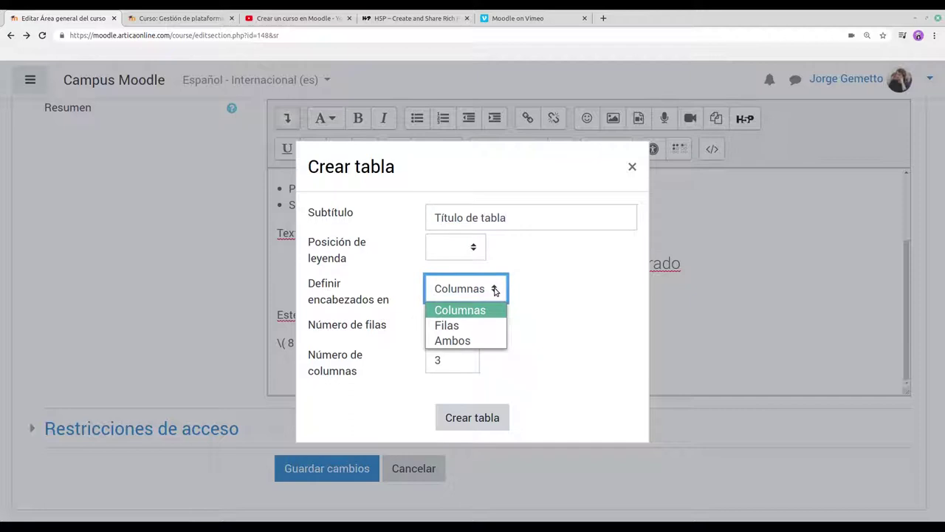
{"action": "left_click", "coordinate": [495, 291]}
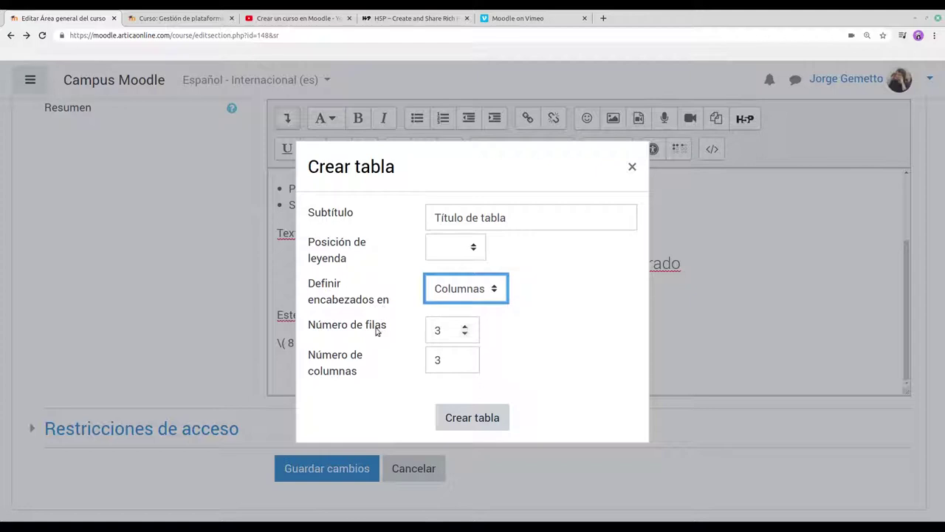
{"action": "left_click", "coordinate": [465, 420]}
Fill the table's header row with "Columna 1", "Columna 2" and "Columna 3"
{"action": "scroll", "coordinate": [359, 296], "scroll_direction": "down", "scroll_amount": 3}
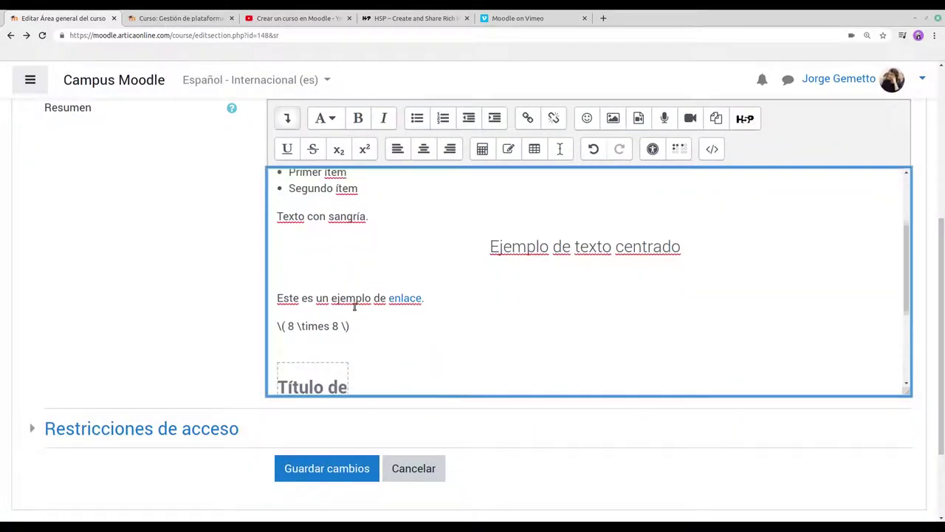
{"action": "scroll", "coordinate": [358, 293], "scroll_direction": "down", "scroll_amount": 2}
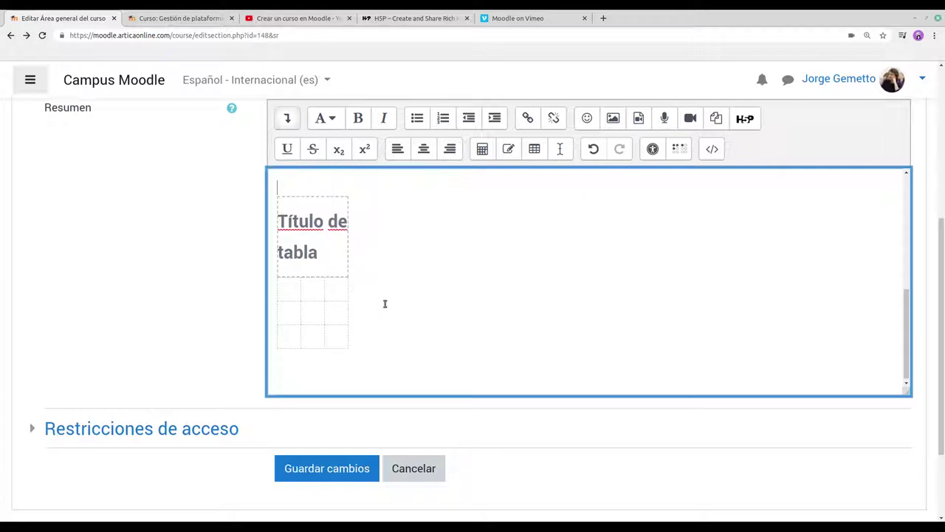
{"action": "left_click", "coordinate": [291, 292]}
{"action": "type", "text": "Columna"}
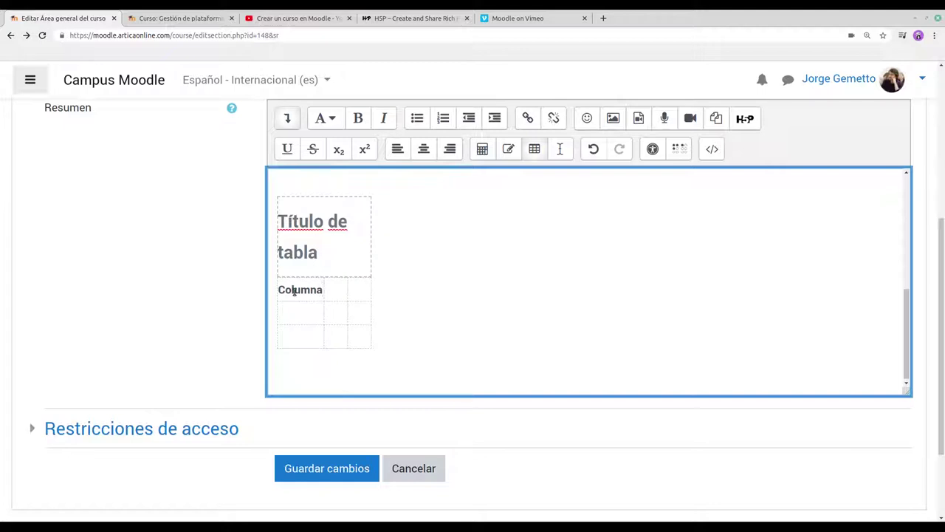
{"action": "type", "text": " 1 "}
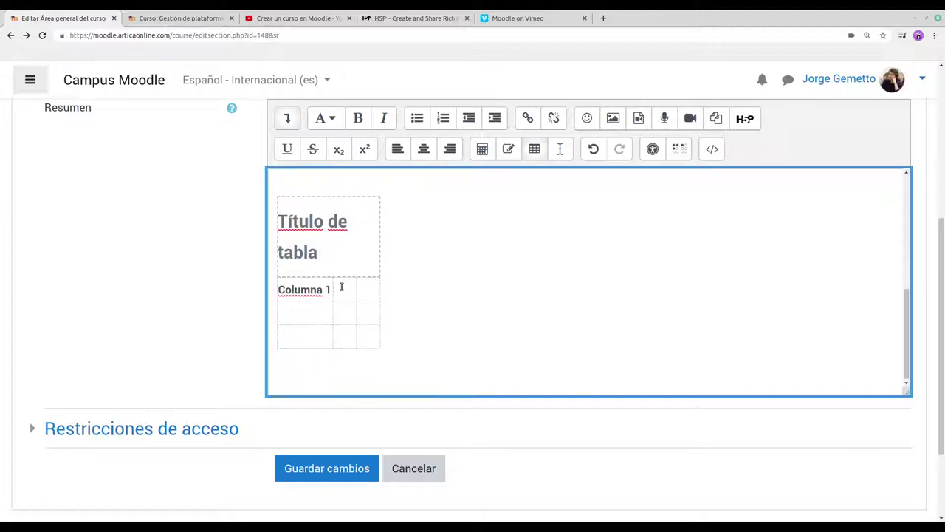
{"action": "type", "text": "Columna 2"}
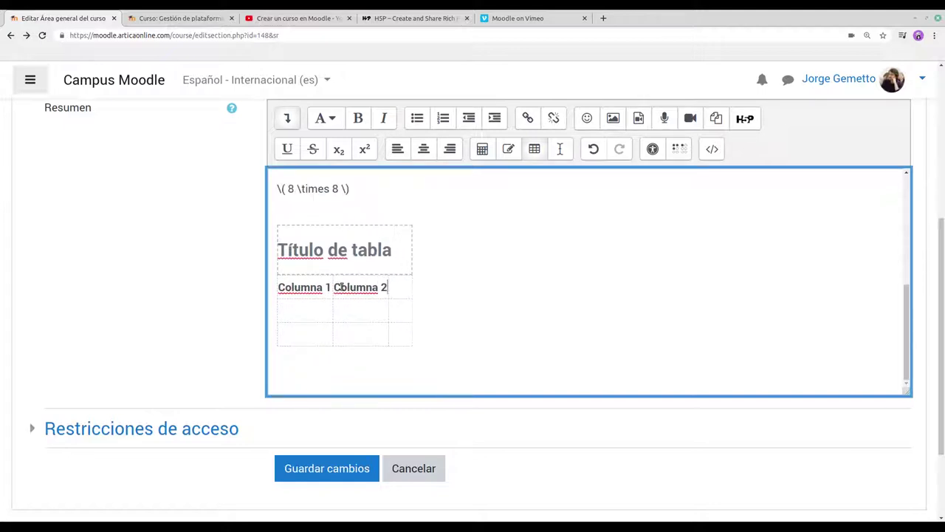
{"action": "left_click", "coordinate": [399, 281]}
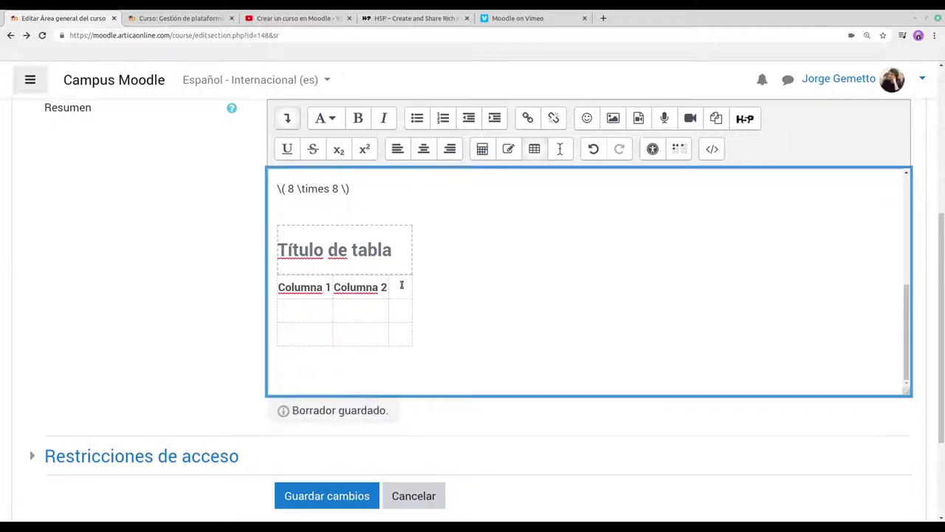
{"action": "type", "text": "Columna 3"}
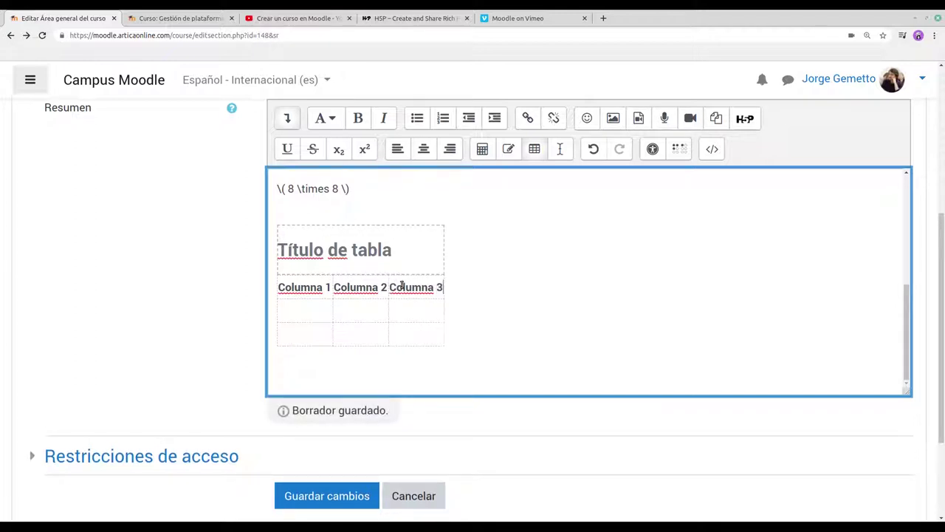
Enter "Contenido 1" in the first cell under Columna 1 and place the cursor on the line below the table
{"action": "left_click", "coordinate": [290, 315]}
{"action": "type", "text": "Contenido"}
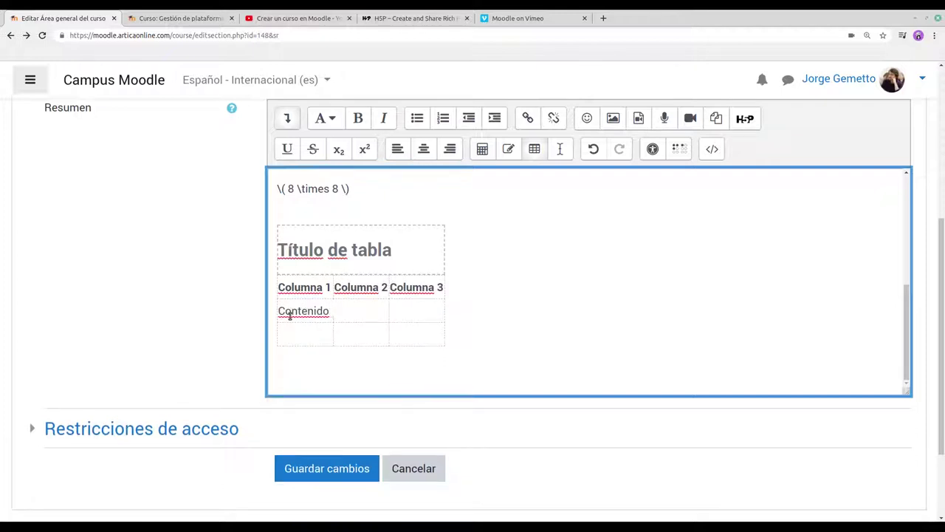
{"action": "type", "text": " 1"}
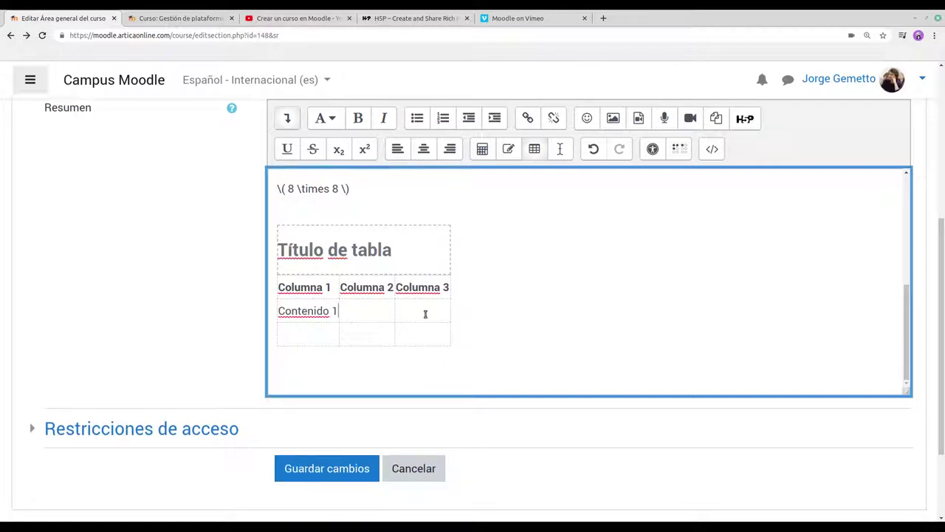
{"action": "scroll", "coordinate": [489, 293], "scroll_direction": "up", "scroll_amount": 2}
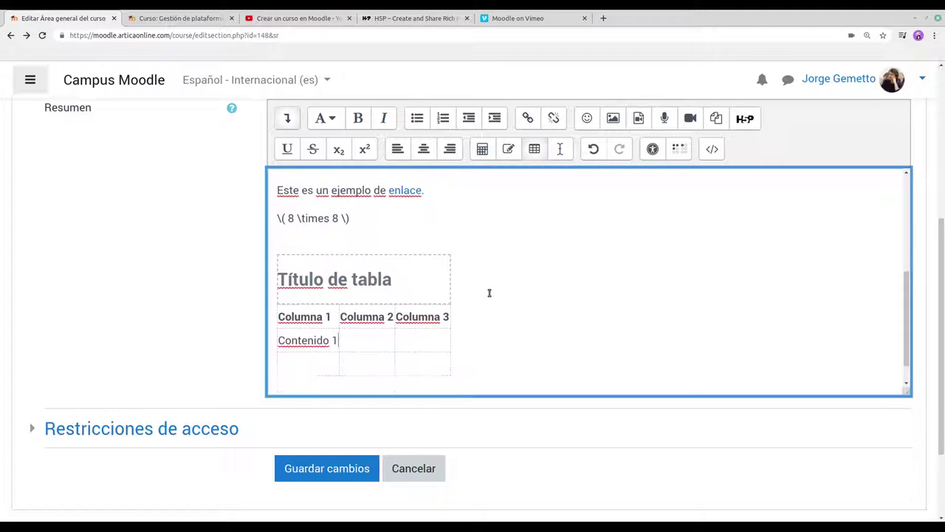
{"action": "scroll", "coordinate": [489, 293], "scroll_direction": "down", "scroll_amount": 2}
{"action": "left_click", "coordinate": [315, 365]}
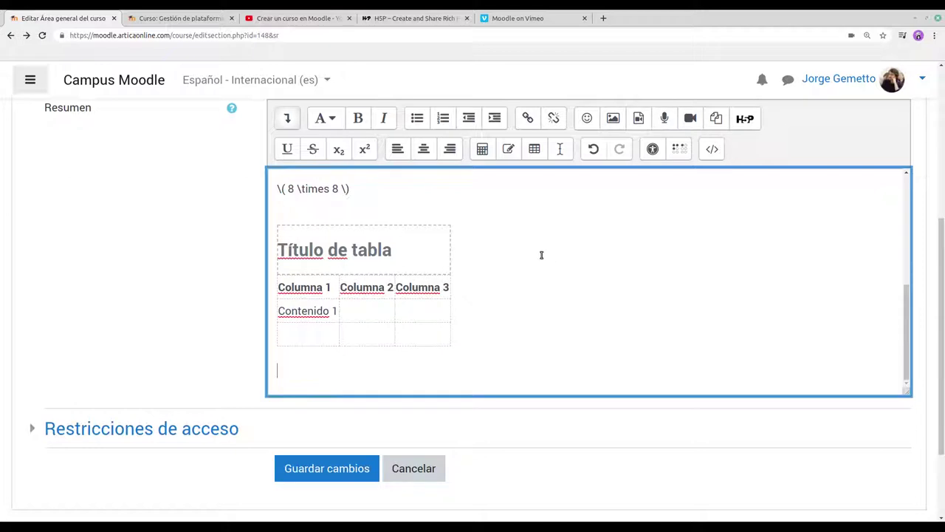
Clear the formatting of the whole sample paragraph containing the bold, italic, underlined, struck-through, subscript and superscript words
{"action": "scroll", "coordinate": [533, 260], "scroll_direction": "up", "scroll_amount": 1}
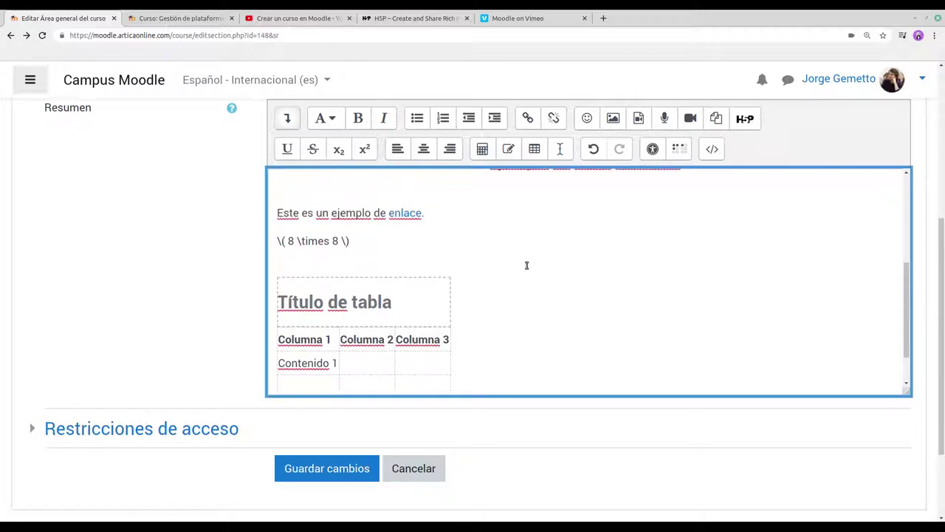
{"action": "scroll", "coordinate": [526, 265], "scroll_direction": "down", "scroll_amount": 1}
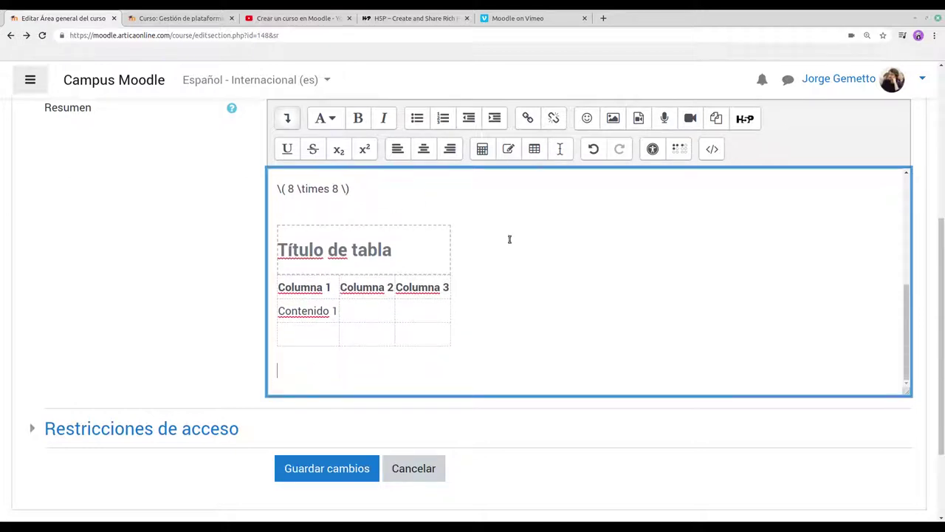
{"action": "scroll", "coordinate": [489, 302], "scroll_direction": "up", "scroll_amount": 2}
{"action": "scroll", "coordinate": [480, 304], "scroll_direction": "up", "scroll_amount": 2}
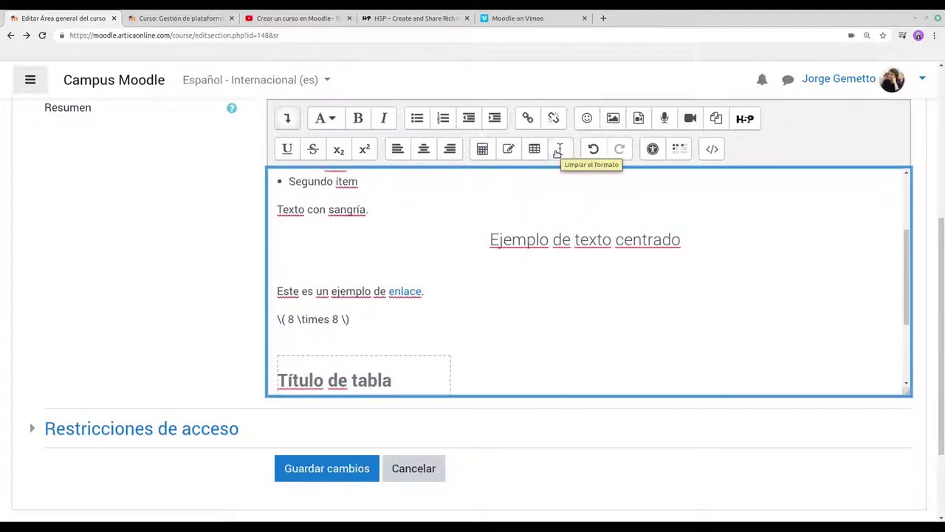
{"action": "scroll", "coordinate": [557, 151], "scroll_direction": "up", "scroll_amount": 1}
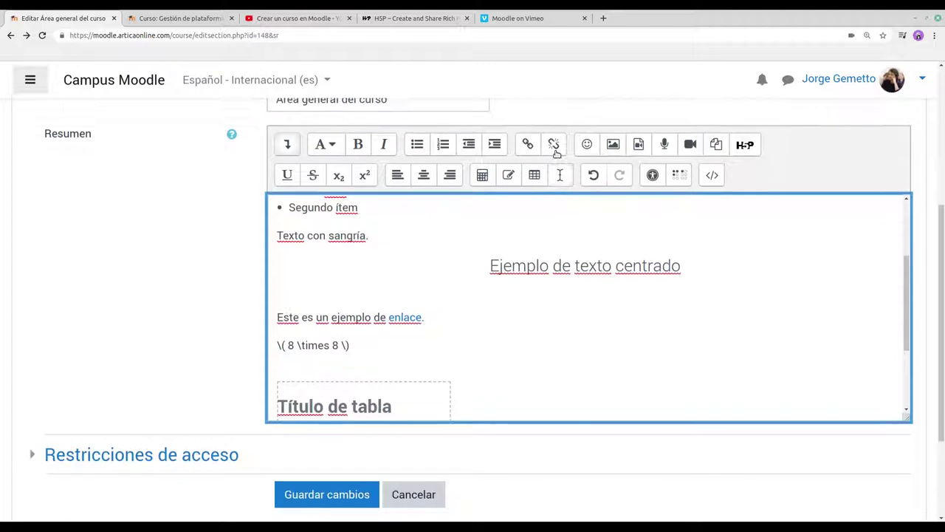
{"action": "scroll", "coordinate": [334, 289], "scroll_direction": "up", "scroll_amount": 3}
{"action": "scroll", "coordinate": [334, 289], "scroll_direction": "up", "scroll_amount": 1}
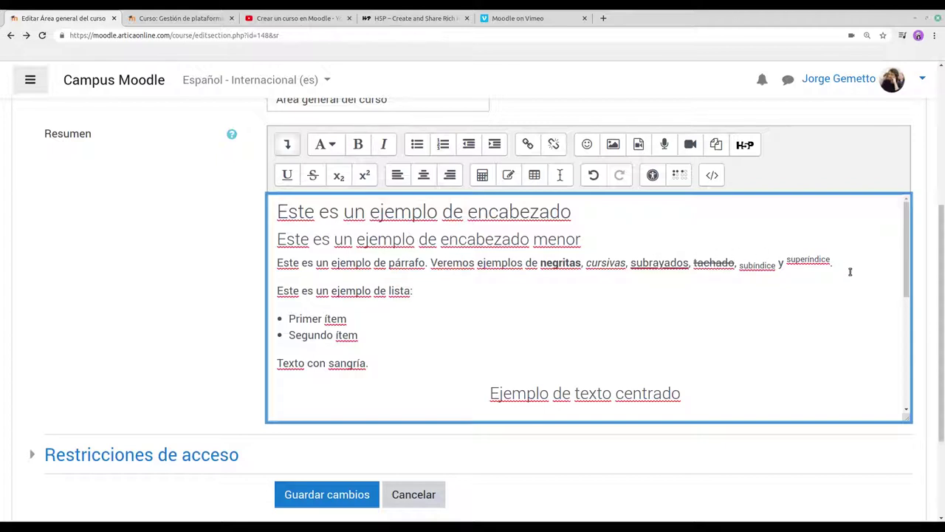
{"action": "left_click_drag", "start_coordinate": [862, 267], "coordinate": [279, 264]}
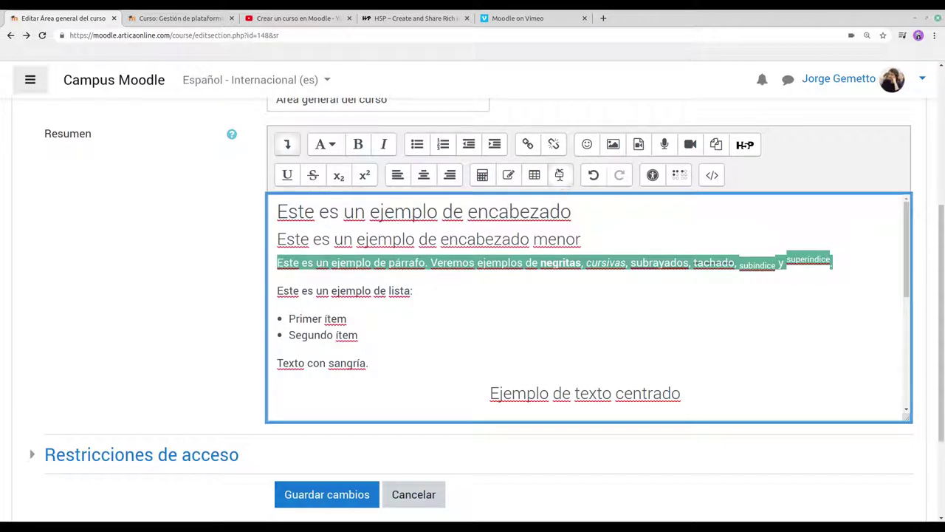
{"action": "left_click", "coordinate": [560, 177]}
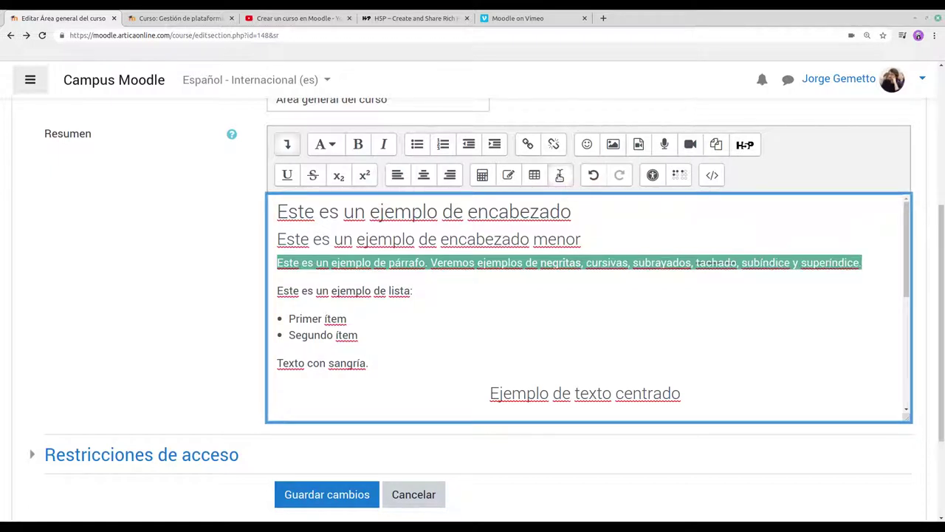
{"action": "left_click", "coordinate": [599, 263]}
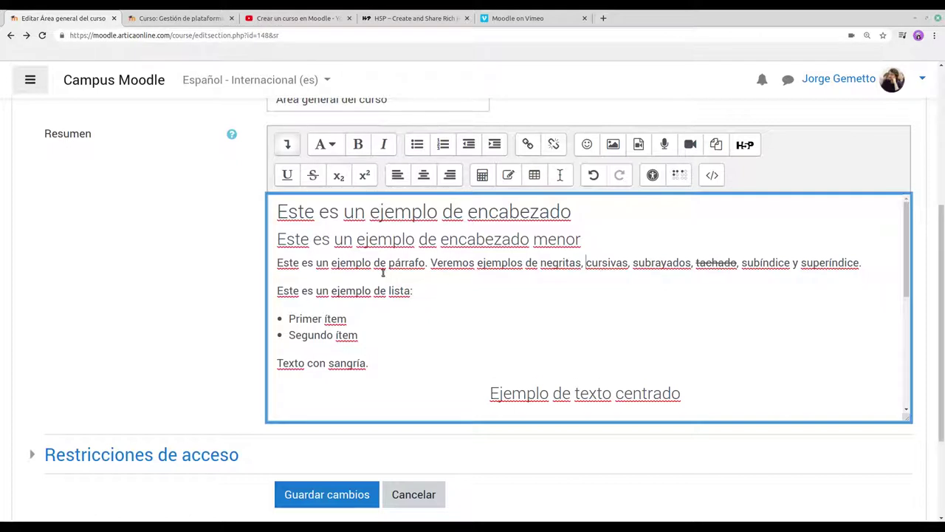
Return the cursor to the empty line below the table at the end of the summary
{"action": "scroll", "coordinate": [382, 273], "scroll_direction": "down", "scroll_amount": 1}
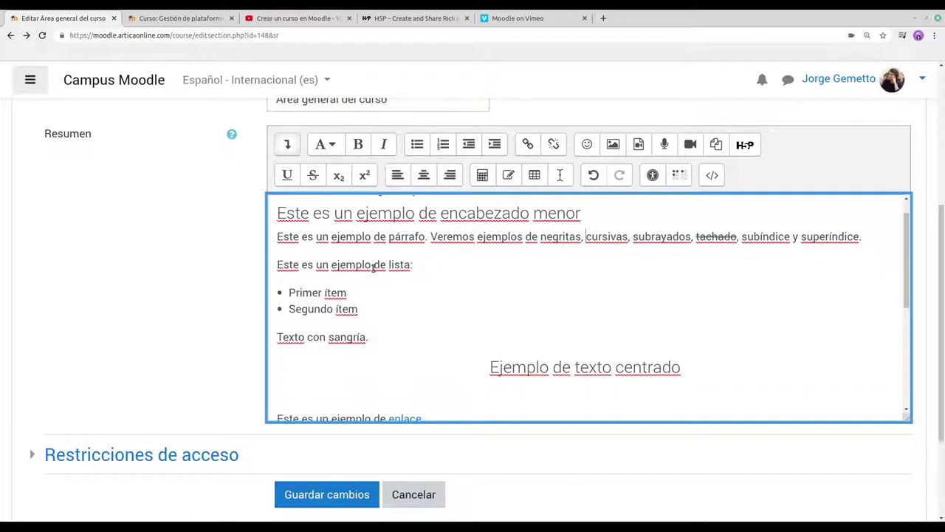
{"action": "scroll", "coordinate": [373, 267], "scroll_direction": "down", "scroll_amount": 4}
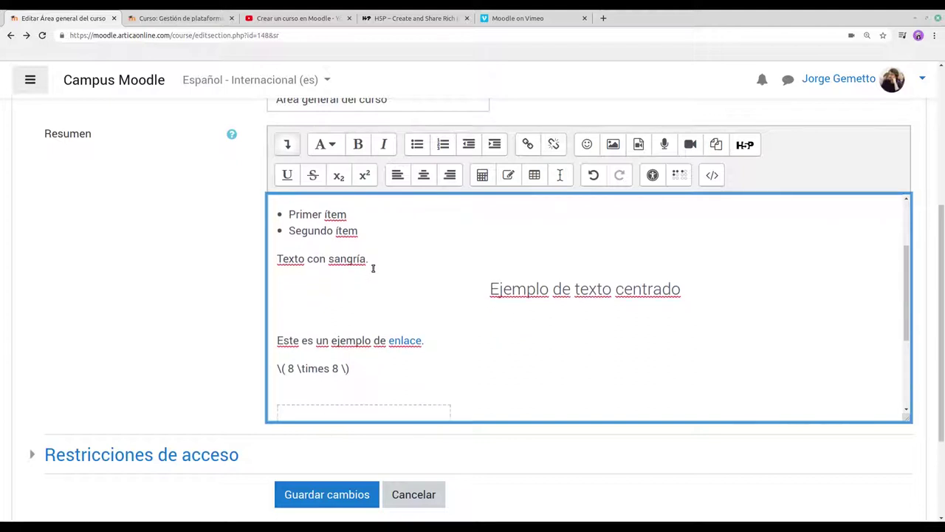
{"action": "scroll", "coordinate": [373, 267], "scroll_direction": "down", "scroll_amount": 5}
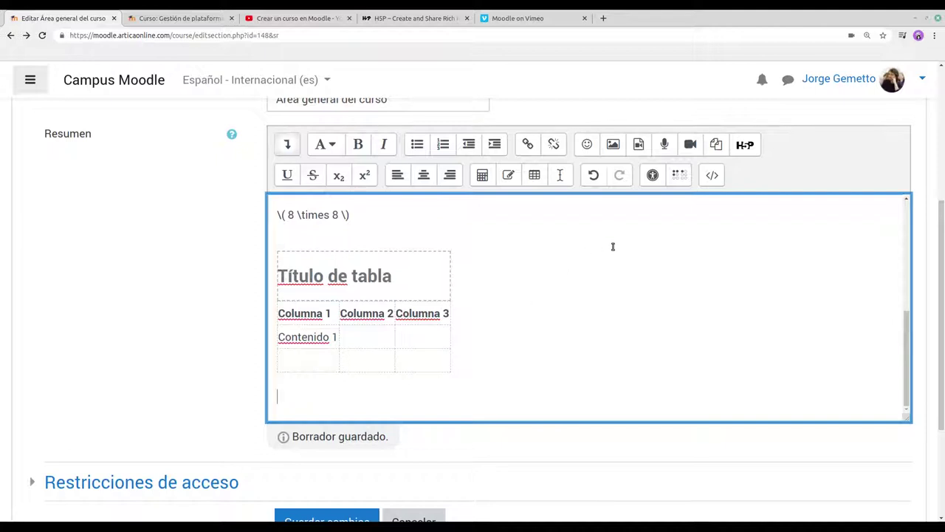
Insert the grinning face emoji below the table and start a new line under it
{"action": "left_click", "coordinate": [587, 145]}
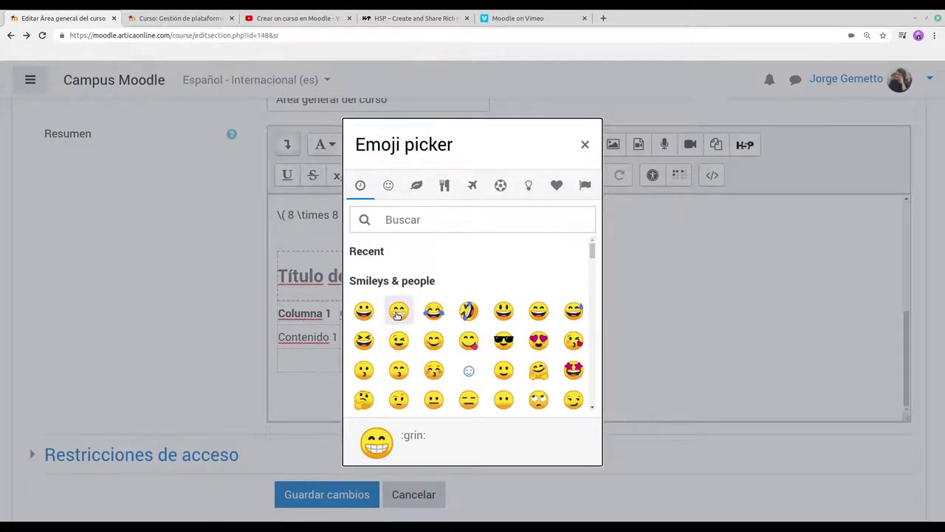
{"action": "left_click", "coordinate": [364, 311]}
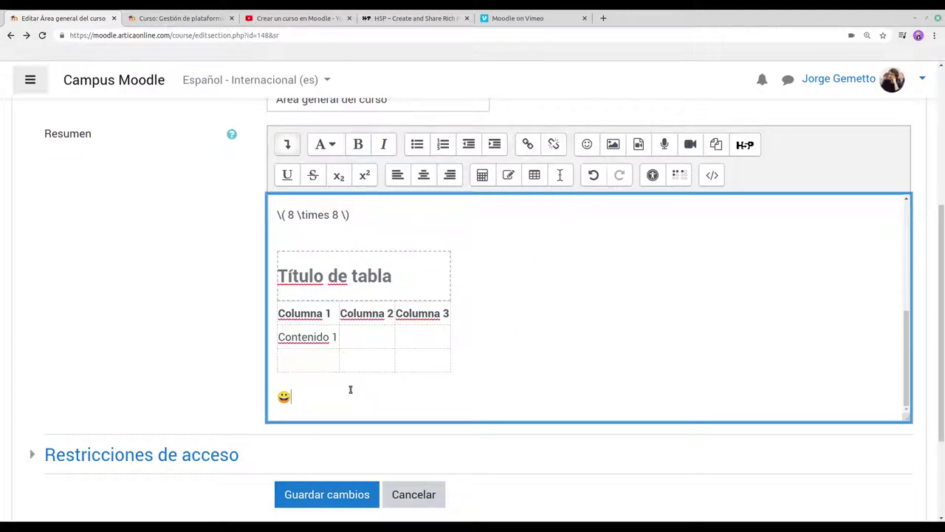
{"action": "scroll", "coordinate": [381, 396], "scroll_direction": "down", "scroll_amount": 1}
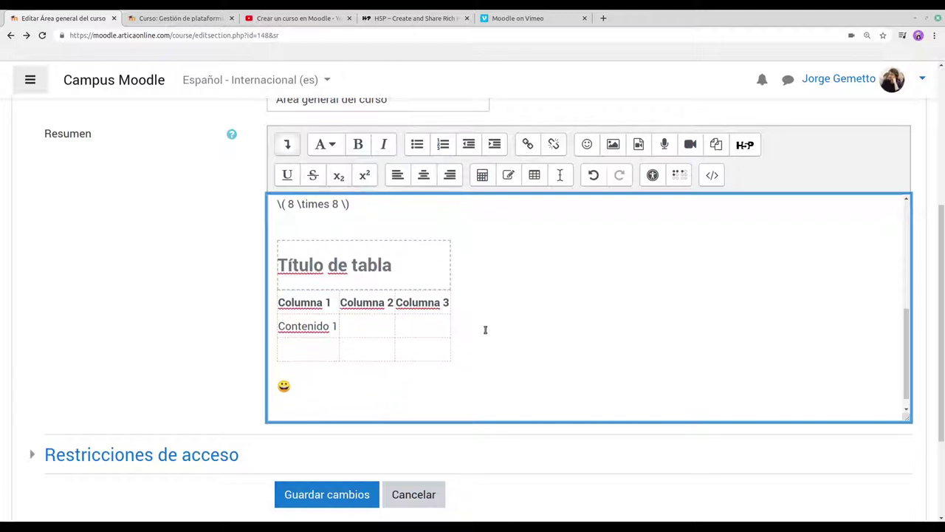
{"action": "scroll", "coordinate": [432, 337], "scroll_direction": "down", "scroll_amount": 1}
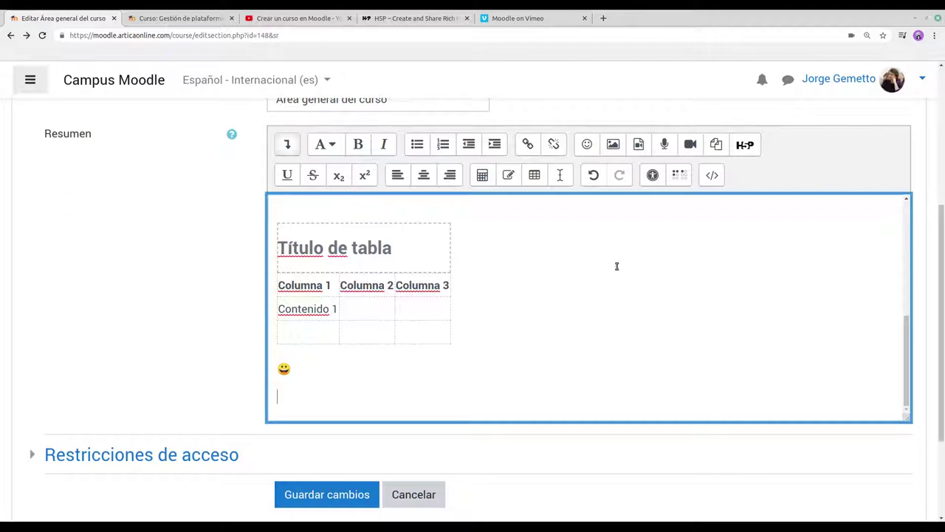
Upload cabezal-wide-curso-gestion-moodle.png from the Escritorio folder as the image to insert below the emoji
{"action": "left_click", "coordinate": [613, 145]}
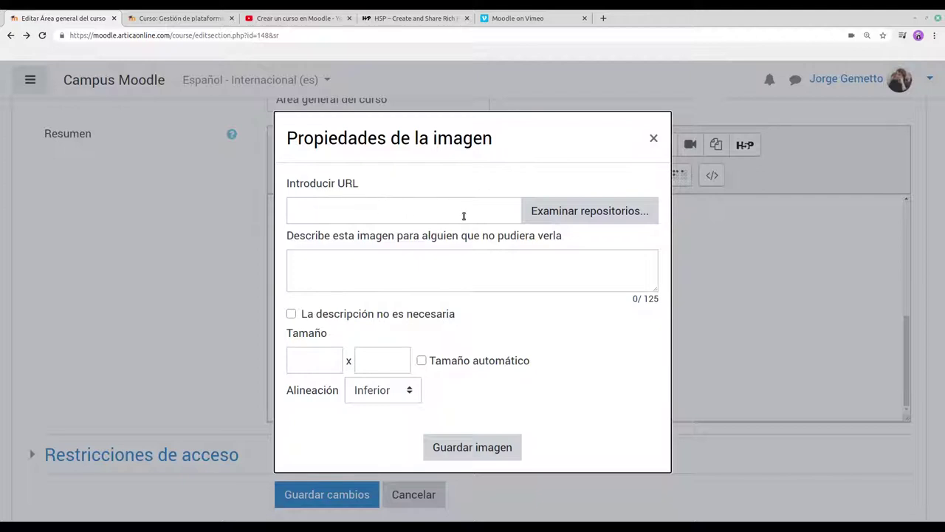
{"action": "left_click", "coordinate": [587, 212]}
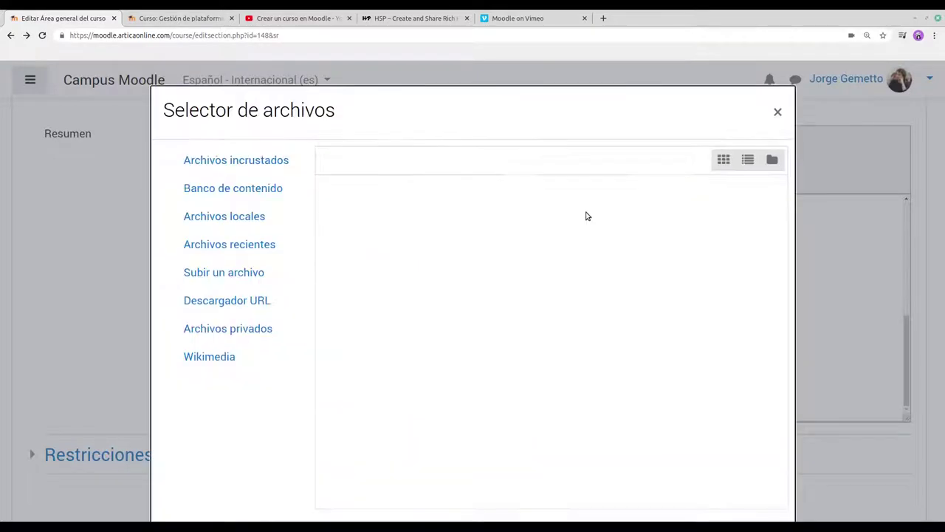
{"action": "left_click", "coordinate": [210, 275]}
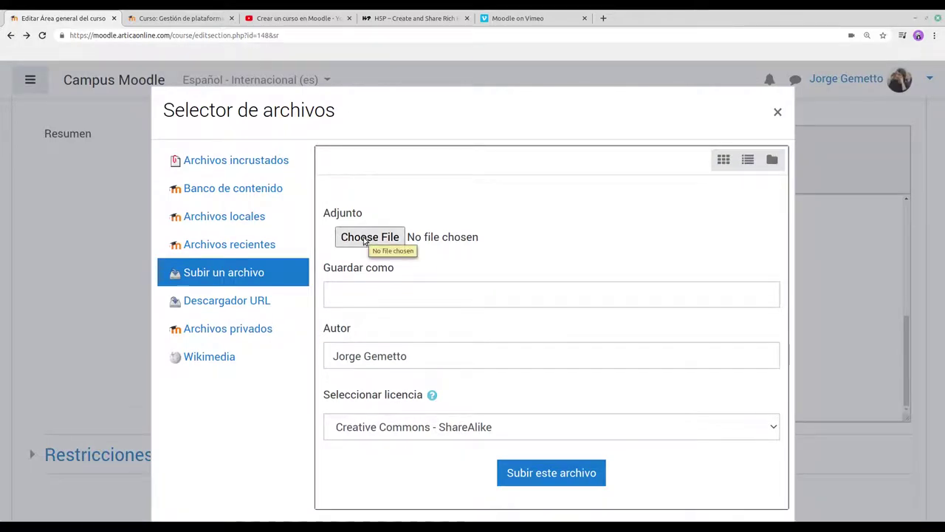
{"action": "left_click", "coordinate": [365, 240]}
{"action": "left_click", "coordinate": [234, 103]}
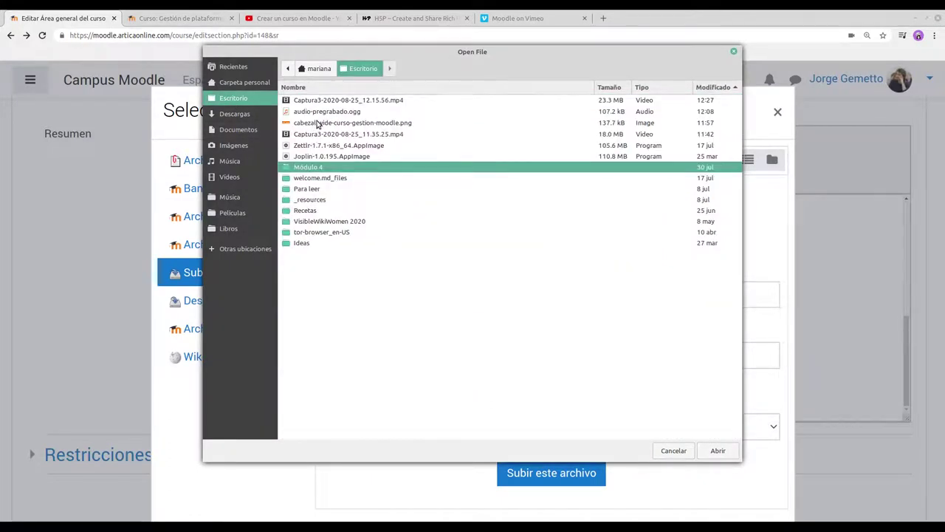
{"action": "left_click", "coordinate": [316, 124]}
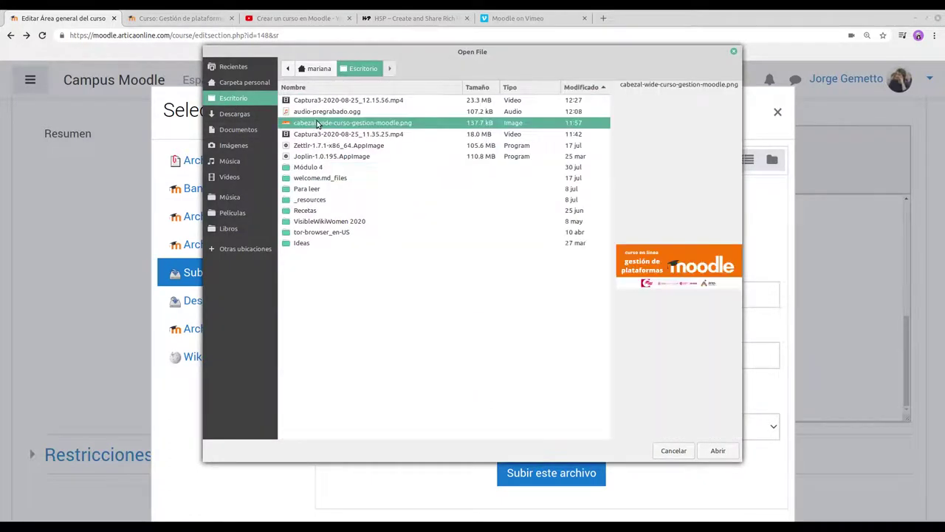
{"action": "left_click", "coordinate": [717, 452]}
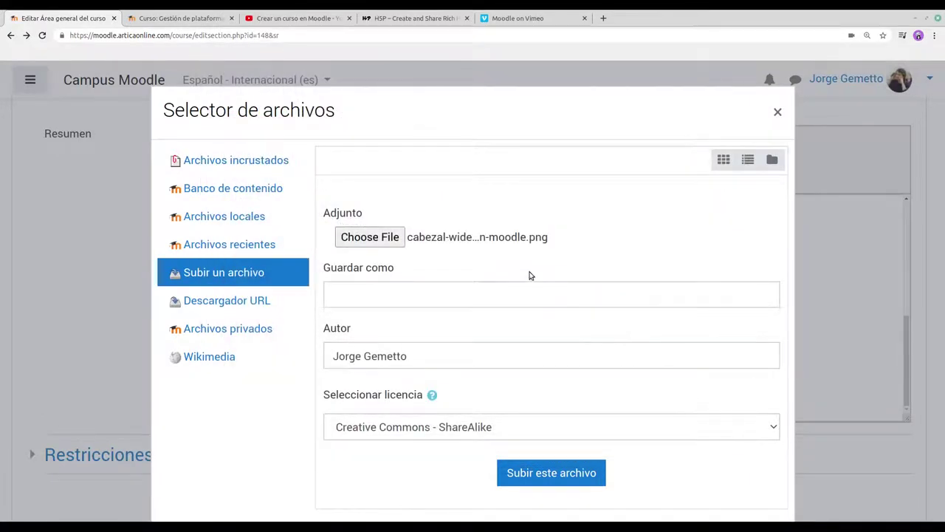
{"action": "left_click", "coordinate": [568, 476]}
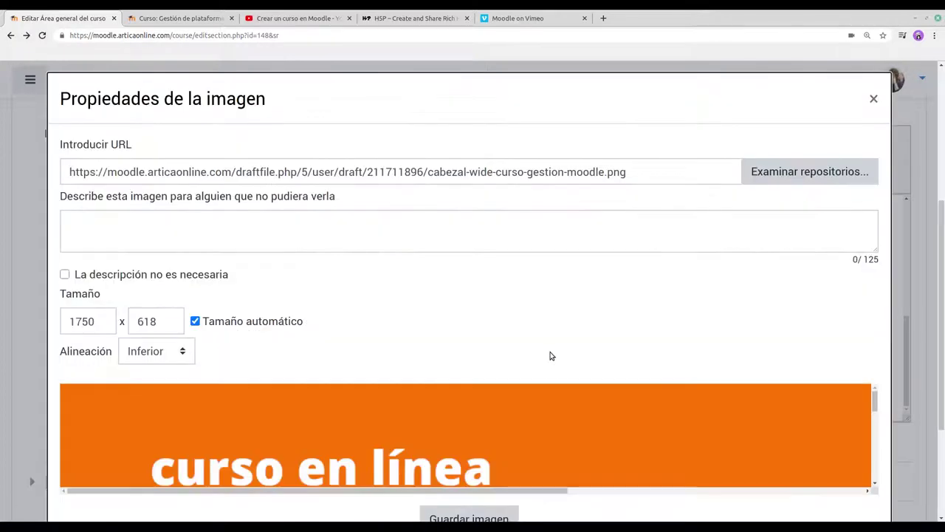
Describe the image as "Cabezal del curso en línea de Moodle"
{"action": "left_click", "coordinate": [89, 222]}
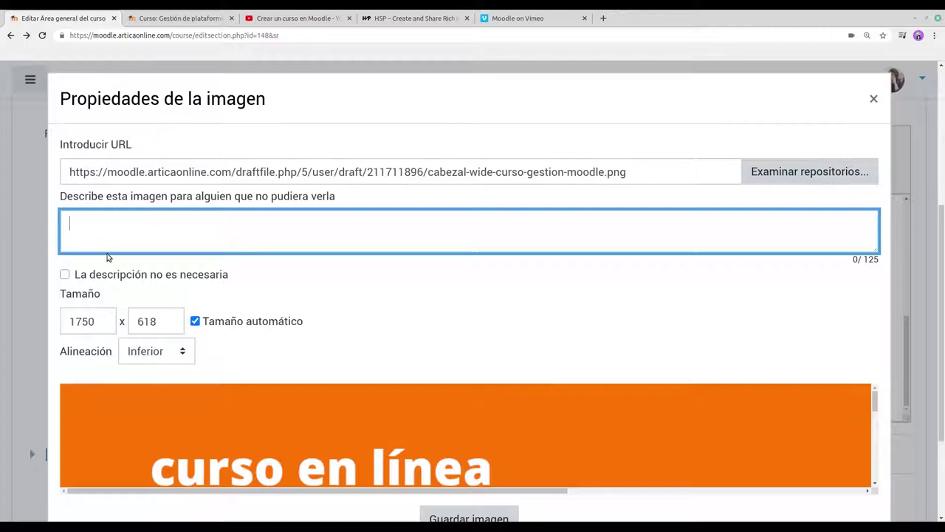
{"action": "type", "text": "Cabezal del curs"}
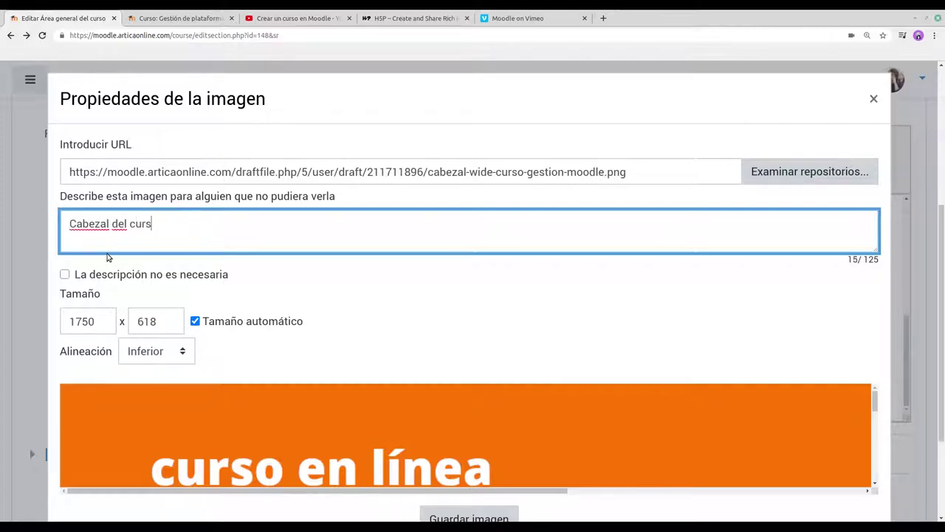
{"action": "type", "text": "o en línea de Moodle"}
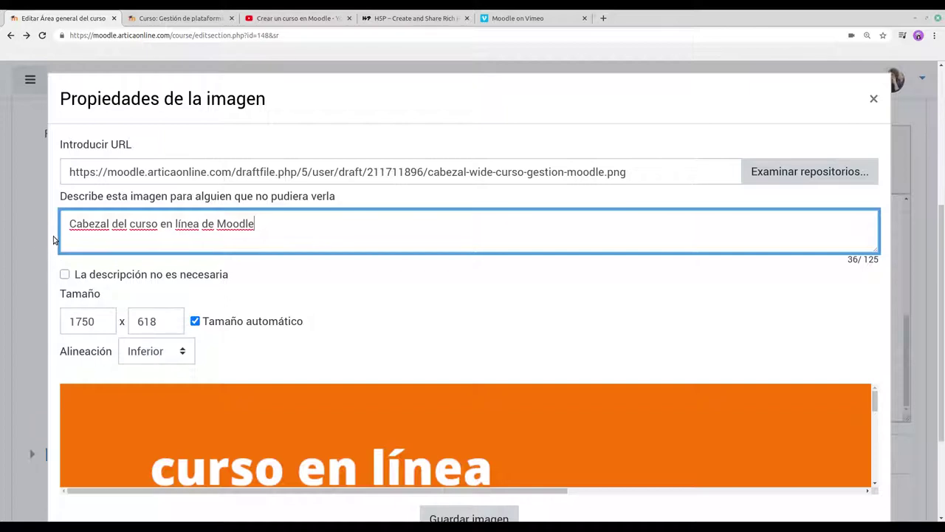
Set the image width to 500 with automatic sizing kept on, and save the image into the summary
{"action": "scroll", "coordinate": [51, 233], "scroll_direction": "down", "scroll_amount": 1}
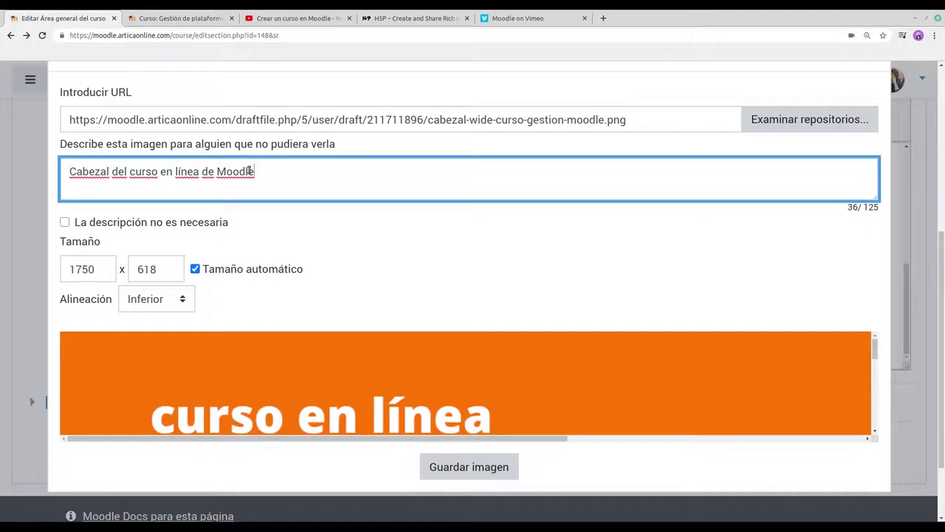
{"action": "scroll", "coordinate": [395, 249], "scroll_direction": "down", "scroll_amount": 1}
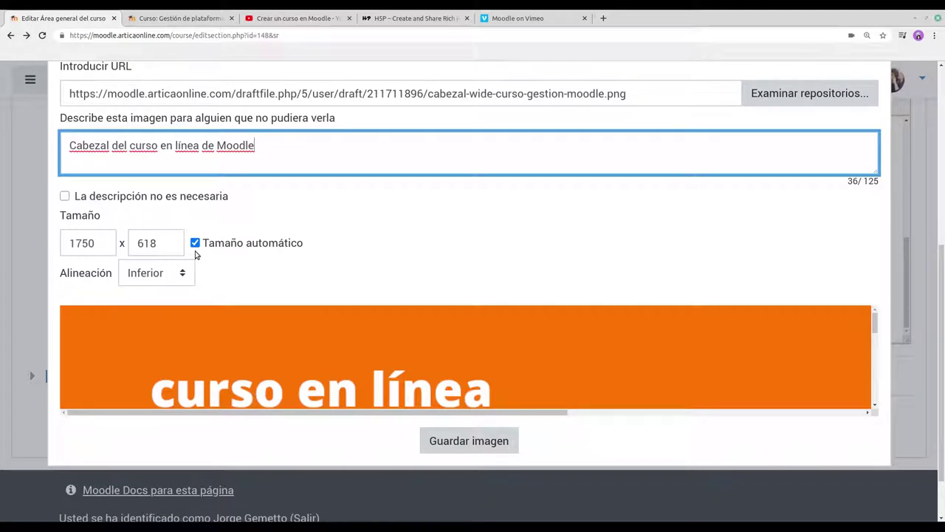
{"action": "scroll", "coordinate": [227, 265], "scroll_direction": "down", "scroll_amount": 1}
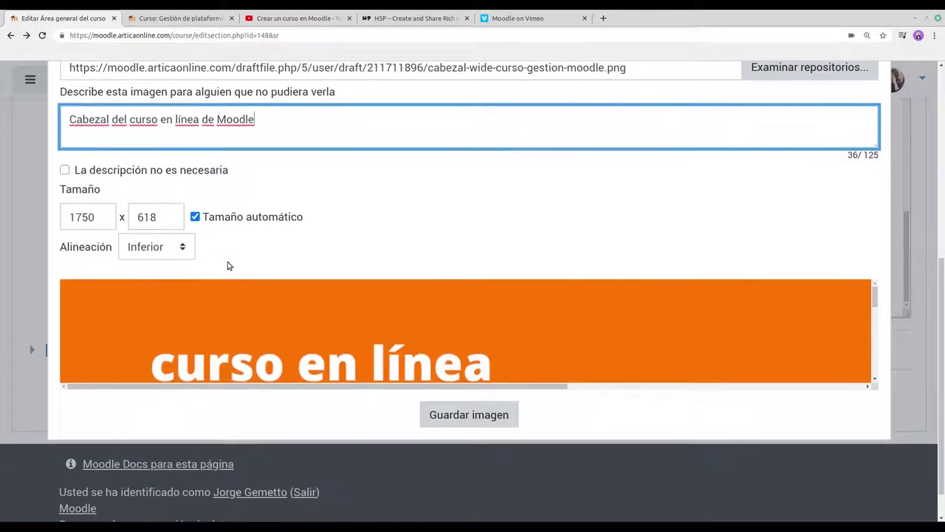
{"action": "left_click", "coordinate": [98, 217]}
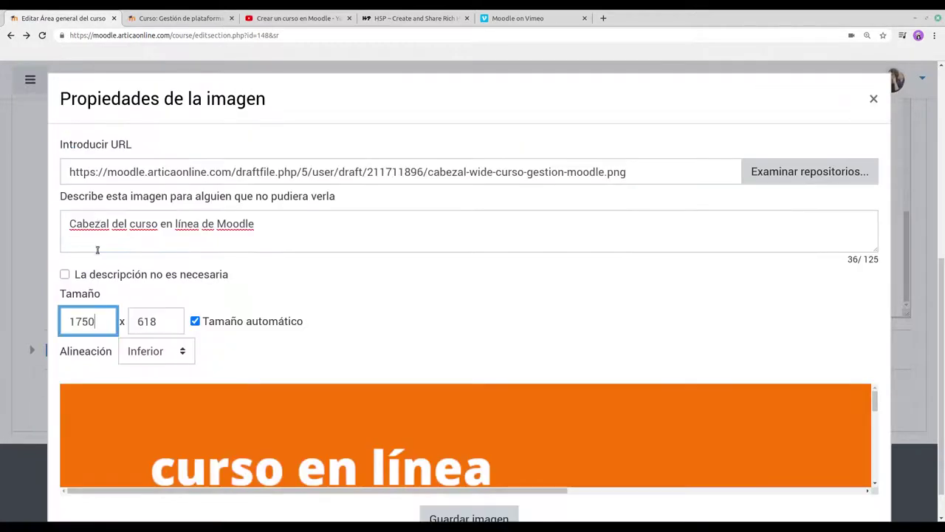
{"action": "double_click", "coordinate": [97, 322]}
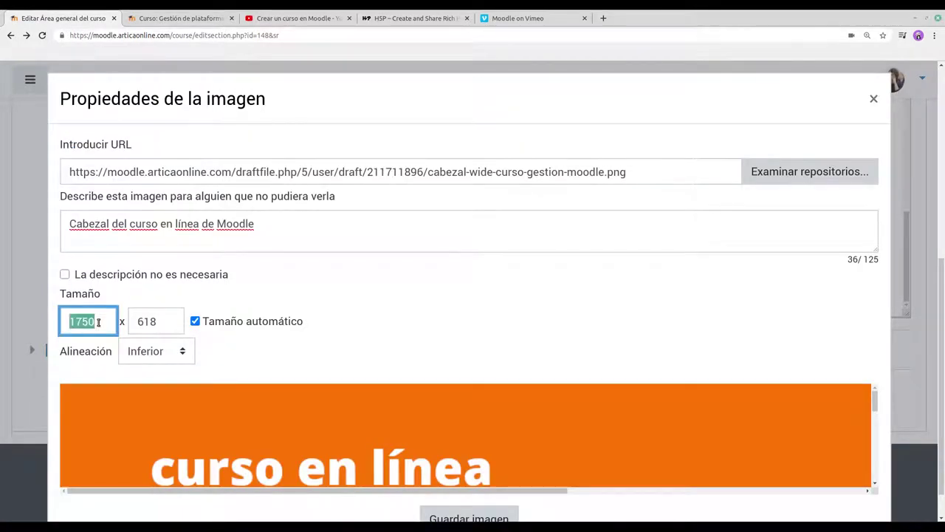
{"action": "type", "text": "500"}
{"action": "left_click", "coordinate": [299, 296]}
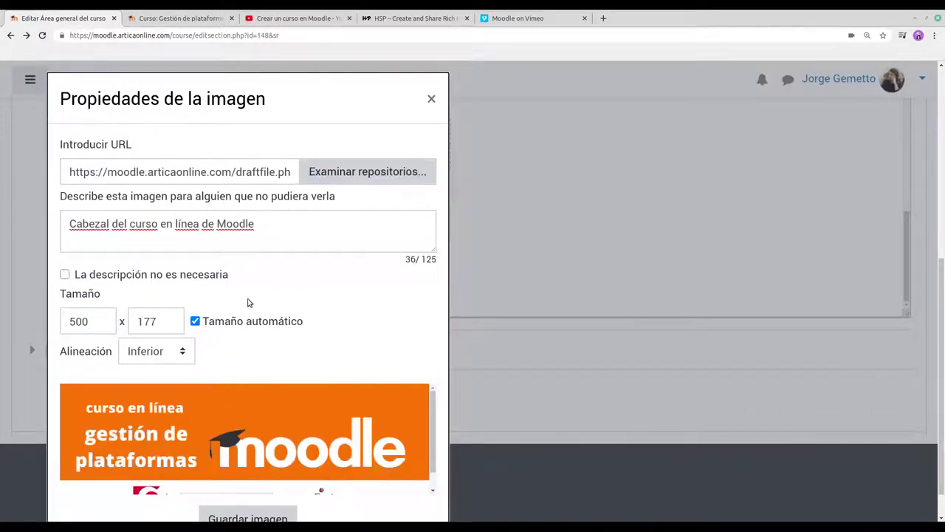
{"action": "scroll", "coordinate": [243, 301], "scroll_direction": "down", "scroll_amount": 1}
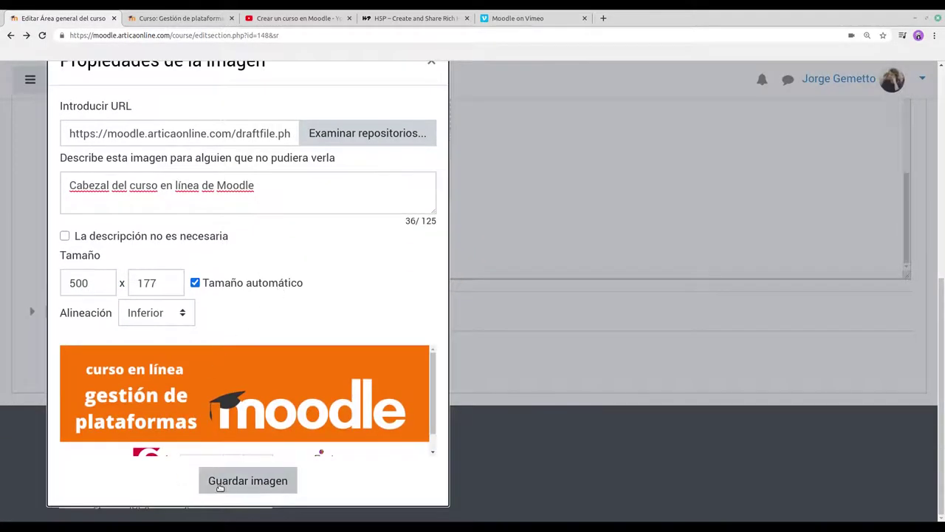
{"action": "left_click", "coordinate": [249, 481]}
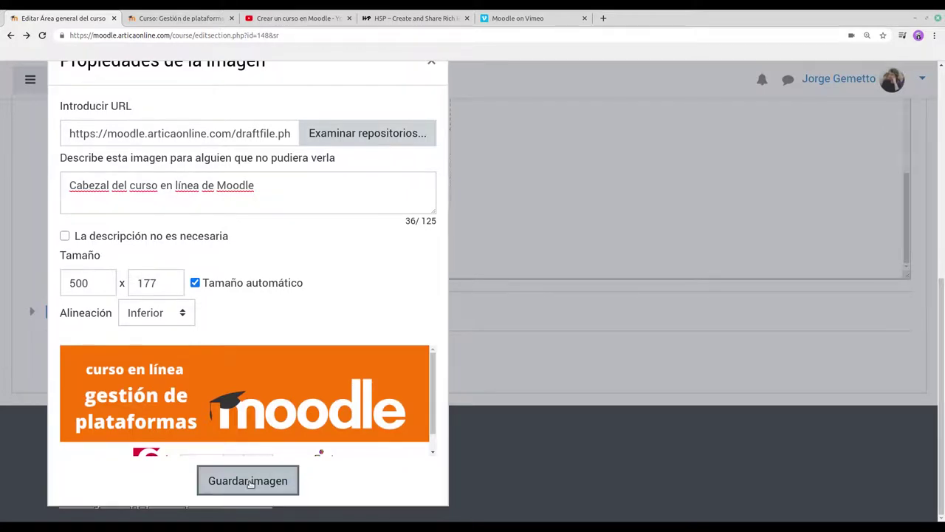
Place the cursor after the inserted course banner and add a new line below it
{"action": "scroll", "coordinate": [361, 399], "scroll_direction": "down", "scroll_amount": 6}
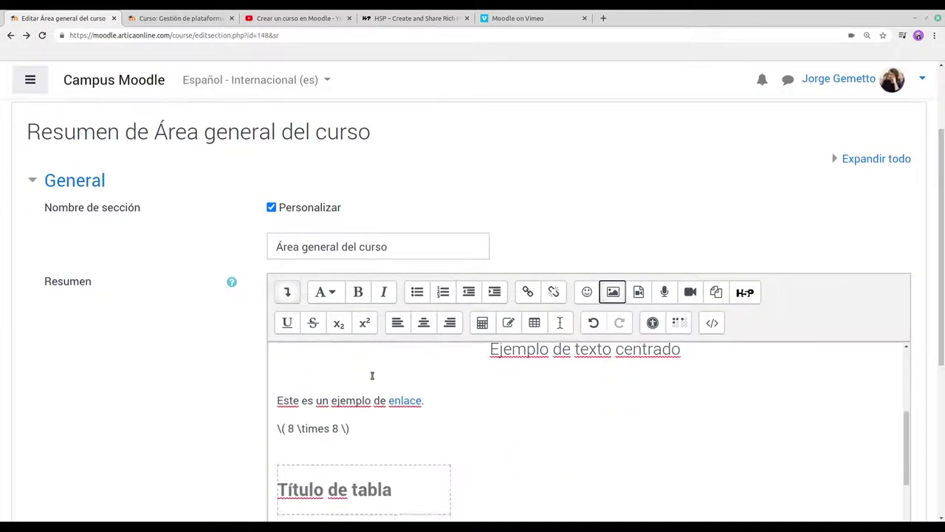
{"action": "scroll", "coordinate": [375, 378], "scroll_direction": "down", "scroll_amount": 1}
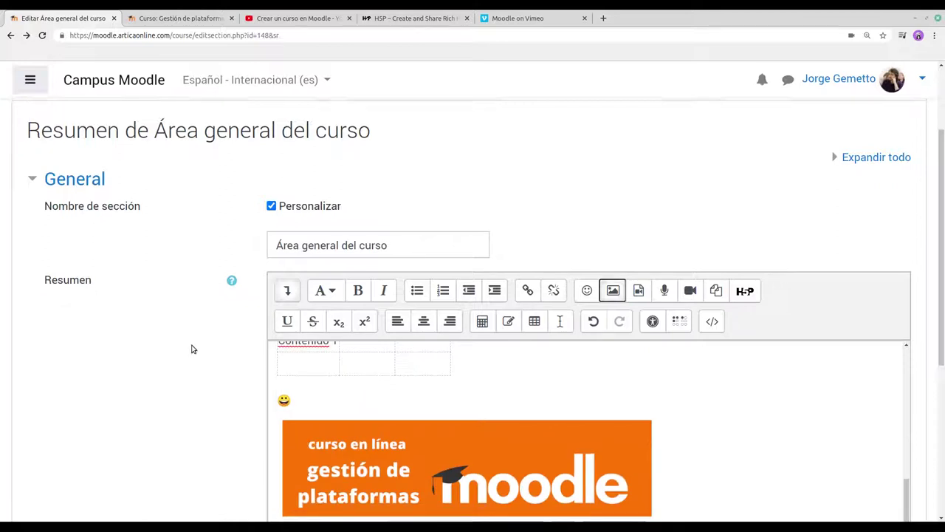
{"action": "scroll", "coordinate": [192, 348], "scroll_direction": "down", "scroll_amount": 3}
{"action": "left_click", "coordinate": [687, 414]}
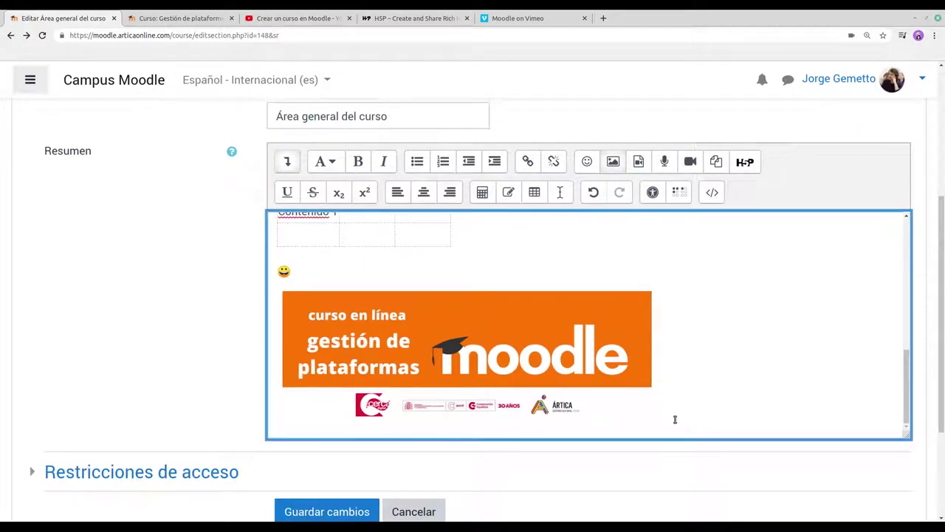
{"action": "key", "text": "Return"}
{"action": "scroll", "coordinate": [674, 420], "scroll_direction": "down", "scroll_amount": 1}
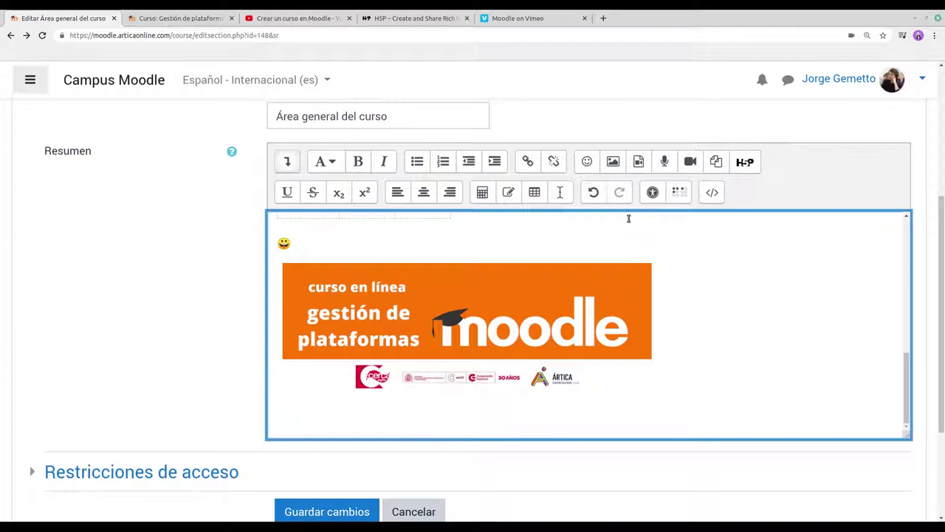
Start inserting multimedia on the line below the course banner and set its type to audio
{"action": "left_click", "coordinate": [639, 162]}
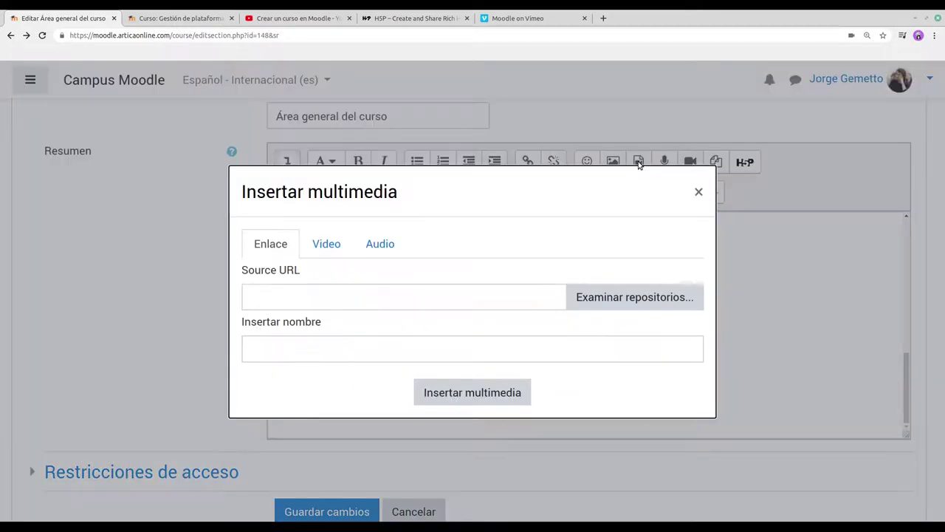
{"action": "left_click", "coordinate": [327, 246]}
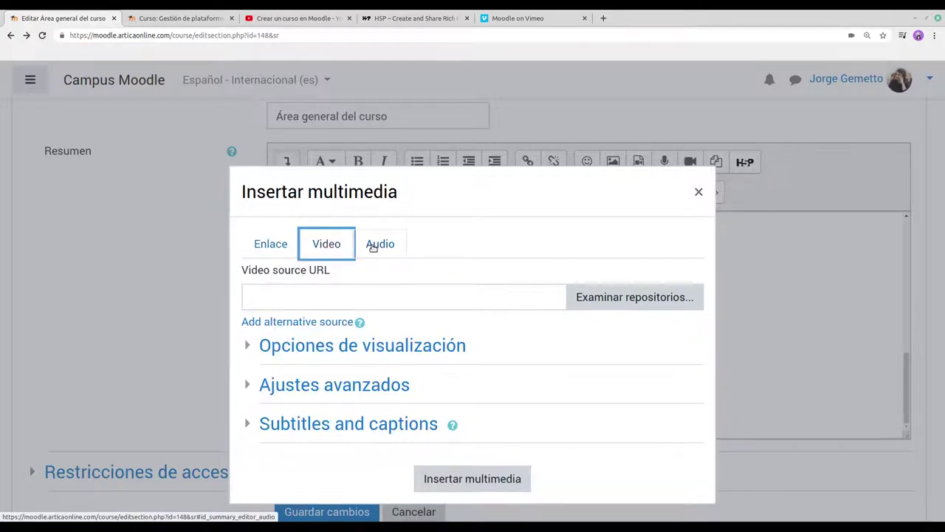
{"action": "left_click", "coordinate": [349, 296]}
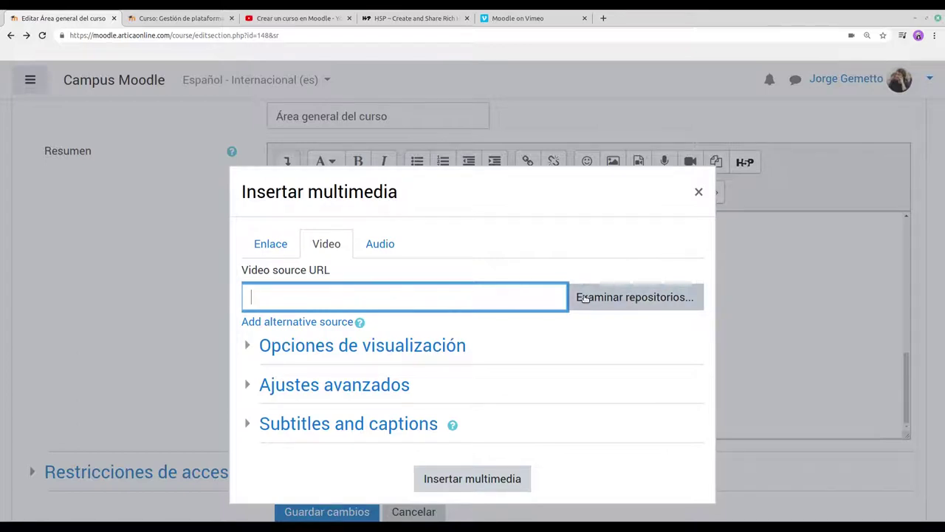
{"action": "left_click", "coordinate": [380, 243]}
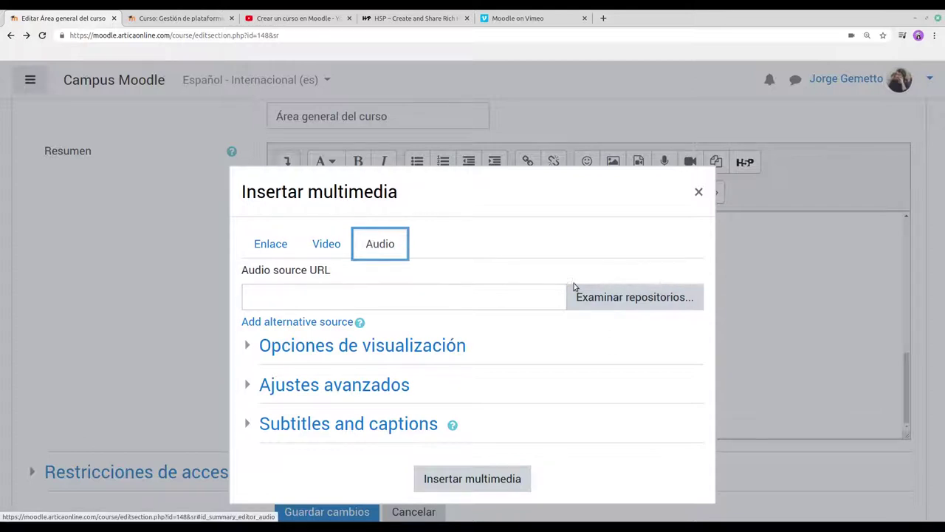
Upload audio-pregrabado.ogg from the Escritorio folder as the audio source, insert it into the summary and play it back
{"action": "left_click", "coordinate": [613, 299]}
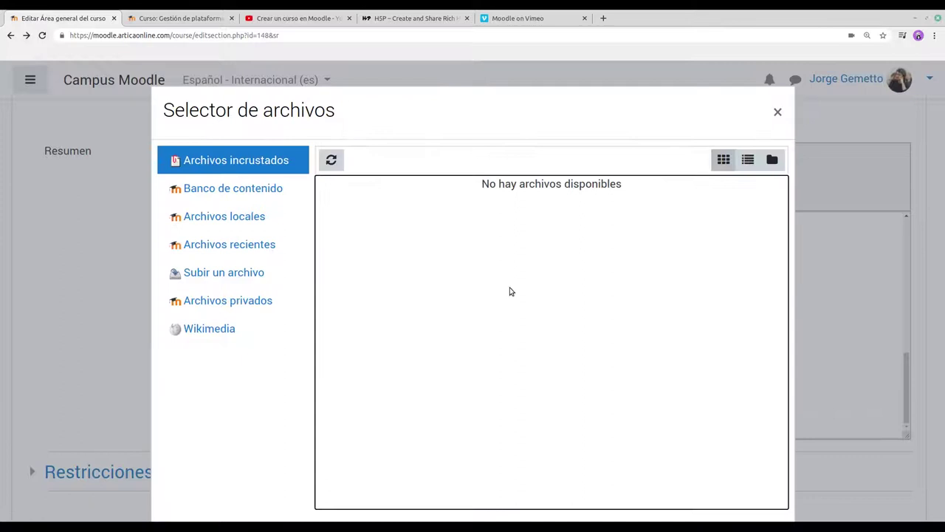
{"action": "left_click", "coordinate": [218, 273]}
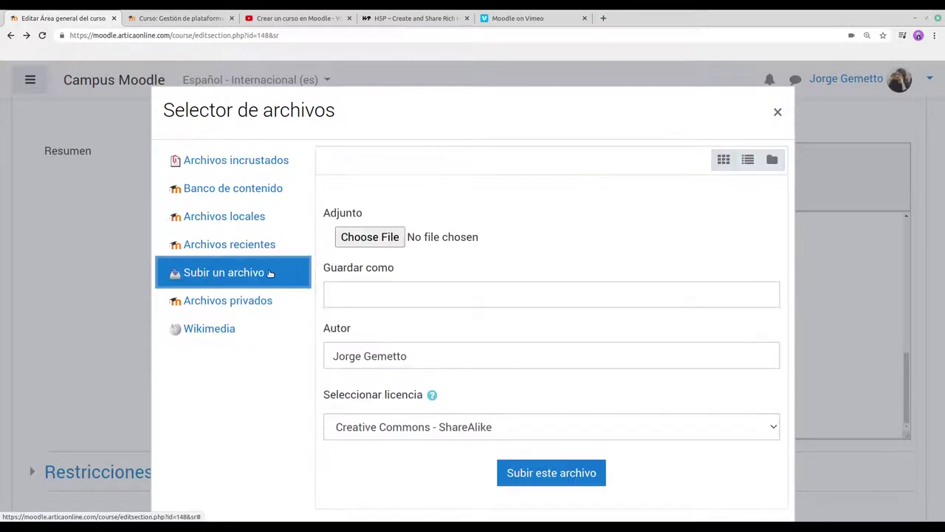
{"action": "left_click", "coordinate": [367, 238]}
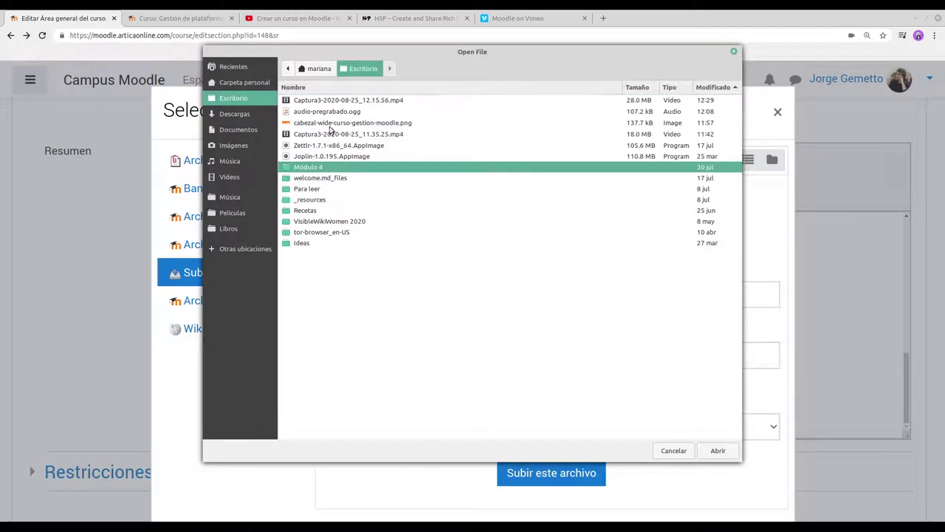
{"action": "left_click", "coordinate": [326, 112]}
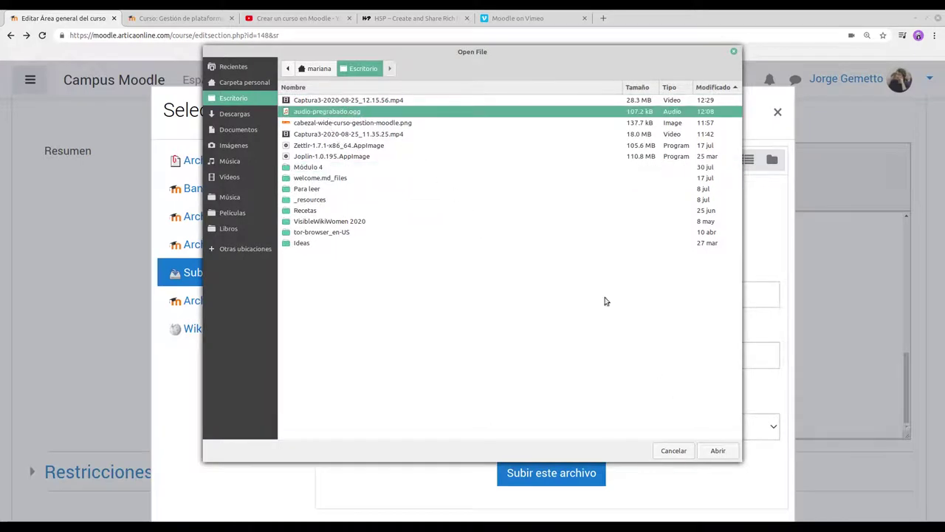
{"action": "left_click", "coordinate": [718, 452]}
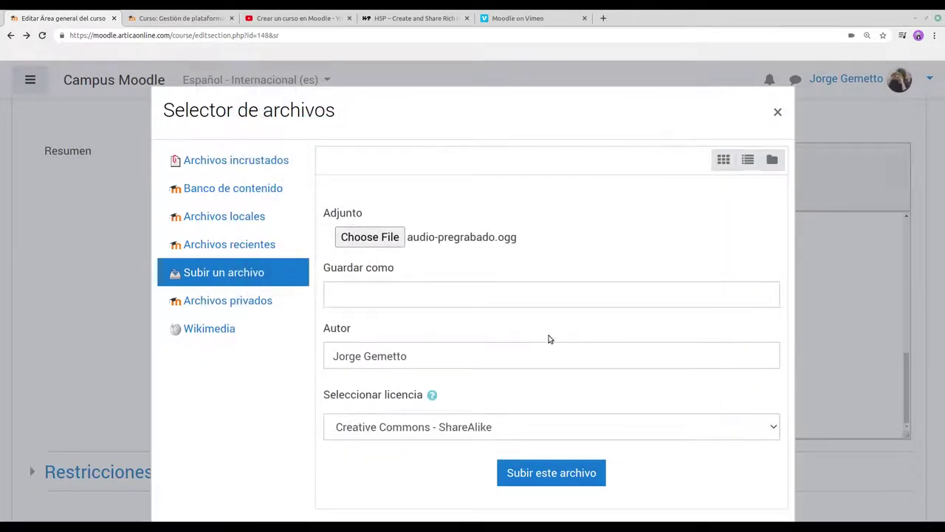
{"action": "left_click", "coordinate": [541, 478]}
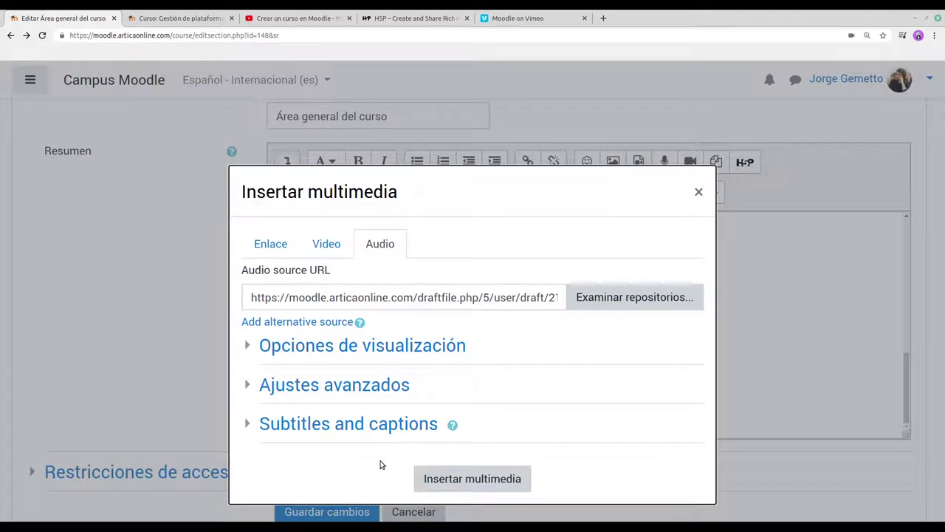
{"action": "left_click", "coordinate": [491, 481]}
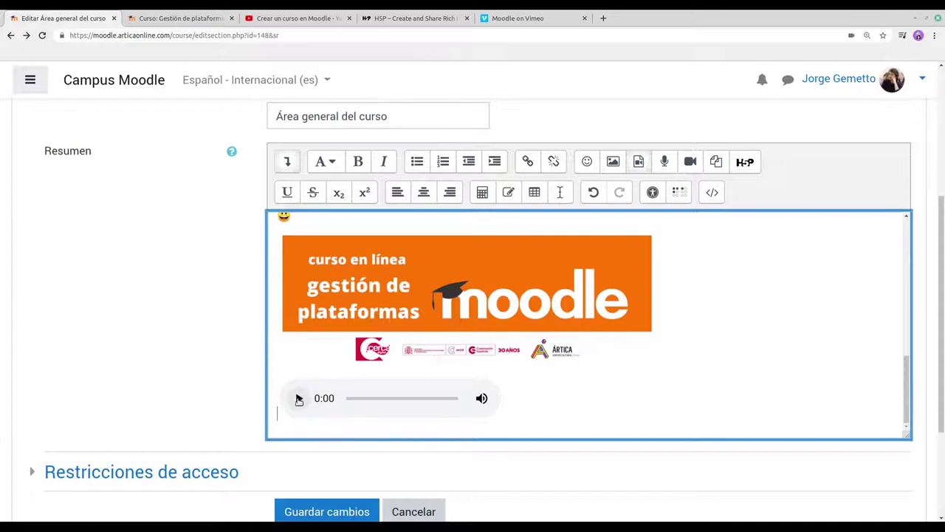
{"action": "left_click", "coordinate": [298, 399]}
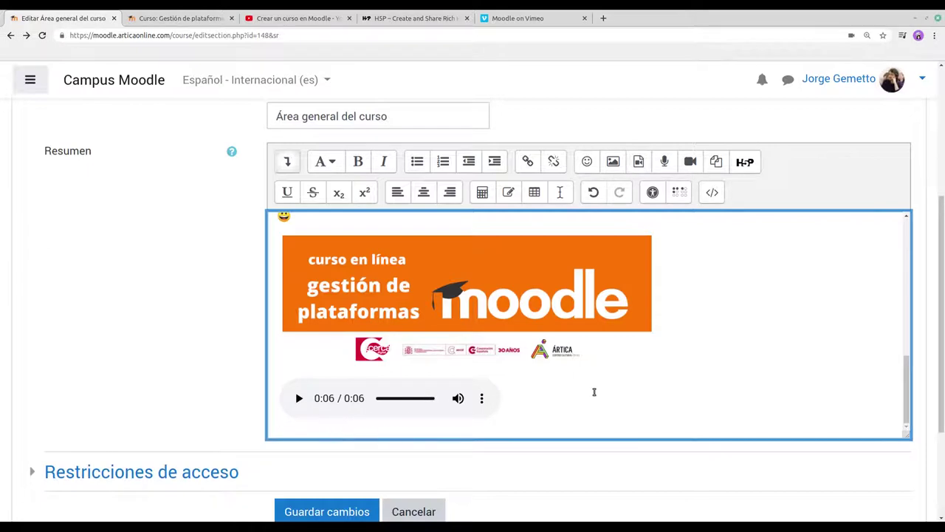
Record a short audio clip on a new line below the first audio player, attach it and play it back
{"action": "key", "text": "Return"}
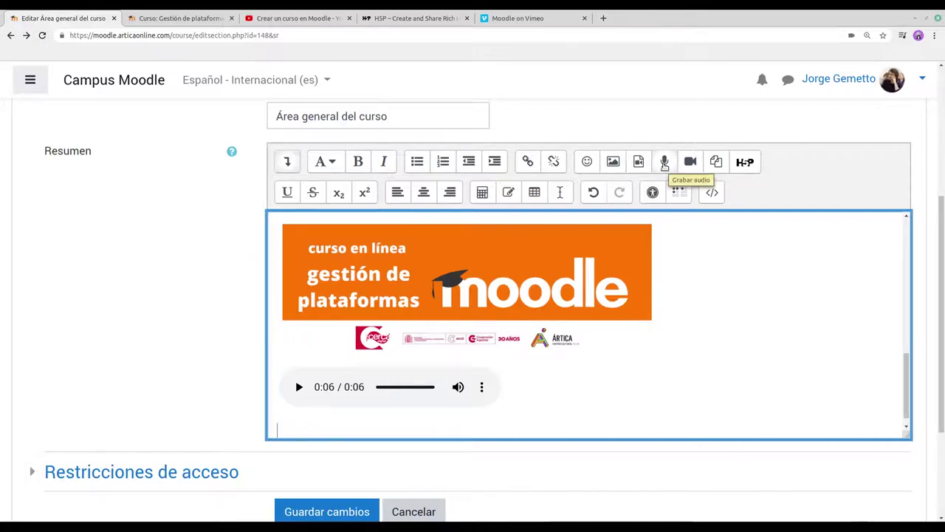
{"action": "left_click", "coordinate": [665, 164]}
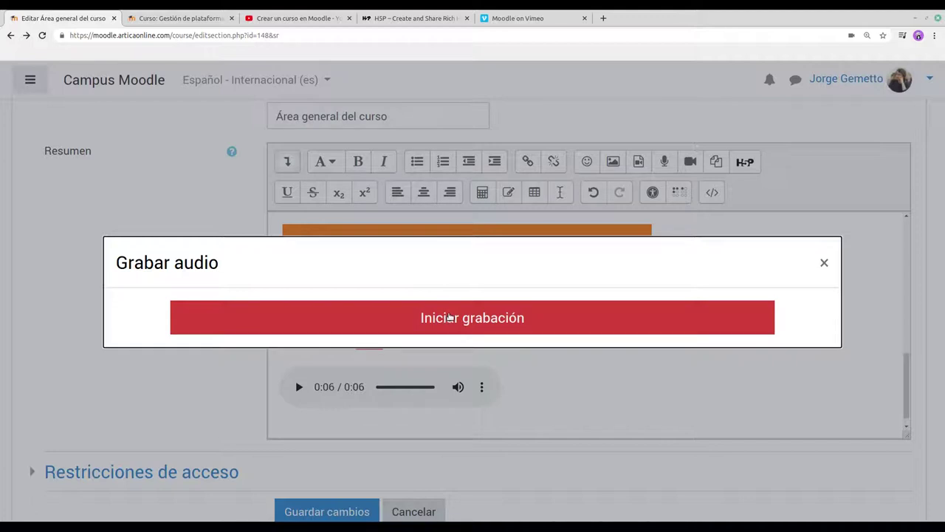
{"action": "left_click", "coordinate": [449, 316]}
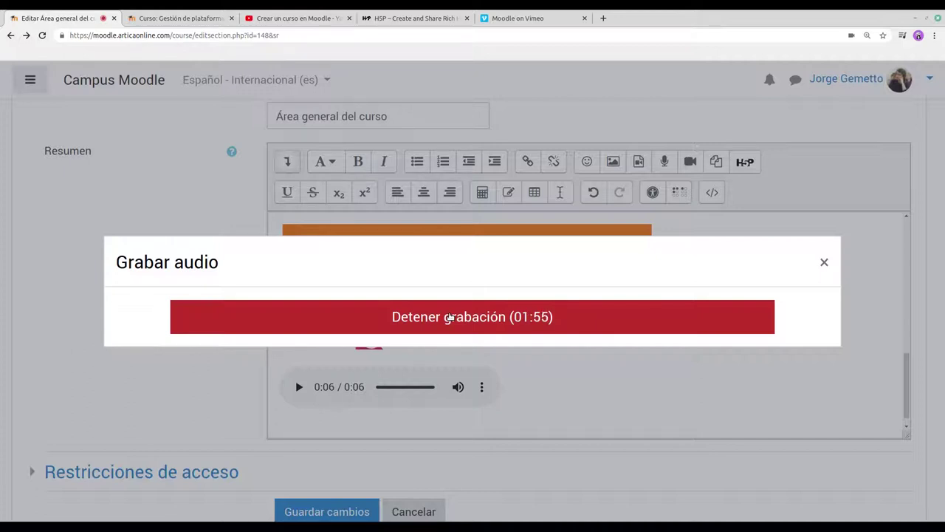
{"action": "left_click", "coordinate": [449, 318]}
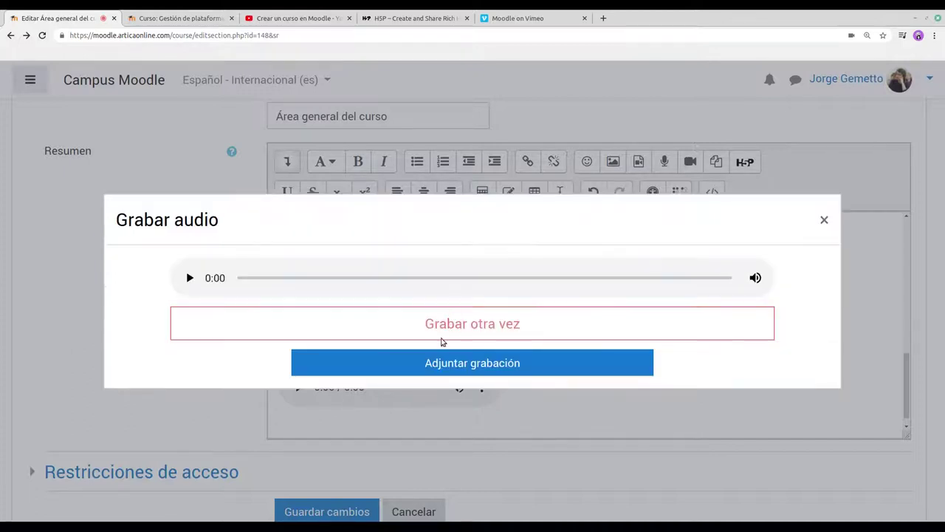
{"action": "left_click", "coordinate": [481, 363]}
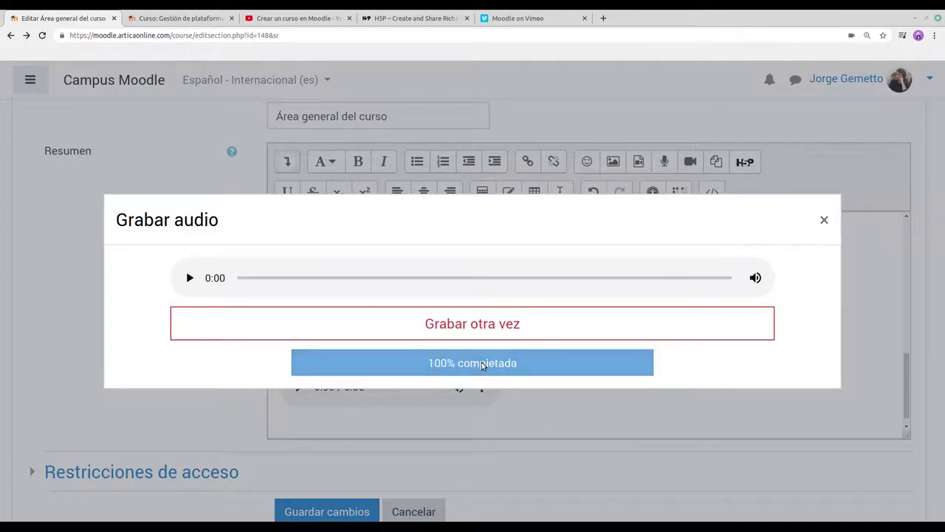
{"action": "scroll", "coordinate": [483, 362], "scroll_direction": "down", "scroll_amount": 3}
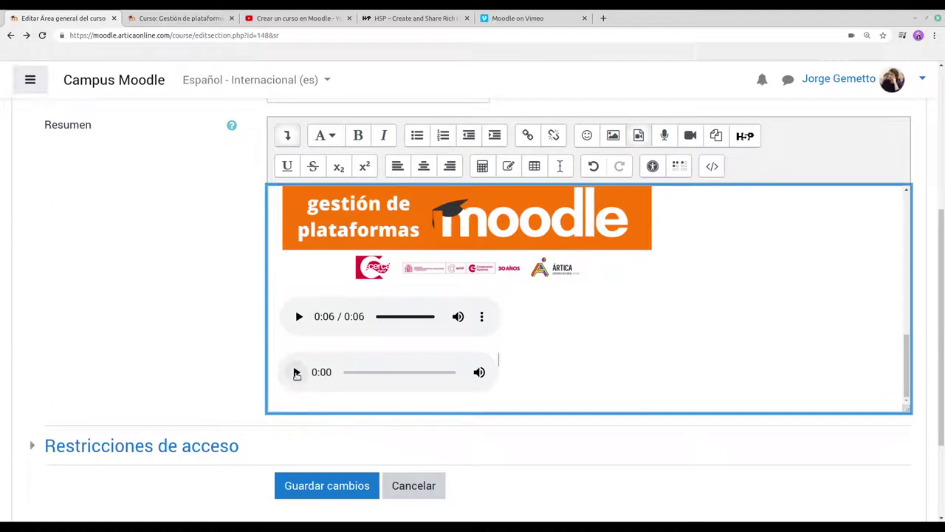
{"action": "left_click", "coordinate": [296, 373]}
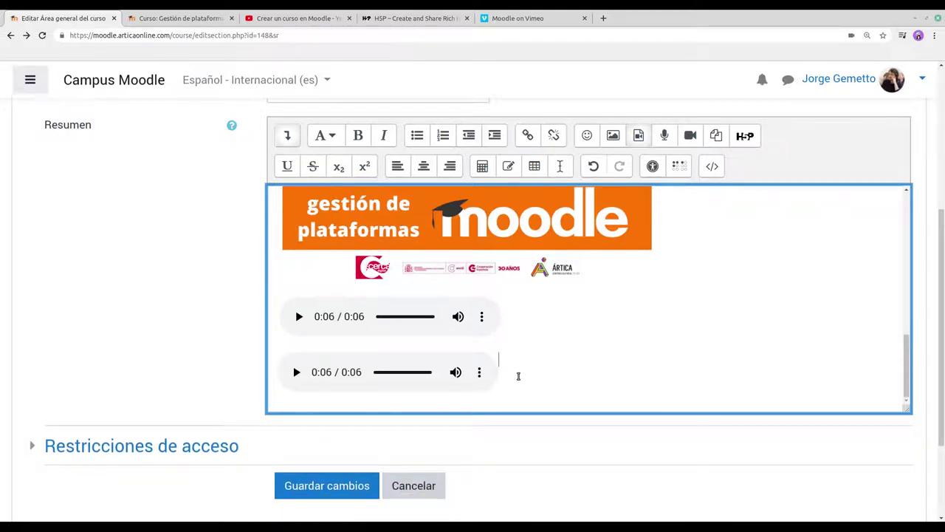
Add a line below the recorded clip and look at the video recording dialog, closing it without recording
{"action": "key", "text": "Return"}
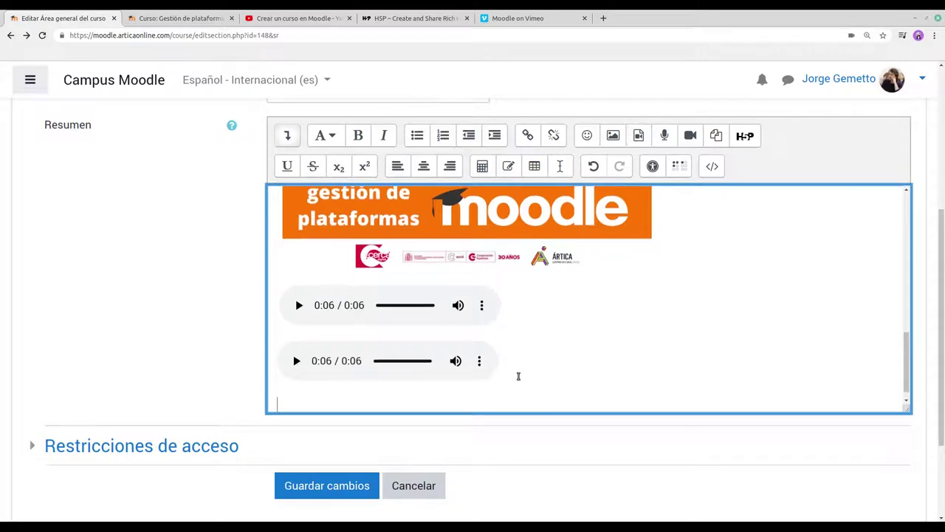
{"action": "left_click", "coordinate": [691, 135]}
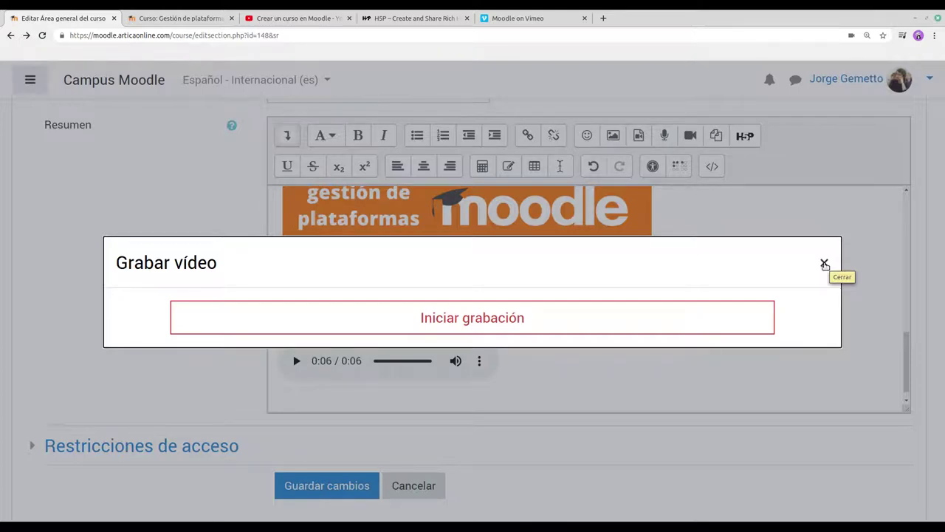
{"action": "left_click", "coordinate": [825, 264]}
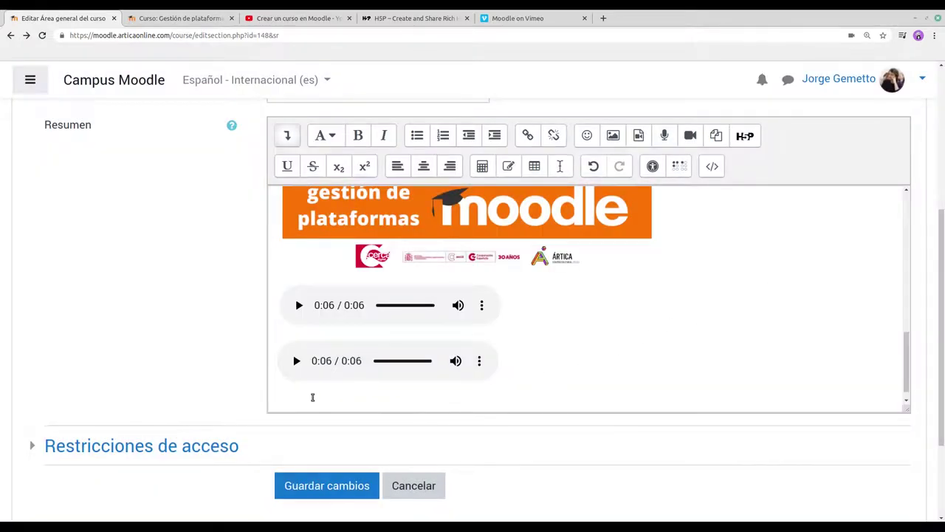
Delete the recorded audio clip below the first audio player from the summary
{"action": "left_click", "coordinate": [531, 359]}
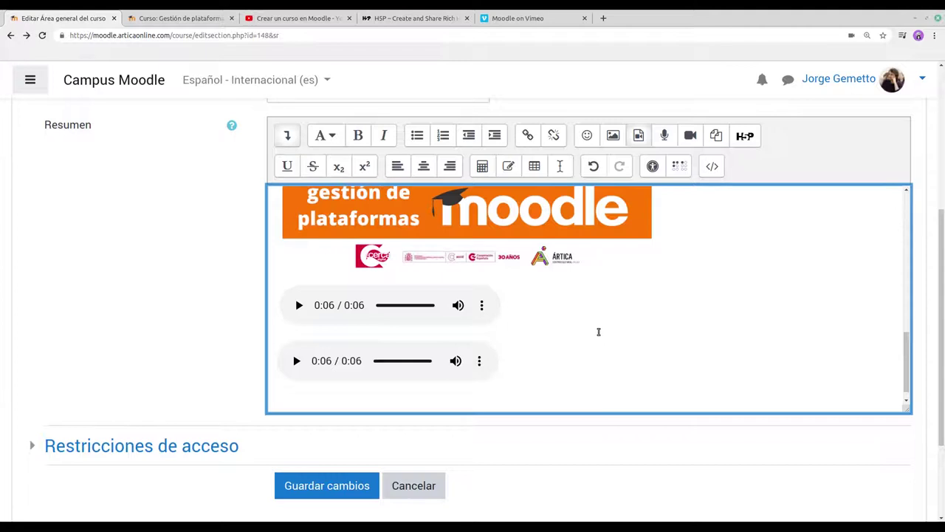
{"action": "key", "text": "Return"}
{"action": "key", "text": "BackSpace"}
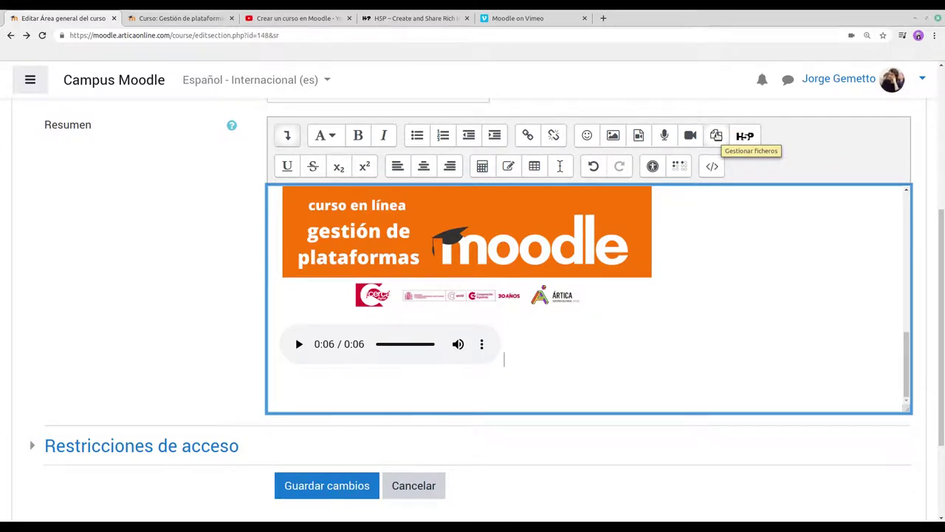
{"action": "left_click", "coordinate": [716, 135]}
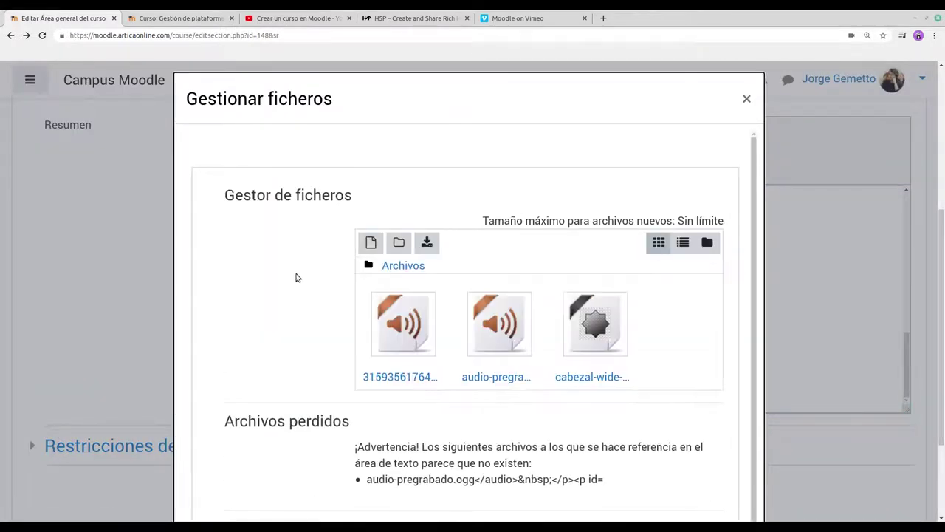
{"action": "scroll", "coordinate": [296, 273], "scroll_direction": "down", "scroll_amount": 1}
{"action": "scroll", "coordinate": [297, 255], "scroll_direction": "down", "scroll_amount": 1}
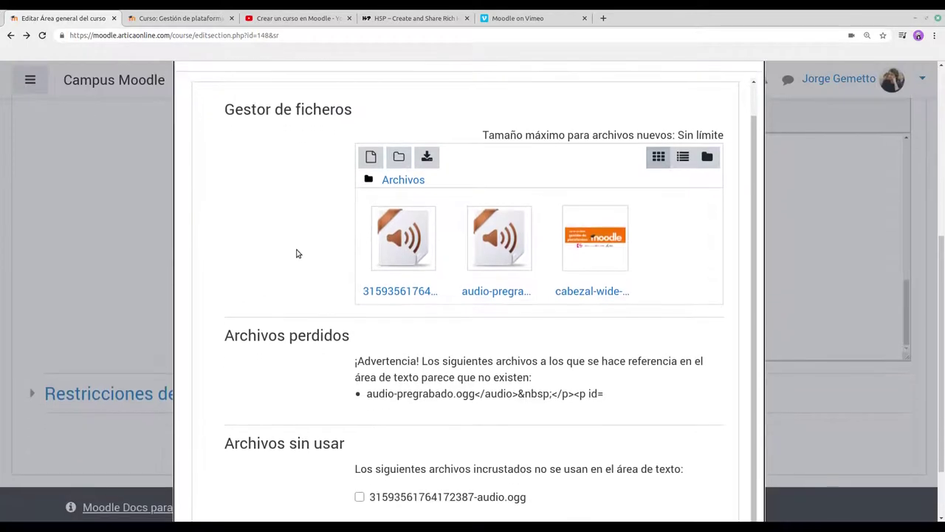
{"action": "scroll", "coordinate": [297, 252], "scroll_direction": "down", "scroll_amount": 1}
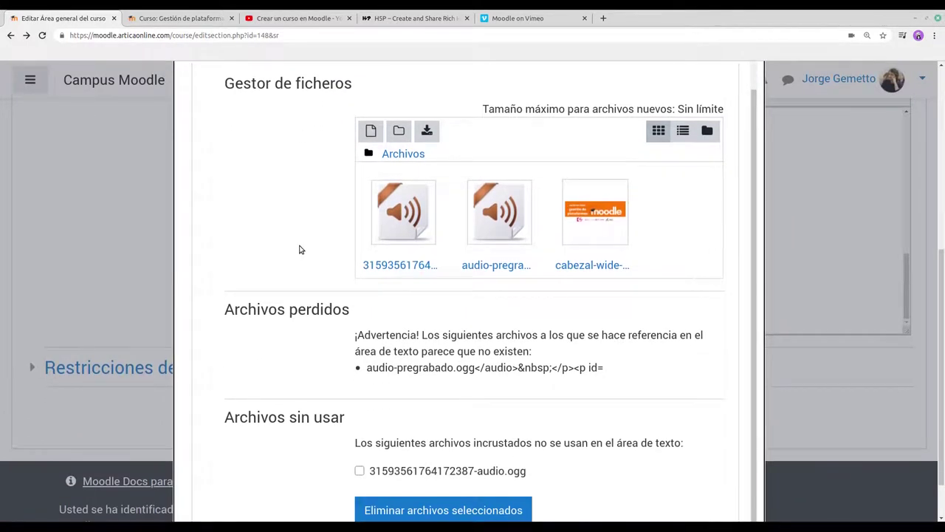
{"action": "scroll", "coordinate": [300, 249], "scroll_direction": "down", "scroll_amount": 1}
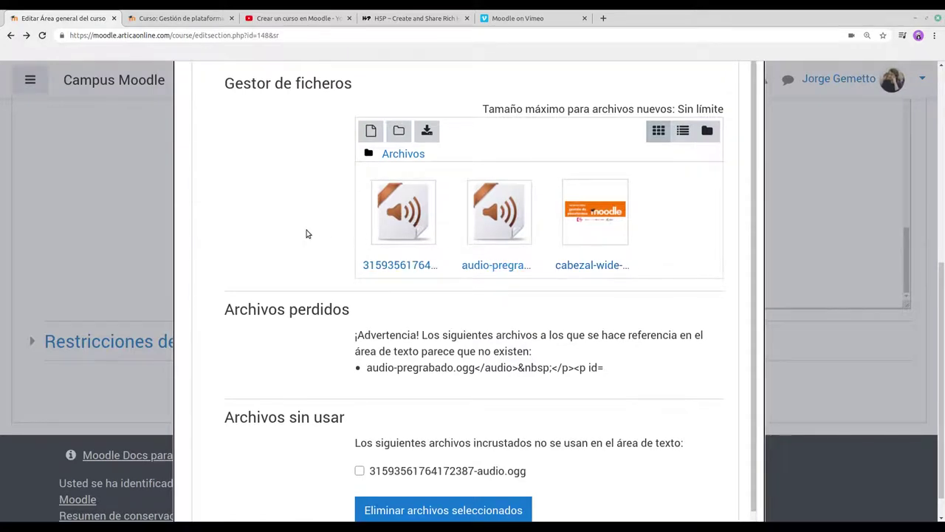
{"action": "scroll", "coordinate": [302, 238], "scroll_direction": "down", "scroll_amount": 1}
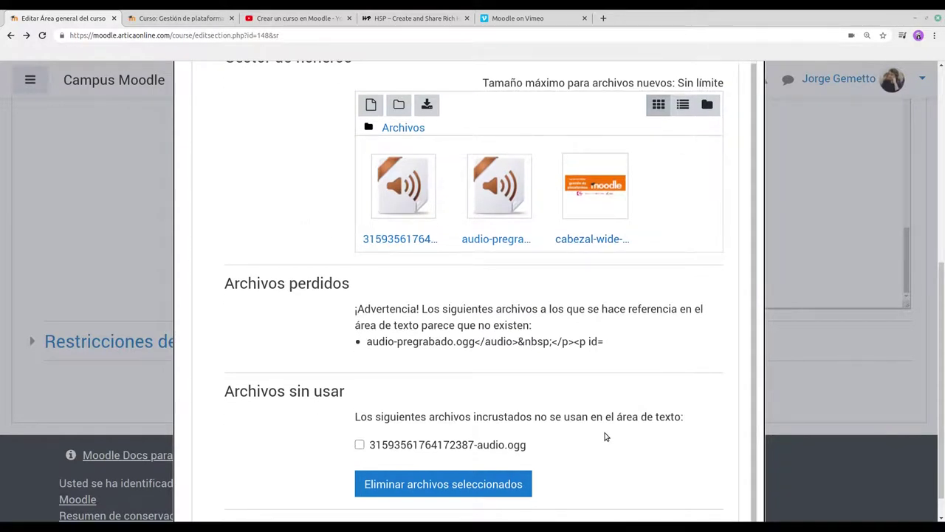
{"action": "left_click", "coordinate": [359, 446]}
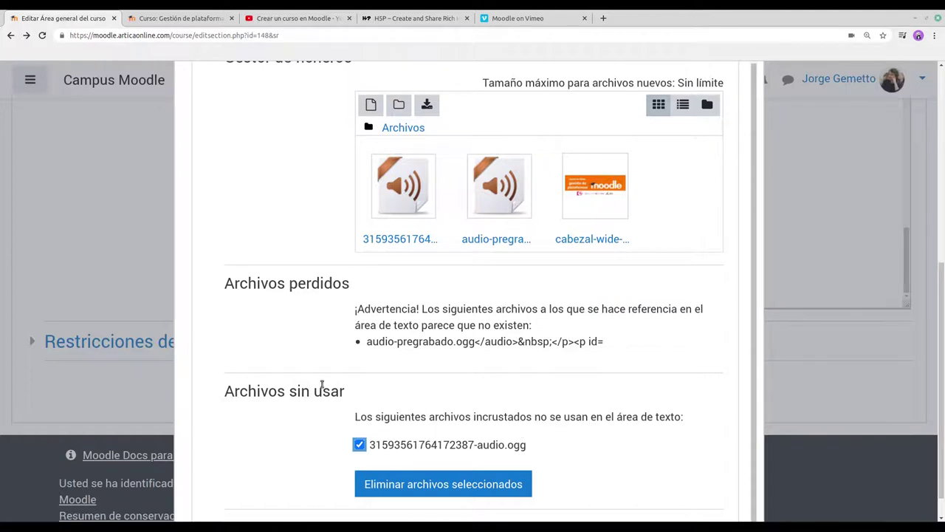
{"action": "scroll", "coordinate": [303, 382], "scroll_direction": "down", "scroll_amount": 1}
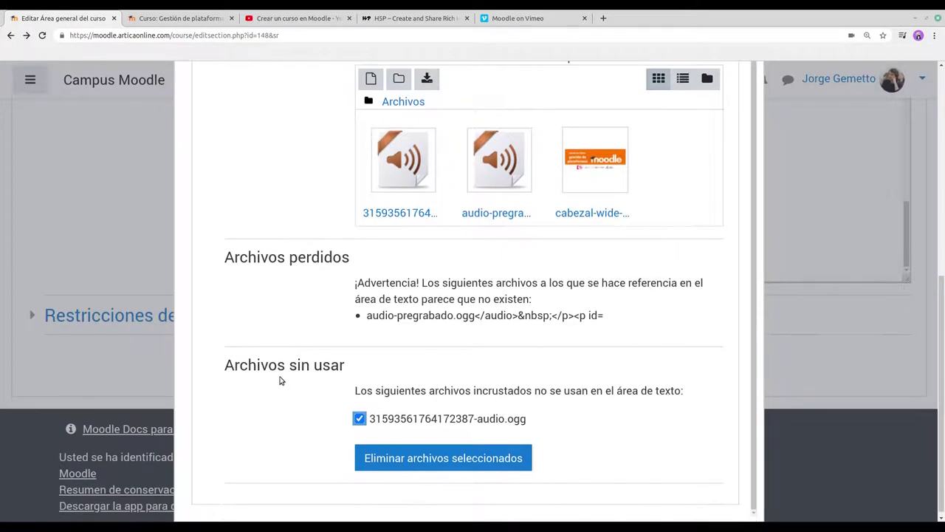
{"action": "left_click", "coordinate": [460, 459]}
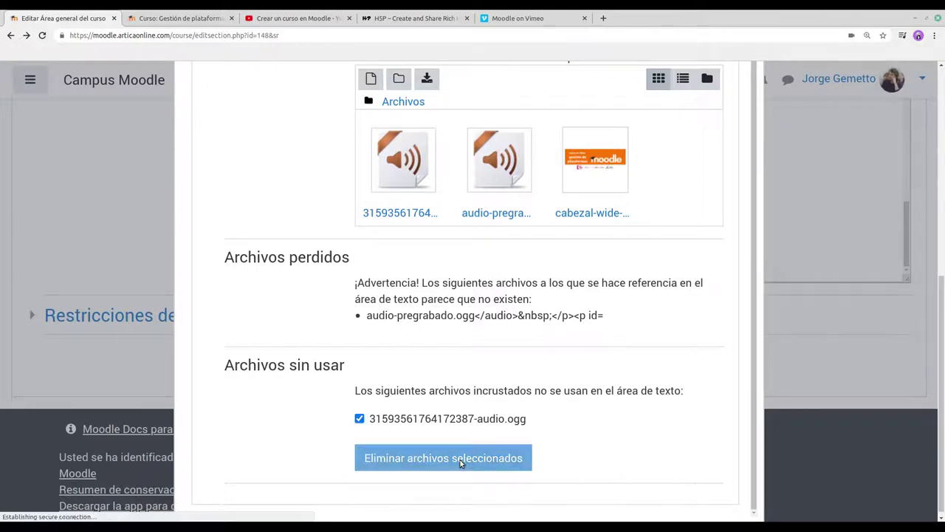
{"action": "scroll", "coordinate": [511, 389], "scroll_direction": "up", "scroll_amount": 3}
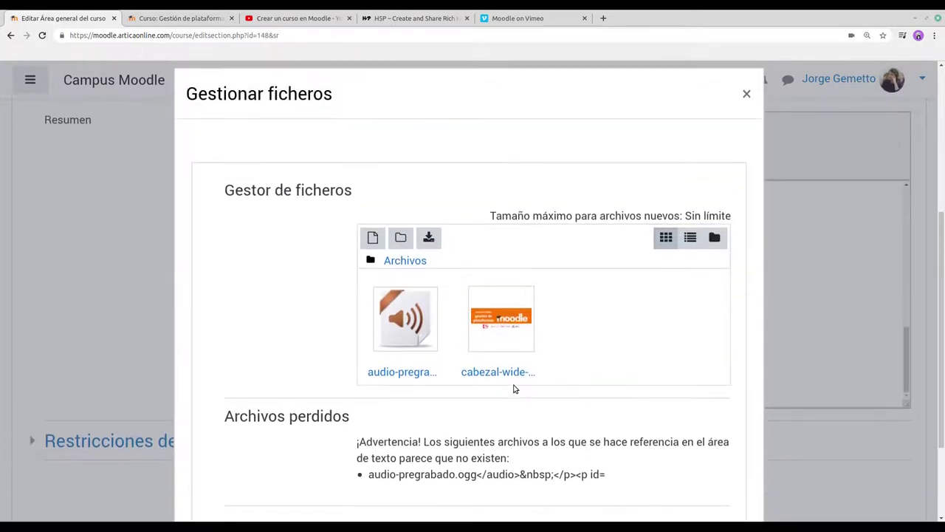
{"action": "left_click", "coordinate": [746, 94]}
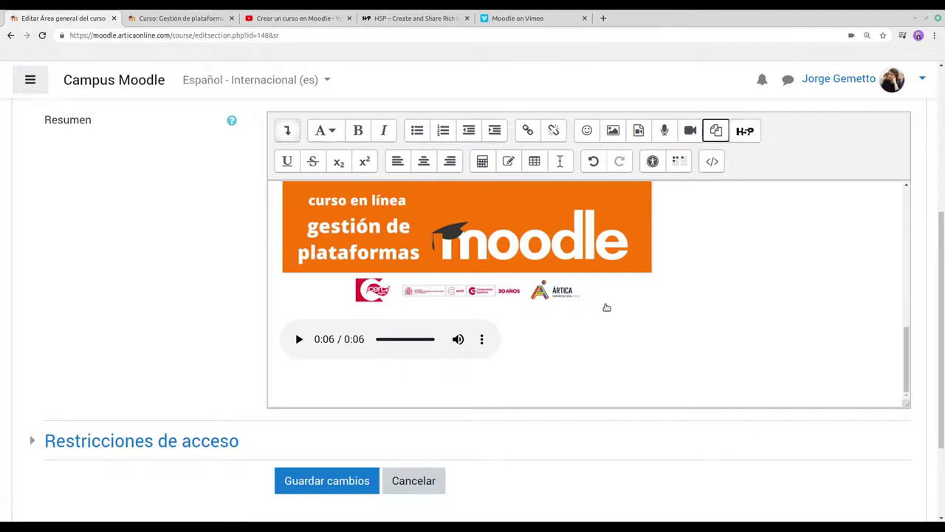
{"action": "left_click", "coordinate": [293, 380]}
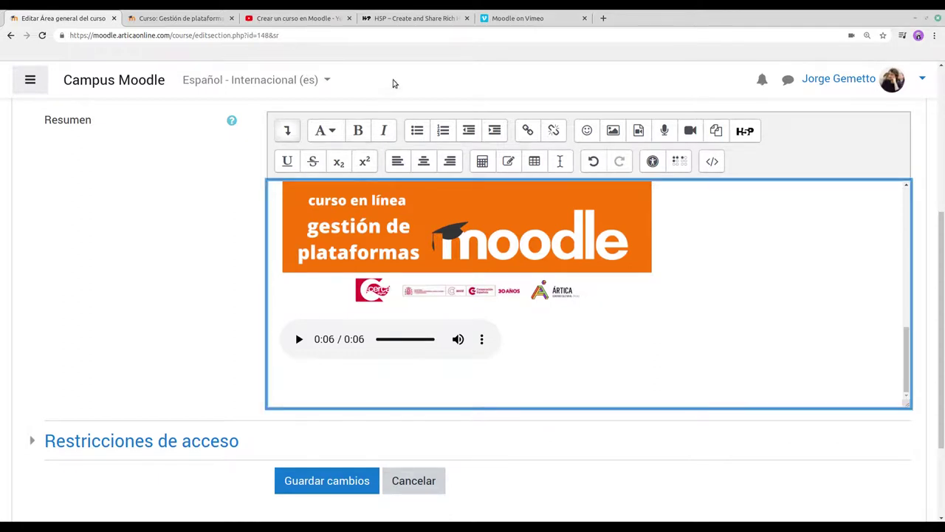
Switch to the H5P website, look over its home page, and return to the course section editing page
{"action": "left_click", "coordinate": [409, 22]}
{"action": "scroll", "coordinate": [169, 256], "scroll_direction": "down", "scroll_amount": 1}
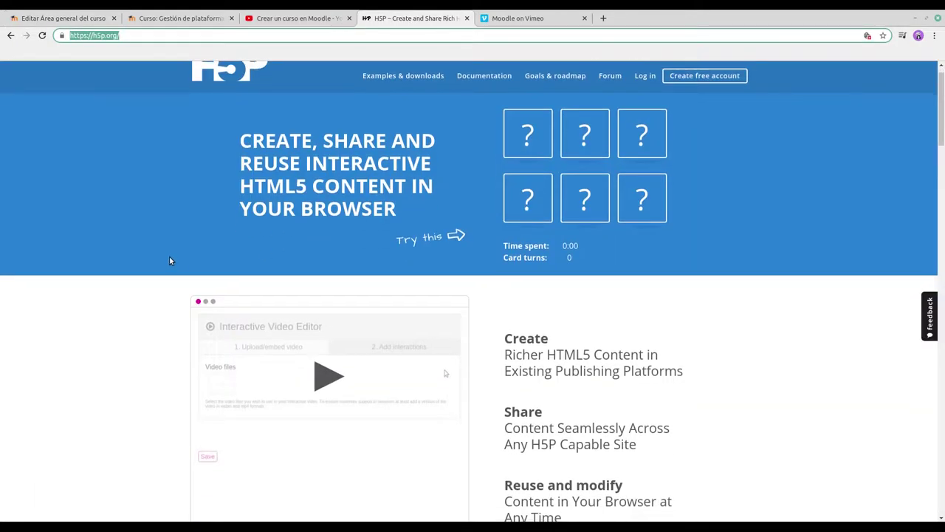
{"action": "scroll", "coordinate": [170, 255], "scroll_direction": "up", "scroll_amount": 1}
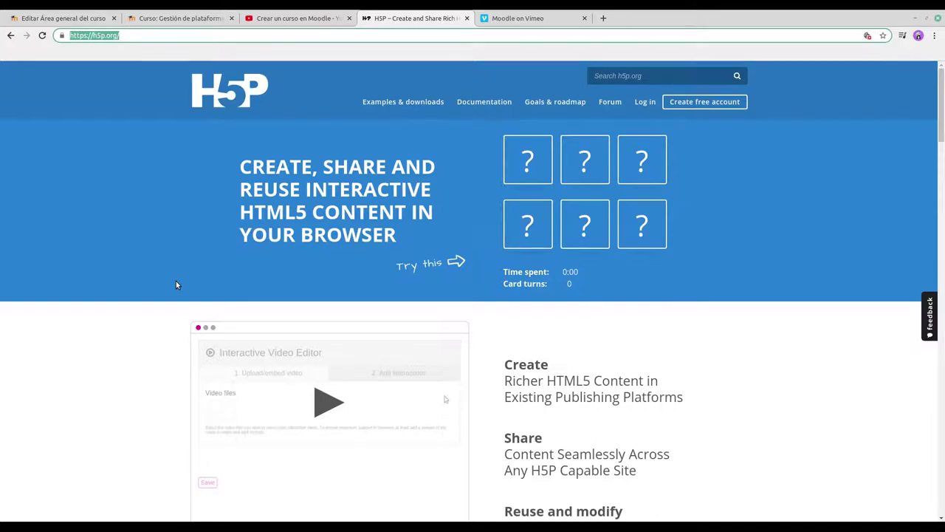
{"action": "scroll", "coordinate": [176, 285], "scroll_direction": "down", "scroll_amount": 1}
{"action": "scroll", "coordinate": [175, 284], "scroll_direction": "down", "scroll_amount": 1}
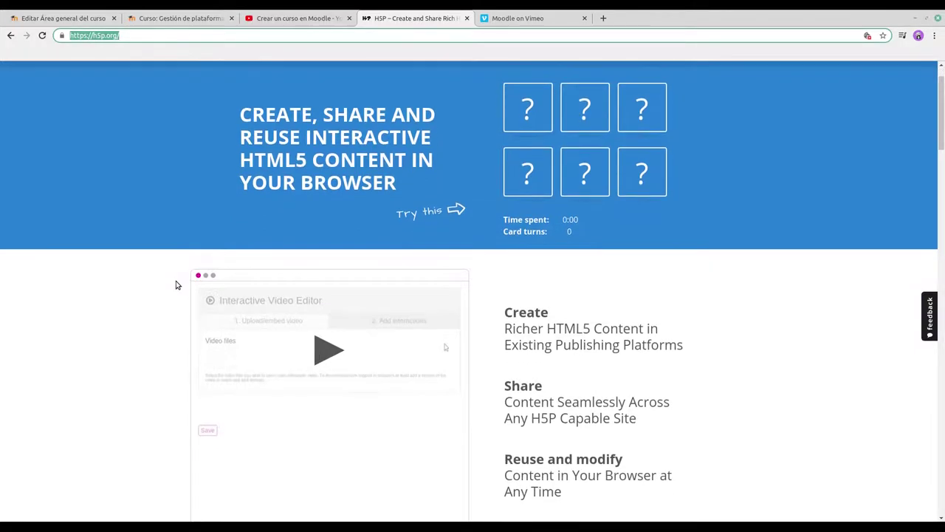
{"action": "scroll", "coordinate": [175, 284], "scroll_direction": "down", "scroll_amount": 1}
{"action": "scroll", "coordinate": [176, 284], "scroll_direction": "up", "scroll_amount": 2}
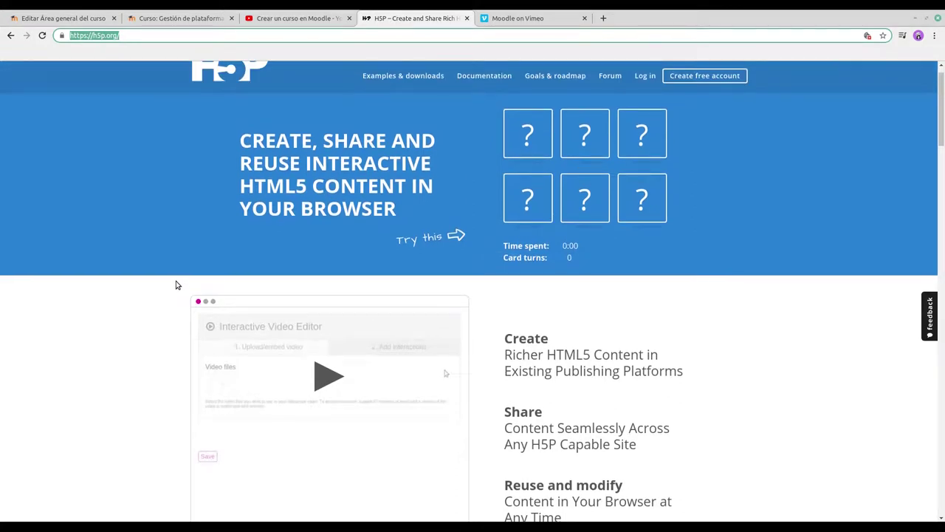
{"action": "scroll", "coordinate": [176, 284], "scroll_direction": "down", "scroll_amount": 2}
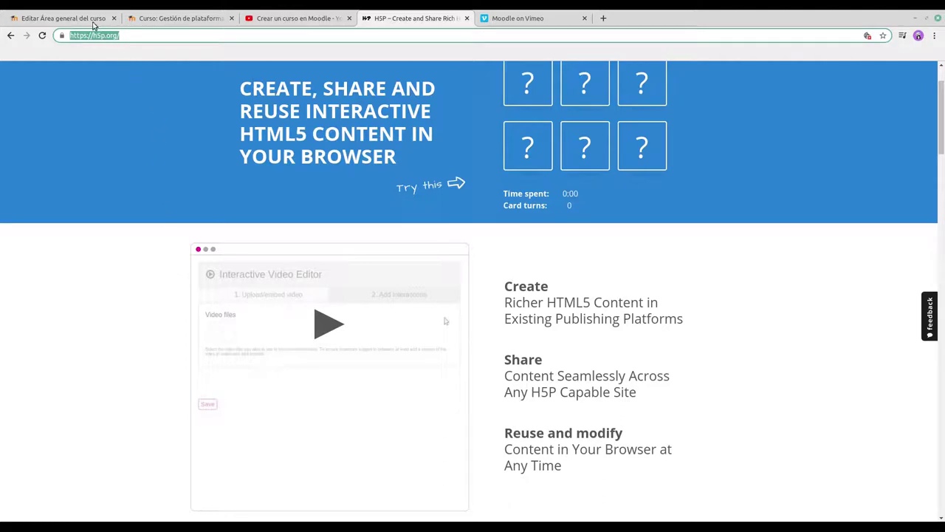
{"action": "scroll", "coordinate": [143, 194], "scroll_direction": "up", "scroll_amount": 3}
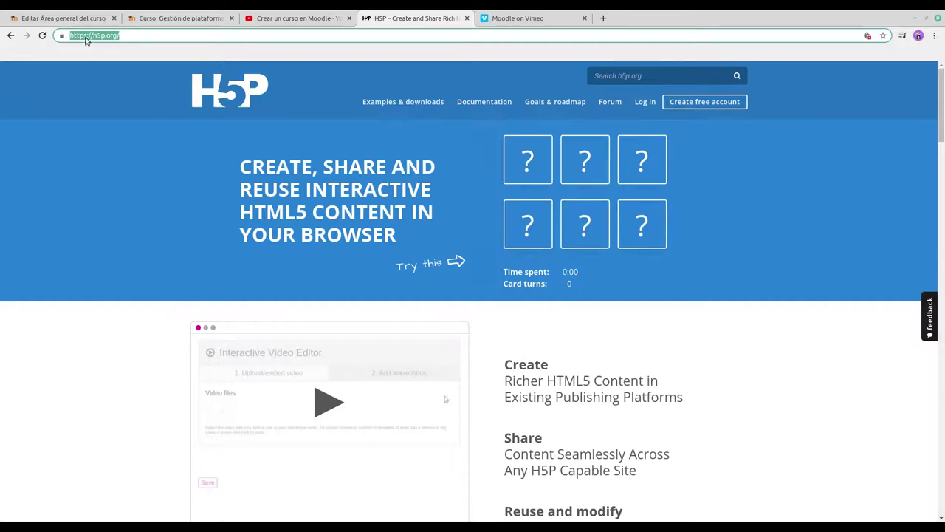
{"action": "left_click", "coordinate": [70, 21]}
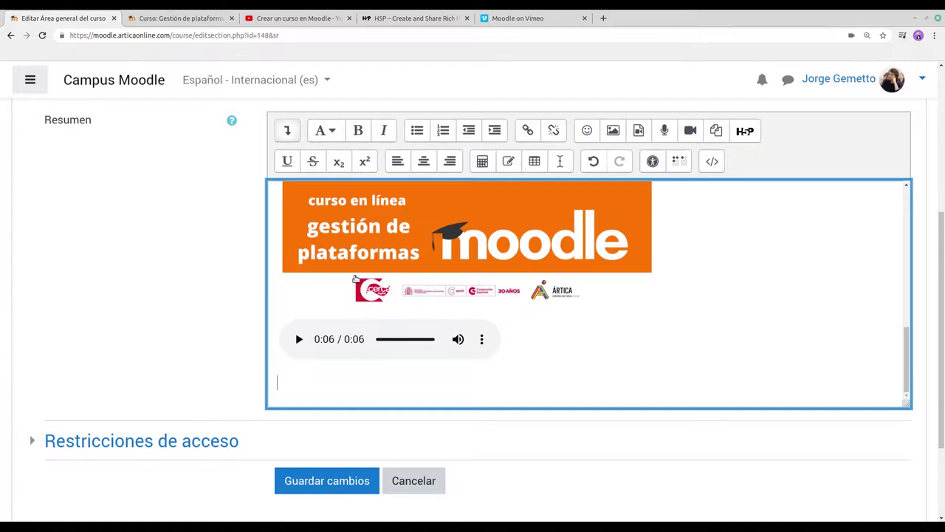
Copy the address of the YouTube video "Crear un curso en Moodle" and paste it below the audio player in the summary
{"action": "left_click", "coordinate": [287, 20]}
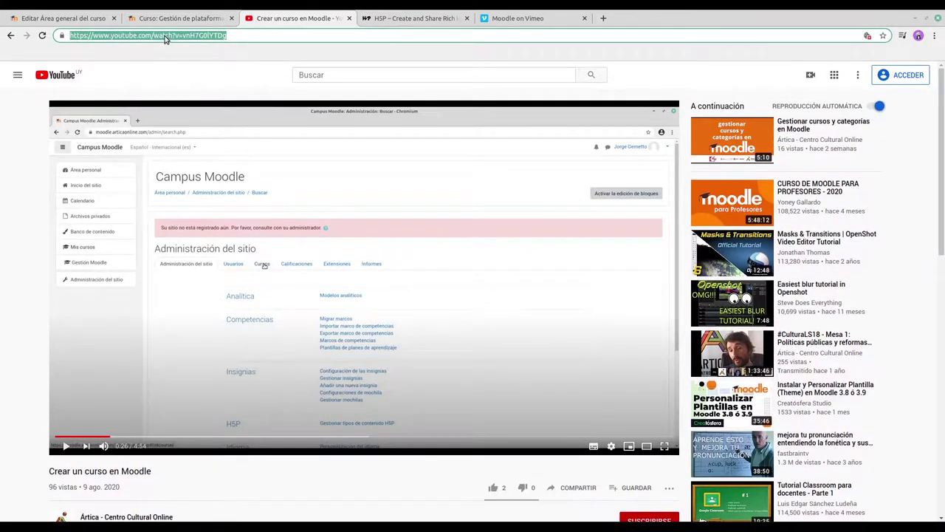
{"action": "right_click", "coordinate": [165, 39]}
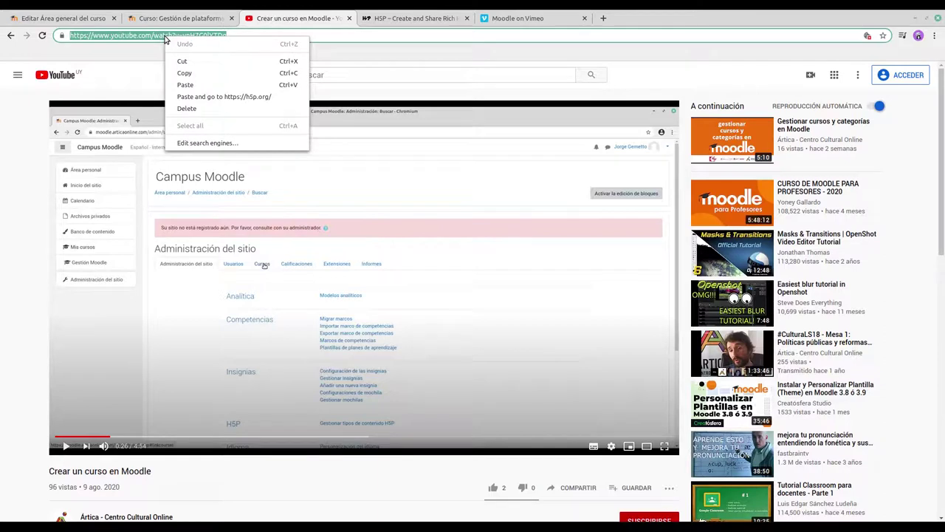
{"action": "left_click", "coordinate": [186, 75]}
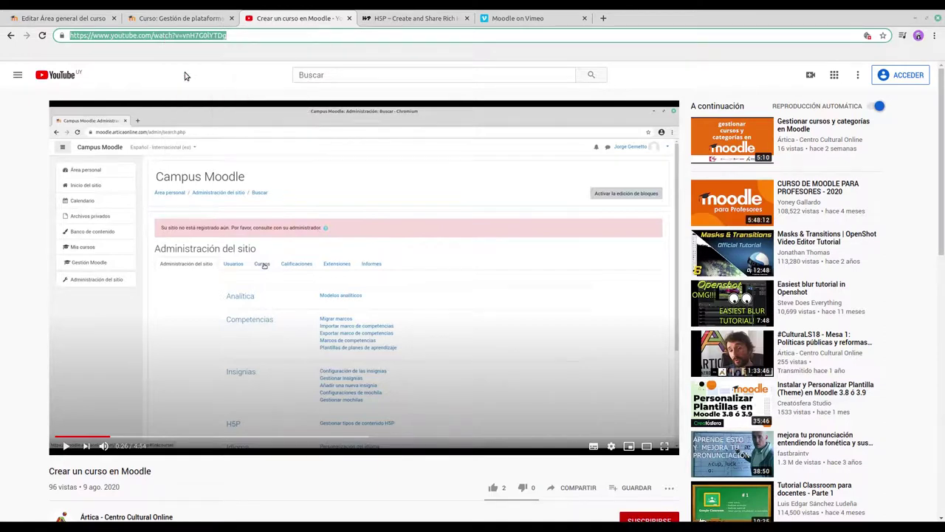
{"action": "left_click", "coordinate": [74, 19]}
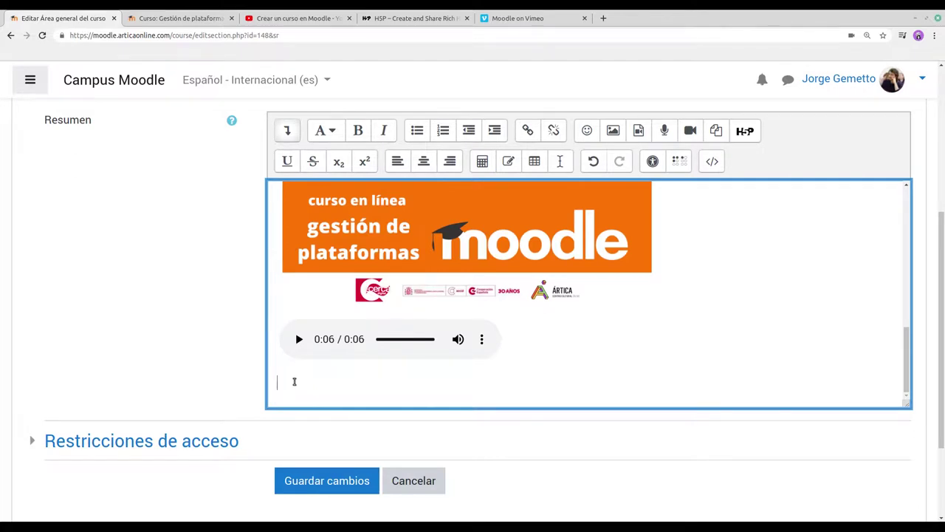
{"action": "key", "text": "ctrl+v"}
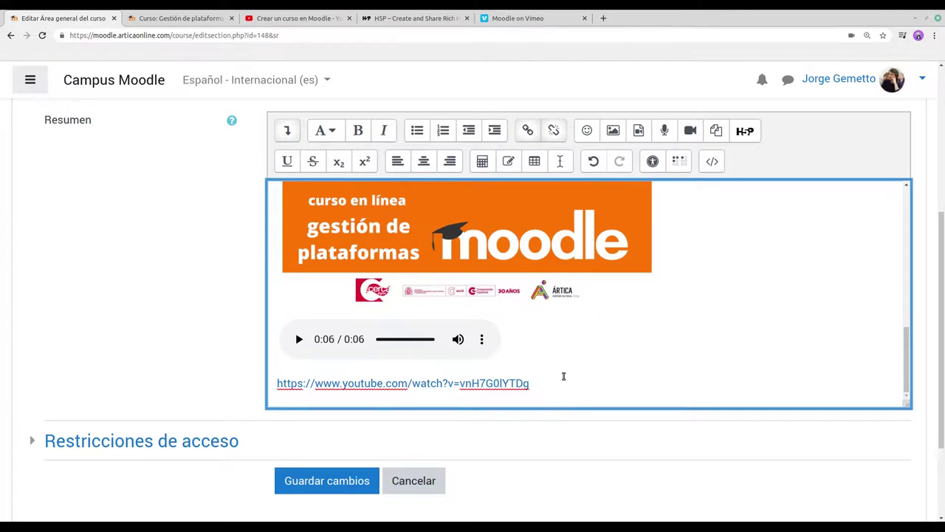
{"action": "scroll", "coordinate": [561, 373], "scroll_direction": "down", "scroll_amount": 1}
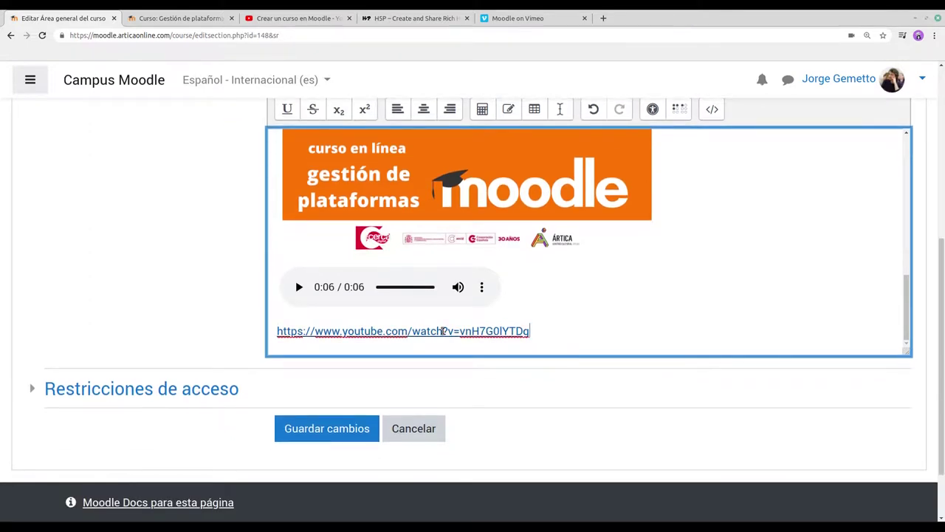
Remove the hyperlink from the YouTube address so it is plain text
{"action": "left_click", "coordinate": [438, 331]}
{"action": "scroll", "coordinate": [236, 308], "scroll_direction": "up", "scroll_amount": 1}
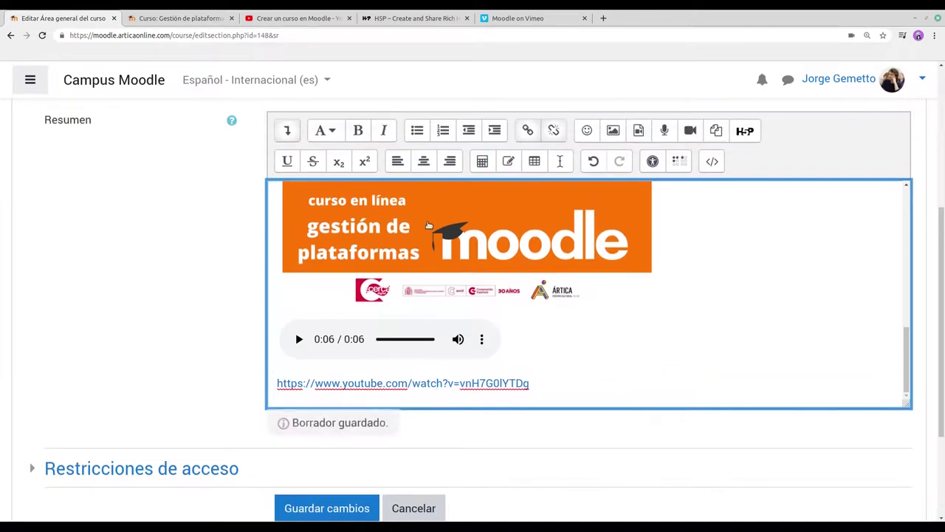
{"action": "left_click", "coordinate": [556, 131]}
{"action": "left_click", "coordinate": [545, 381]}
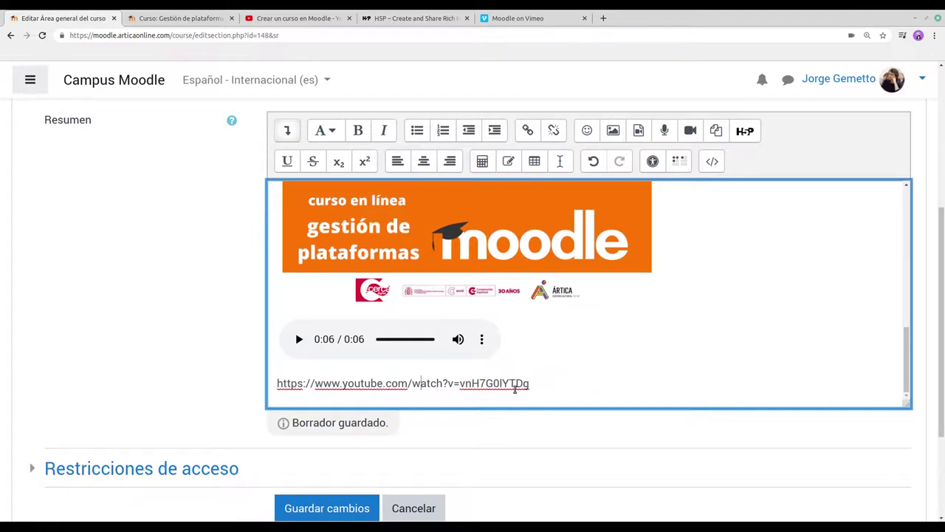
Turn the whole YouTube address text into a link to the copied video URL
{"action": "left_click_drag", "start_coordinate": [534, 384], "coordinate": [277, 383]}
{"action": "left_click", "coordinate": [527, 131]}
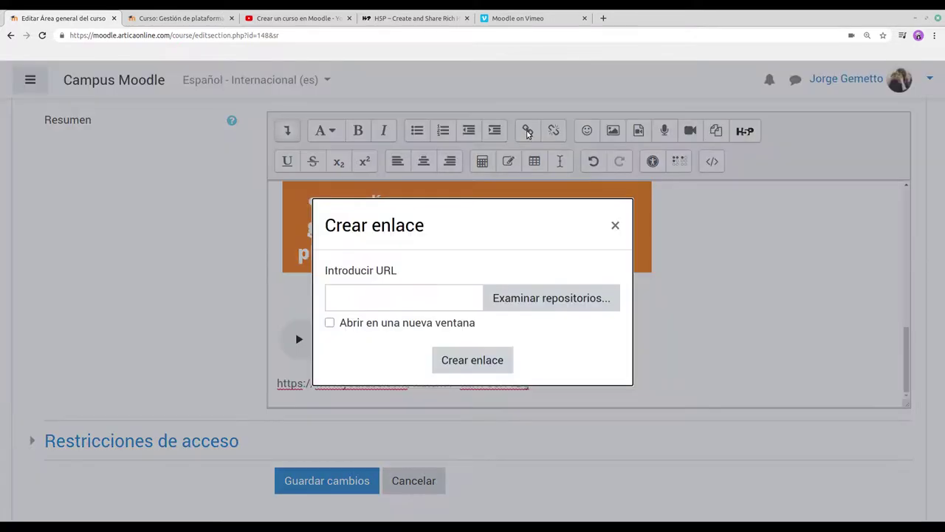
{"action": "right_click", "coordinate": [382, 300]}
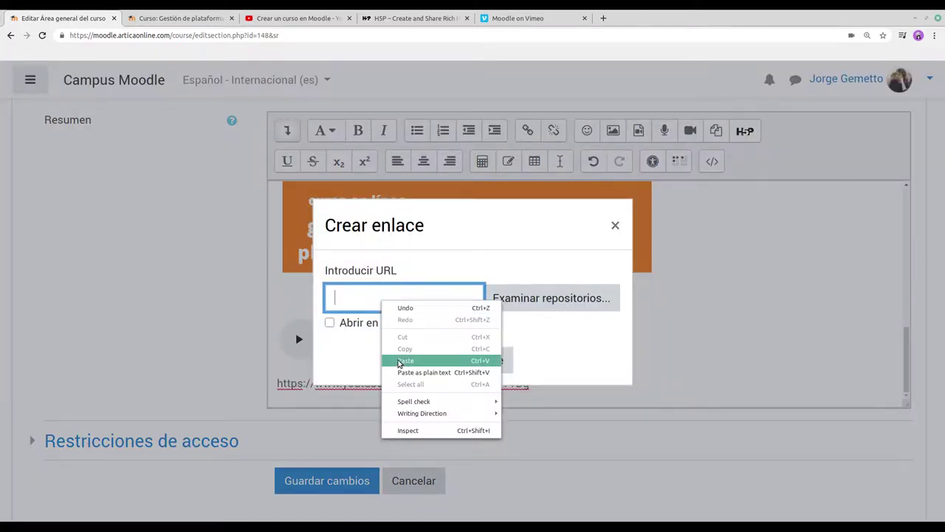
{"action": "left_click", "coordinate": [403, 361]}
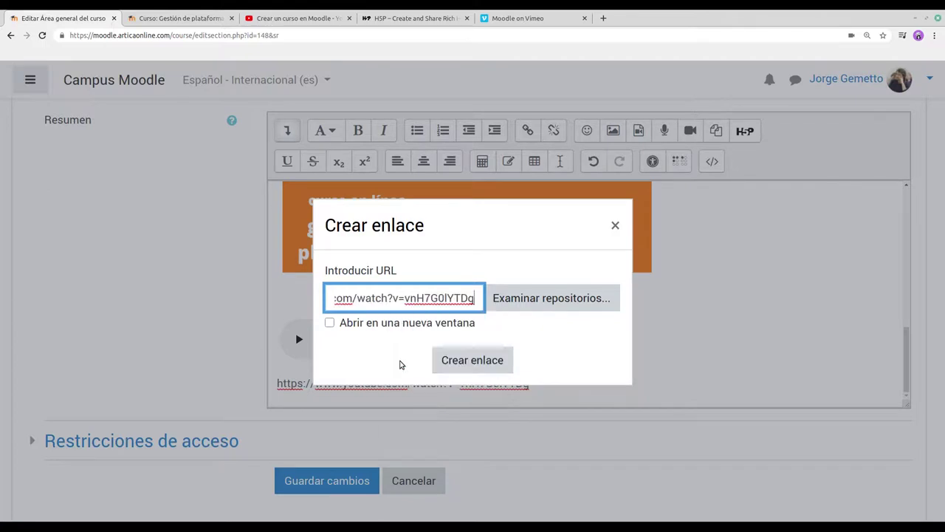
{"action": "left_click", "coordinate": [471, 362]}
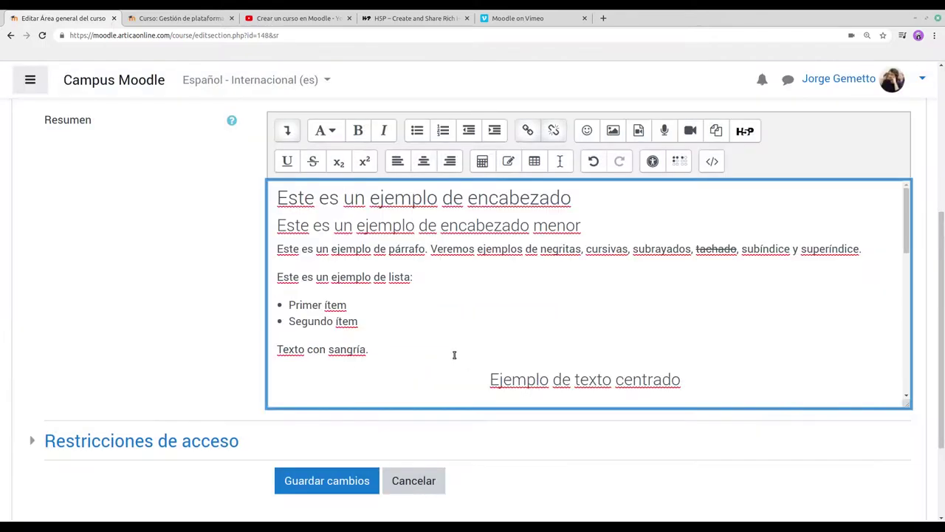
{"action": "scroll", "coordinate": [432, 314], "scroll_direction": "down", "scroll_amount": 2}
{"action": "scroll", "coordinate": [432, 314], "scroll_direction": "down", "scroll_amount": 2}
{"action": "scroll", "coordinate": [432, 306], "scroll_direction": "down", "scroll_amount": 5}
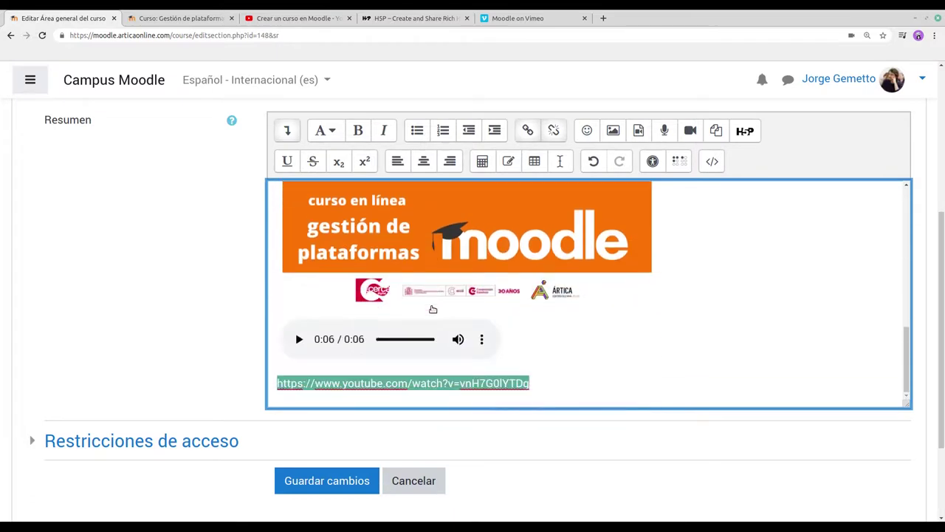
{"action": "left_click", "coordinate": [549, 382]}
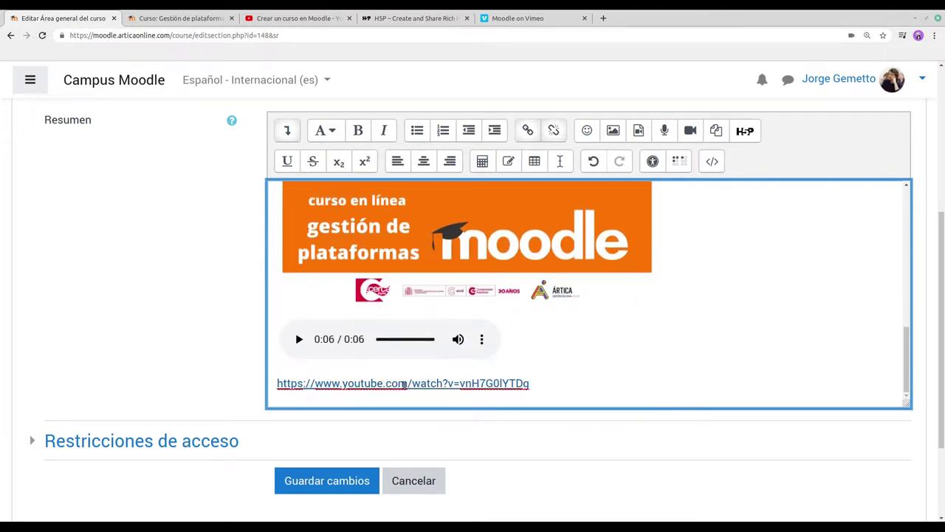
Add an empty line below the YouTube link in the summary
{"action": "scroll", "coordinate": [557, 384], "scroll_direction": "down", "scroll_amount": 1}
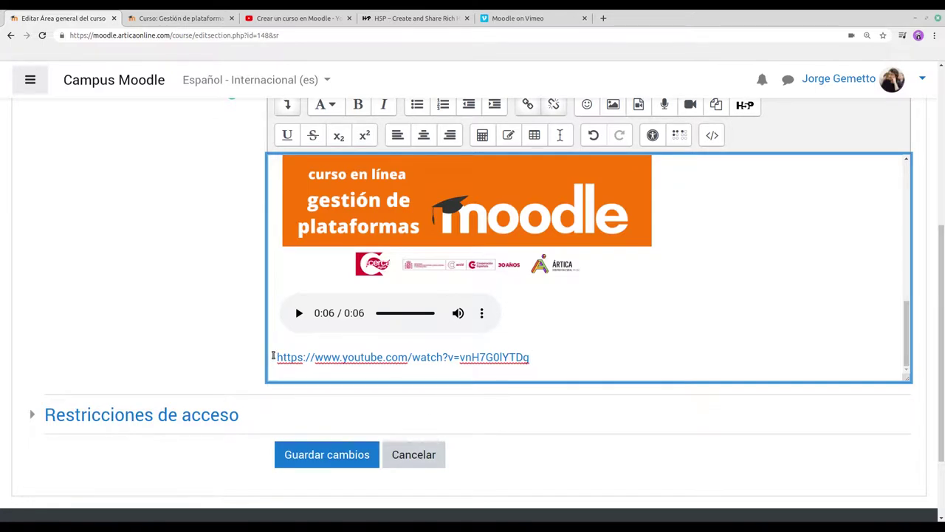
{"action": "triple_click", "coordinate": [273, 356]}
{"action": "left_click", "coordinate": [592, 373]}
{"action": "key", "text": "Return"}
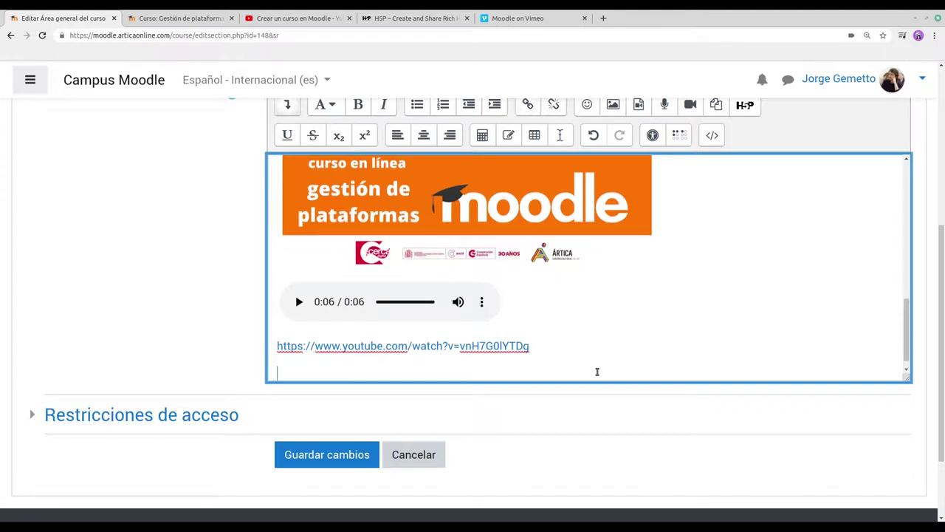
{"action": "scroll", "coordinate": [232, 328], "scroll_direction": "up", "scroll_amount": 1}
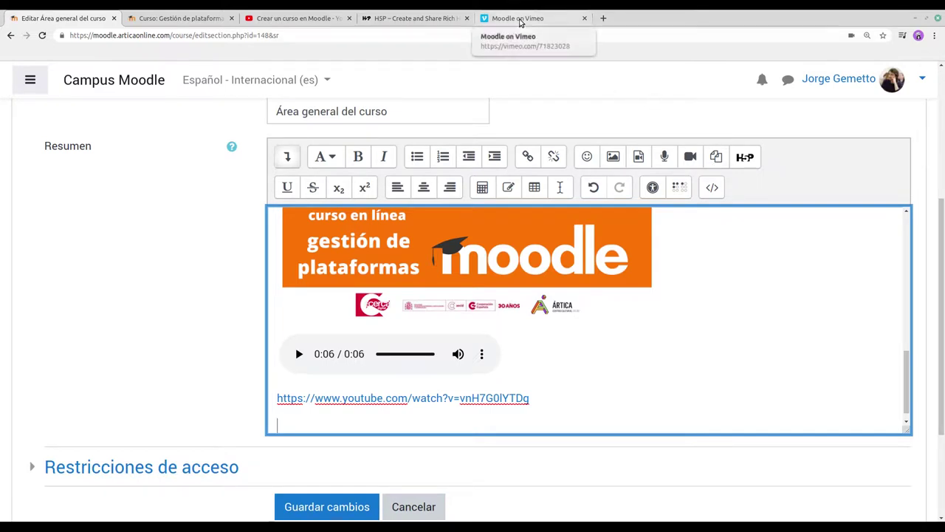
Switch to the "Moodle" video on Vimeo, open its sharing options and copy the full embed code
{"action": "left_click", "coordinate": [522, 19]}
{"action": "scroll", "coordinate": [449, 402], "scroll_direction": "down", "scroll_amount": 1}
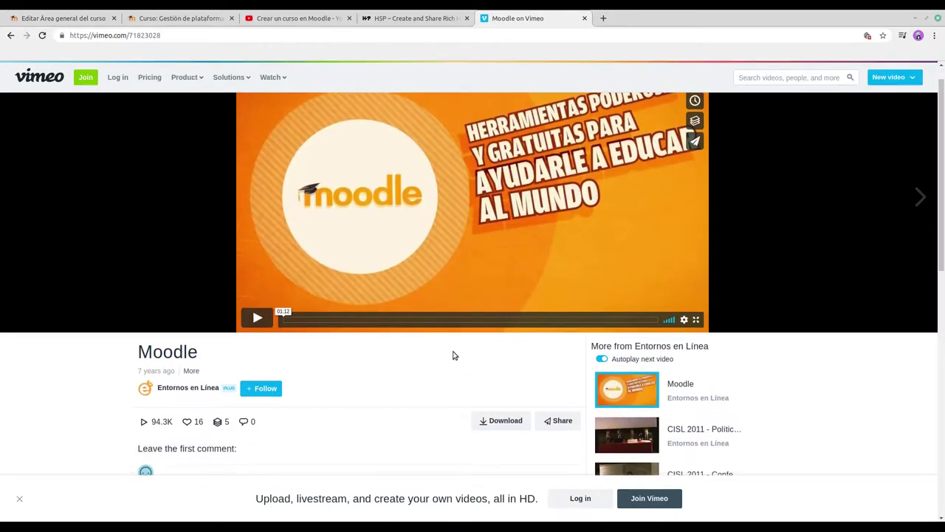
{"action": "scroll", "coordinate": [547, 359], "scroll_direction": "down", "scroll_amount": 1}
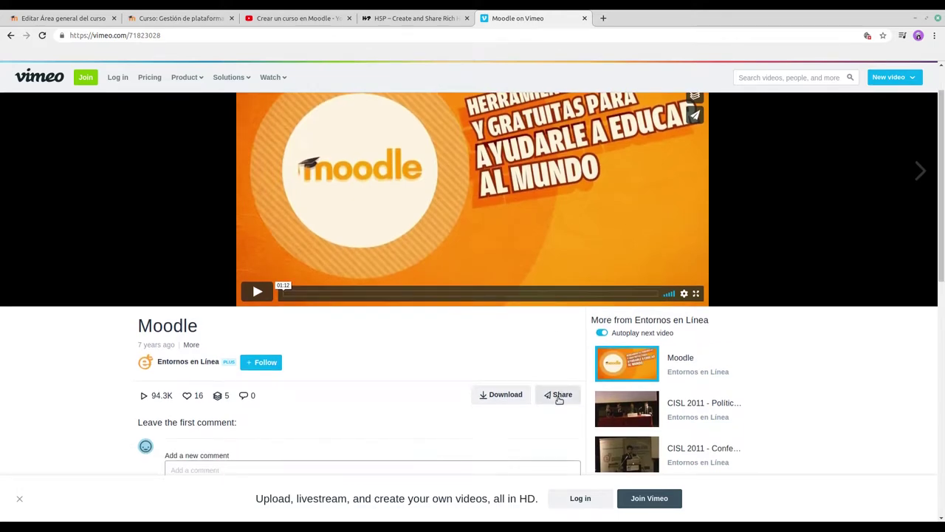
{"action": "scroll", "coordinate": [559, 377], "scroll_direction": "down", "scroll_amount": 1}
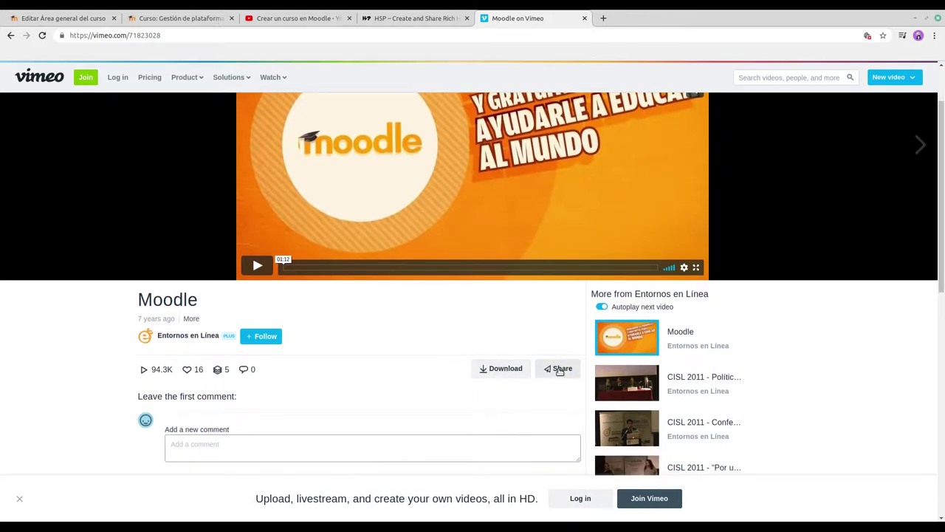
{"action": "left_click", "coordinate": [559, 371]}
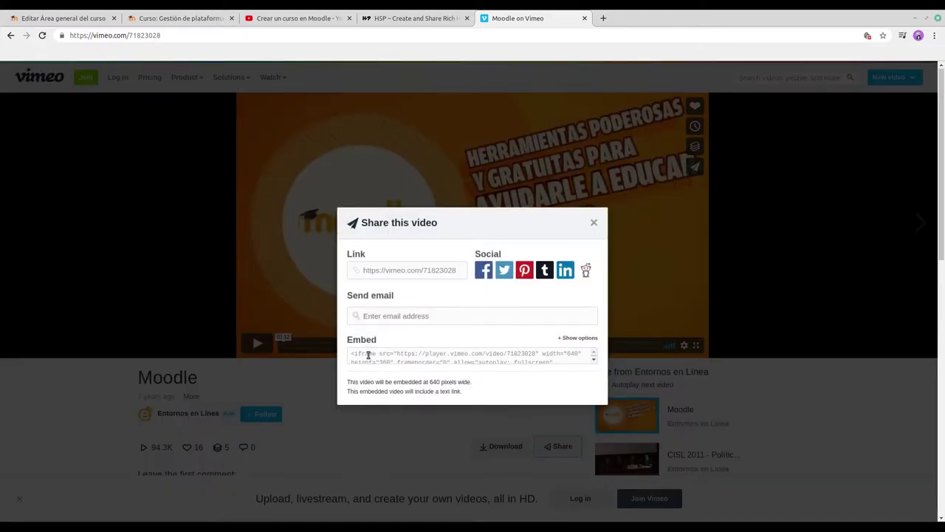
{"action": "left_click", "coordinate": [368, 355]}
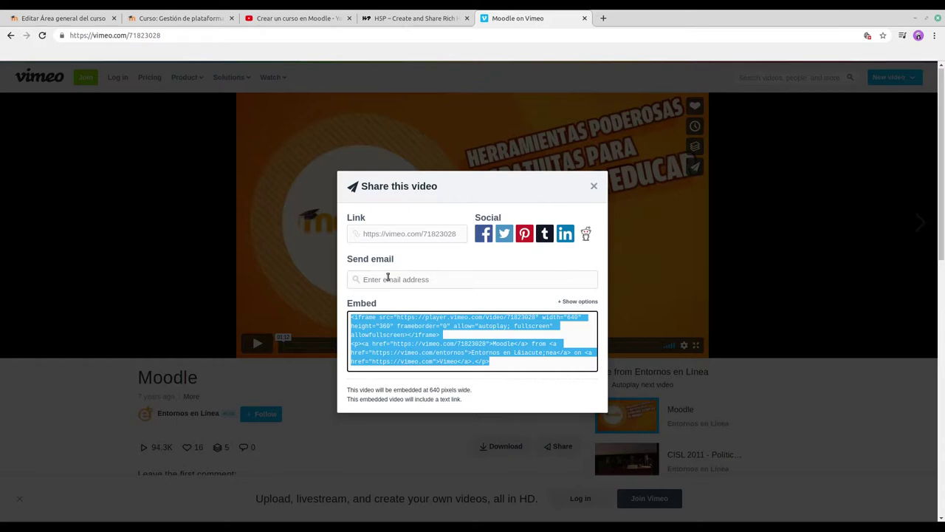
In the summary's HTML source, replace the final closing paragraph tag with the copied Vimeo embed code and return to the visual view
{"action": "left_click", "coordinate": [42, 20]}
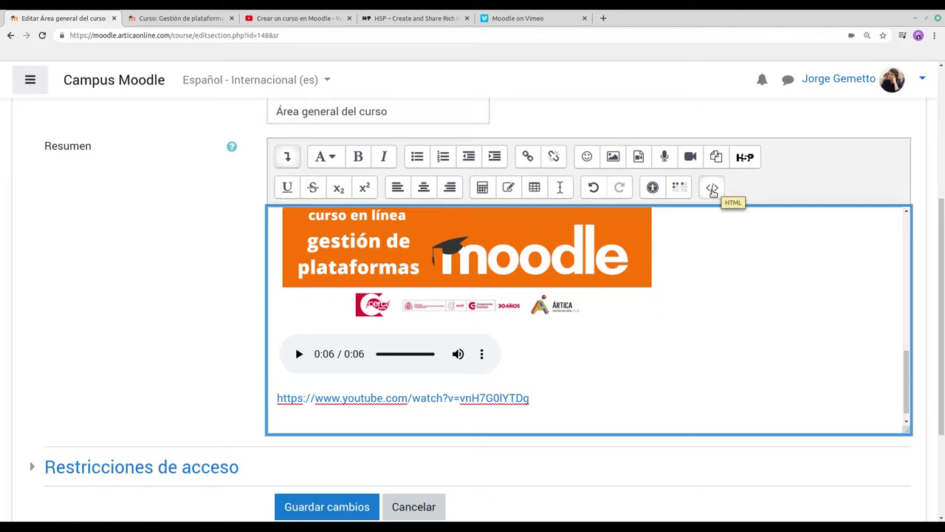
{"action": "left_click", "coordinate": [713, 188]}
{"action": "scroll", "coordinate": [419, 323], "scroll_direction": "down", "scroll_amount": 1}
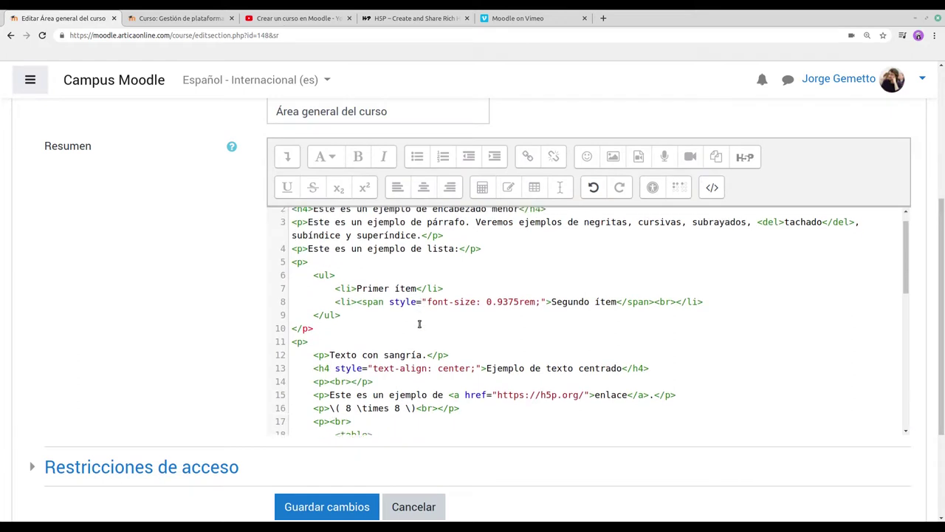
{"action": "scroll", "coordinate": [419, 323], "scroll_direction": "down", "scroll_amount": 4}
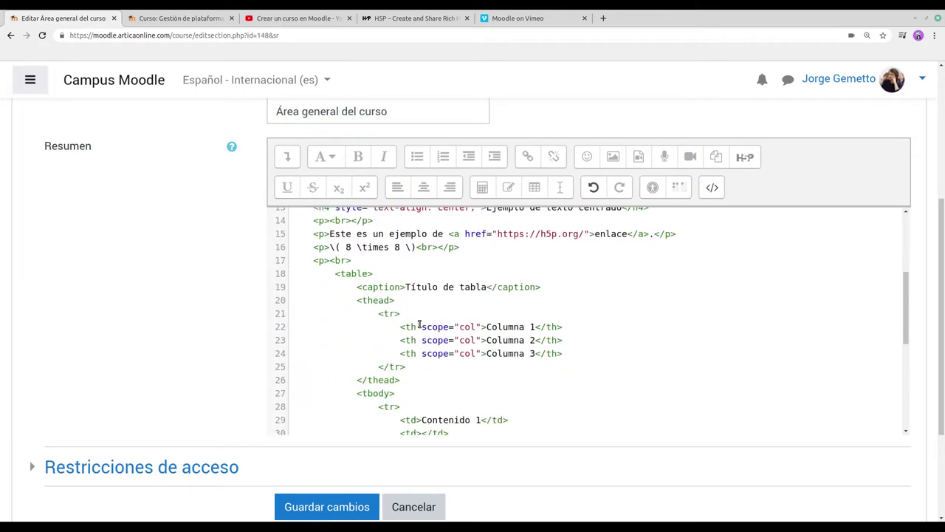
{"action": "scroll", "coordinate": [419, 324], "scroll_direction": "down", "scroll_amount": 4}
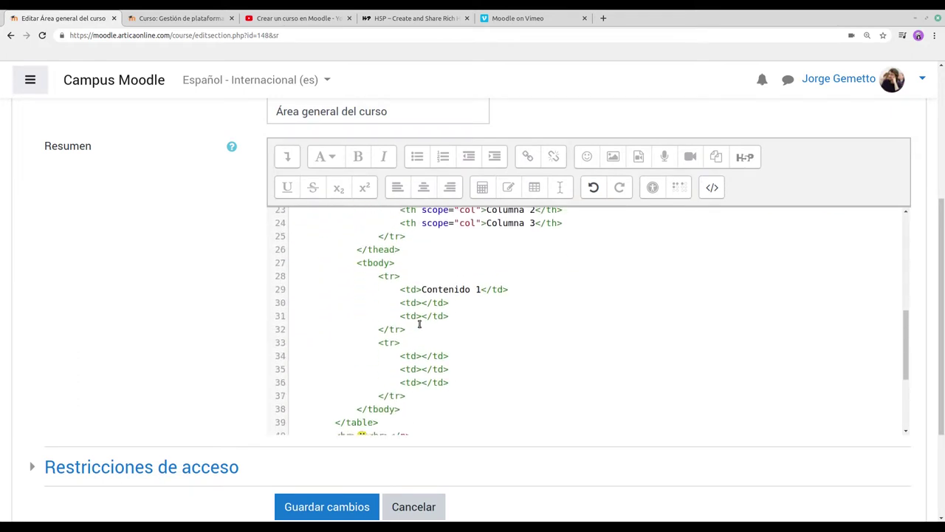
{"action": "scroll", "coordinate": [419, 324], "scroll_direction": "down", "scroll_amount": 5}
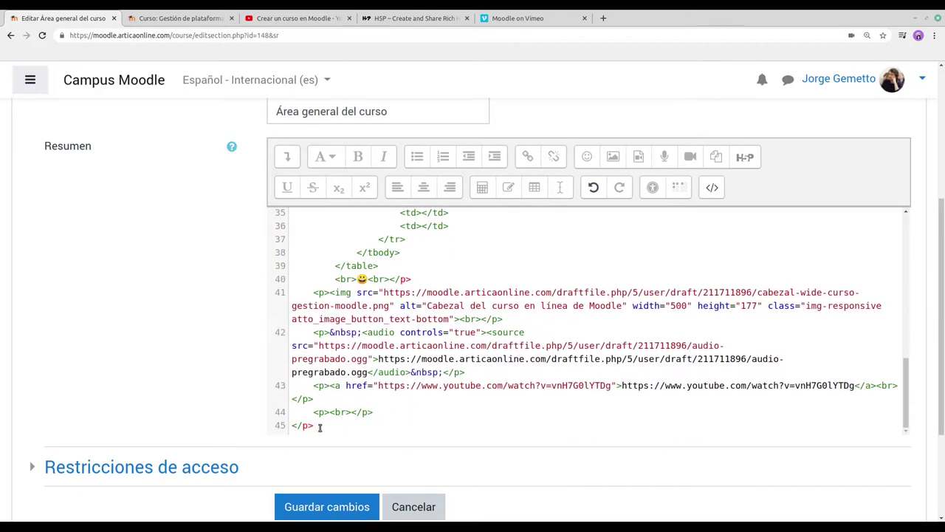
{"action": "key", "text": "BackSpace"}
{"action": "key", "text": "BackSpace"}
{"action": "key", "text": "BackSpace"}
{"action": "key", "text": "BackSpace"}
{"action": "key", "text": "ctrl+v"}
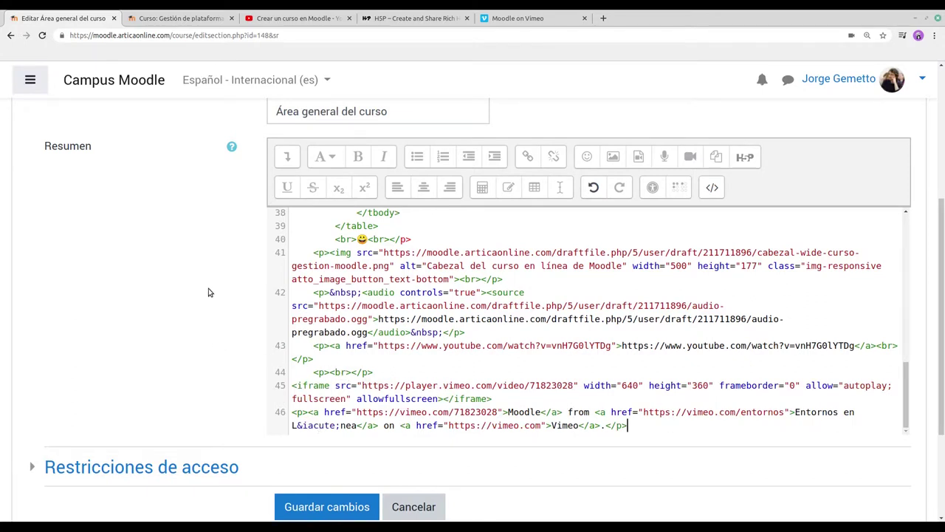
{"action": "left_click", "coordinate": [713, 188]}
Review the embedded Vimeo video in the summary and add an empty line below its credit text
{"action": "scroll", "coordinate": [395, 341], "scroll_direction": "down", "scroll_amount": 2}
{"action": "scroll", "coordinate": [394, 329], "scroll_direction": "down", "scroll_amount": 4}
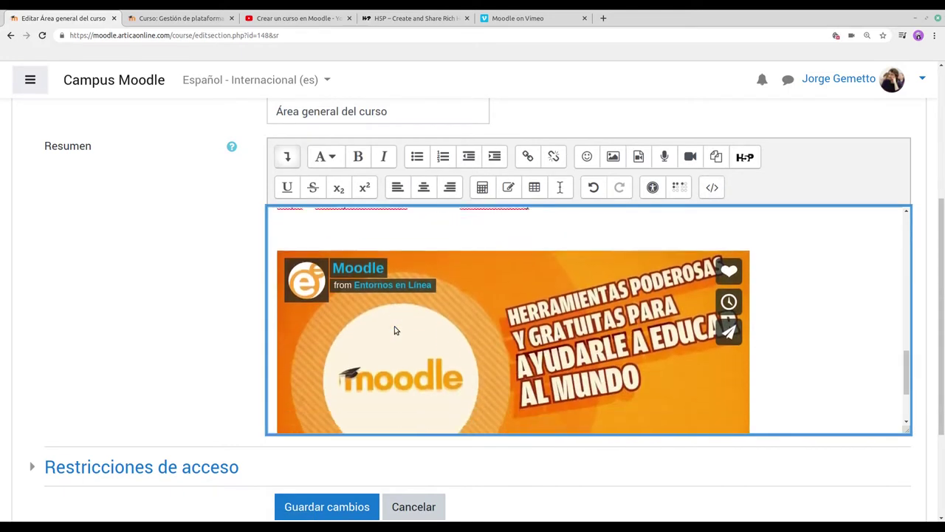
{"action": "scroll", "coordinate": [382, 294], "scroll_direction": "up", "scroll_amount": 1}
{"action": "scroll", "coordinate": [380, 295], "scroll_direction": "up", "scroll_amount": 4}
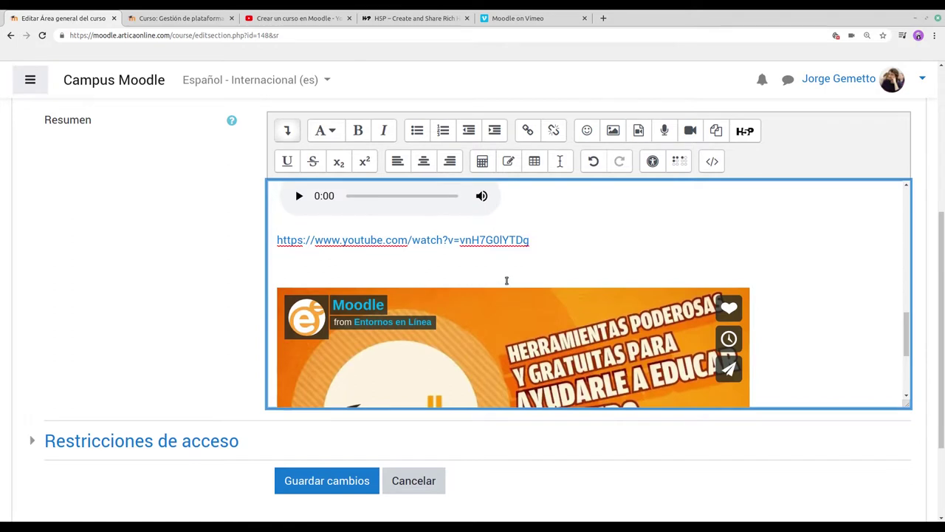
{"action": "scroll", "coordinate": [491, 336], "scroll_direction": "down", "scroll_amount": 1}
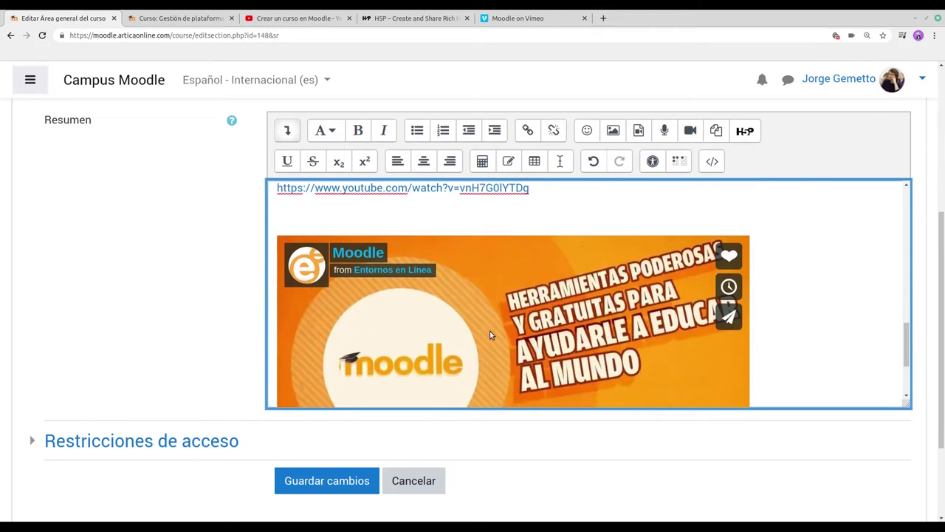
{"action": "scroll", "coordinate": [490, 332], "scroll_direction": "down", "scroll_amount": 2}
{"action": "scroll", "coordinate": [490, 329], "scroll_direction": "down", "scroll_amount": 1}
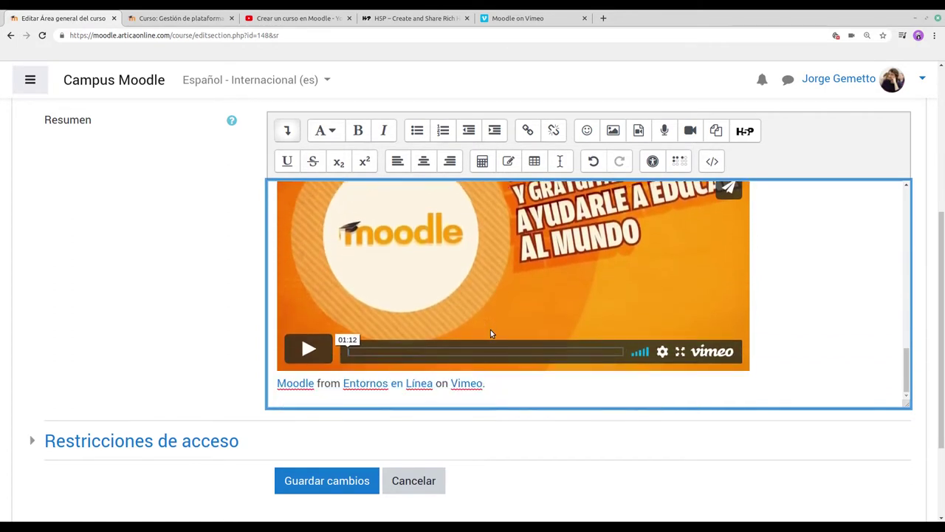
{"action": "left_click", "coordinate": [521, 389]}
{"action": "key", "text": "Return"}
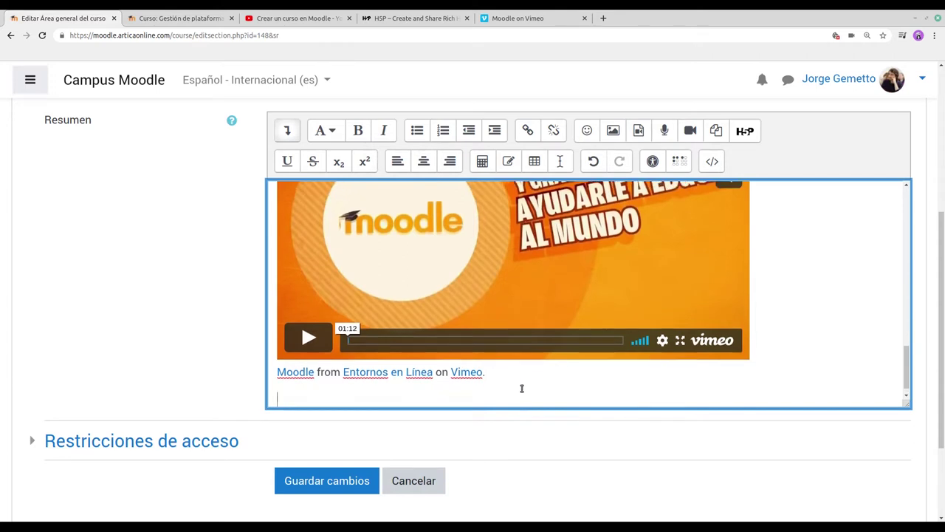